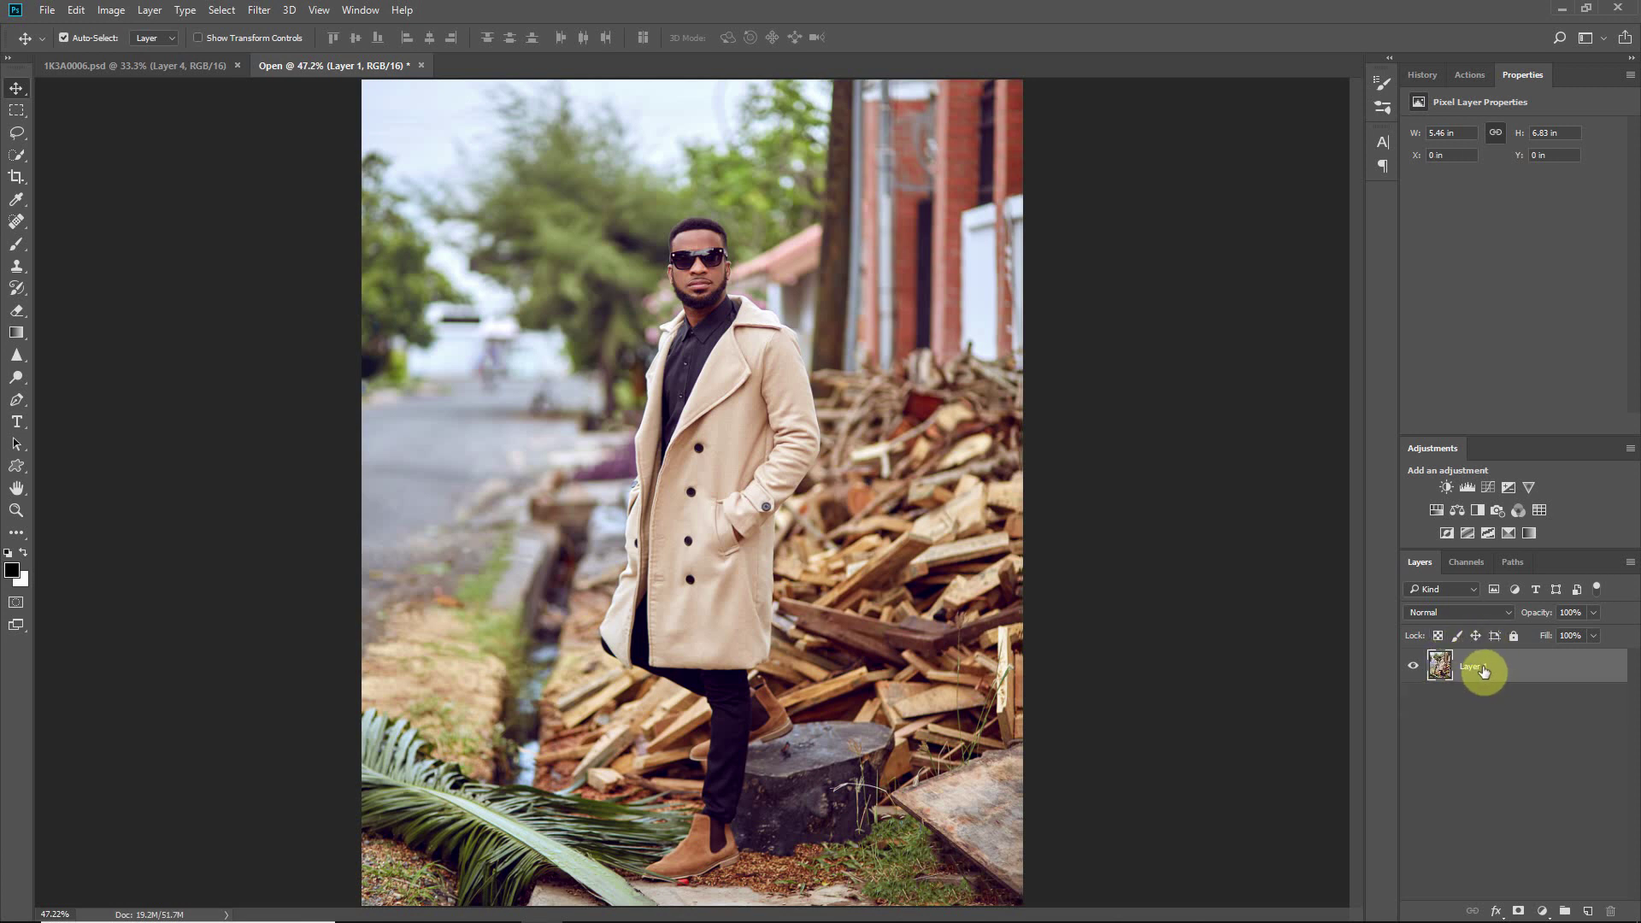
# Step: Delete the color-graded layer, keeping only the original photo layer
pyautogui.press('Delete')
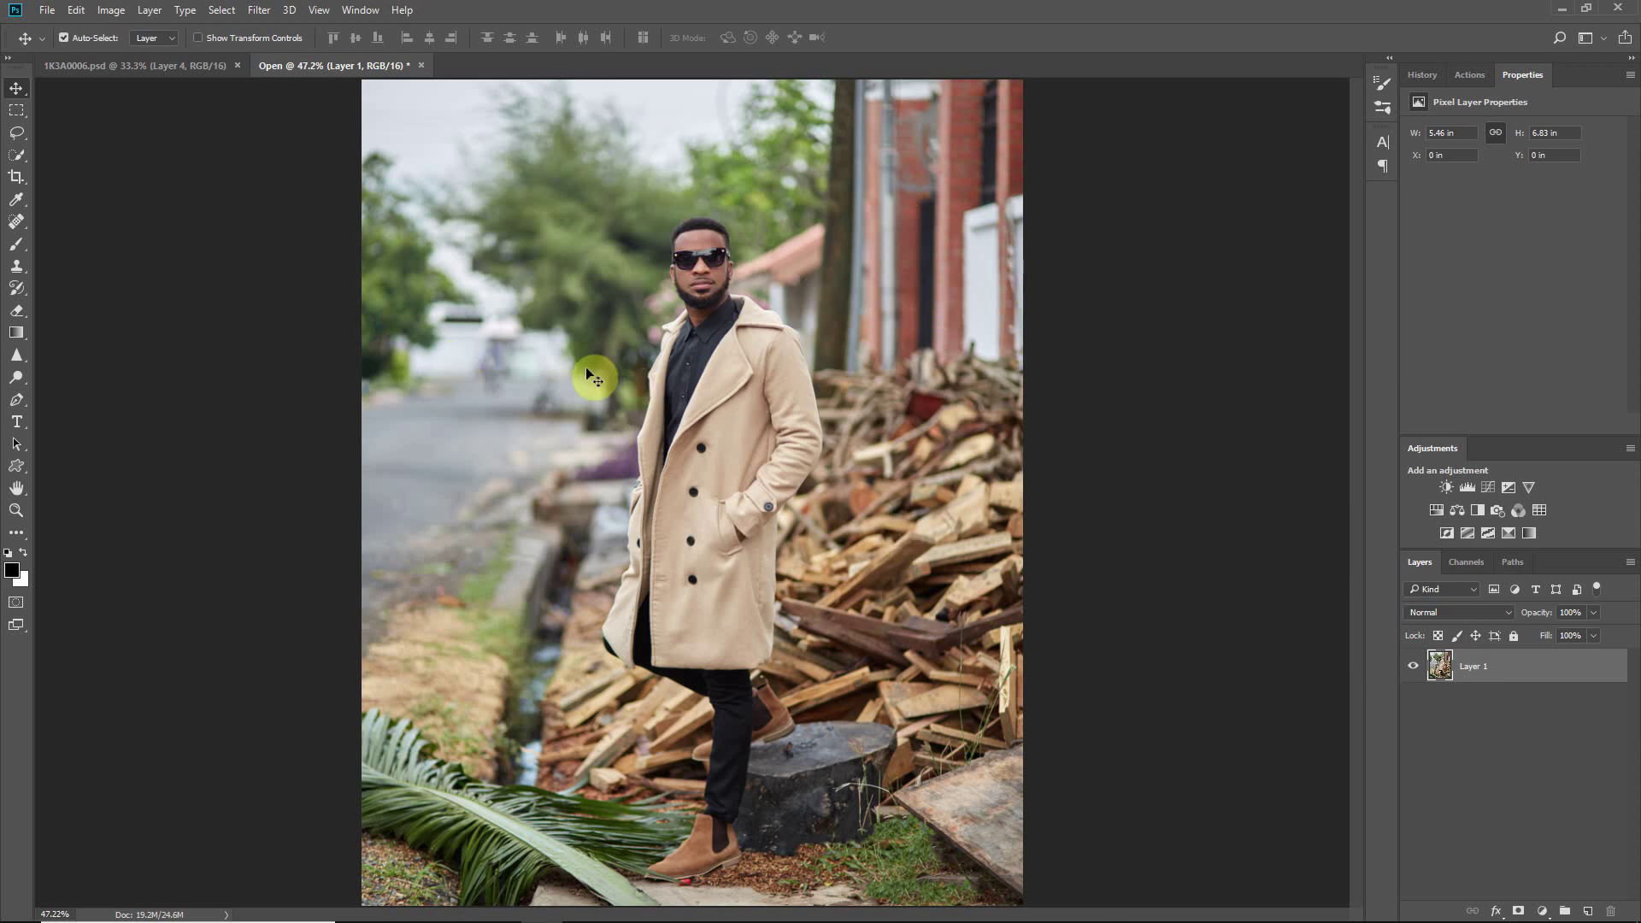
# Step: Add a Color Balance adjustment layer and set its Highlights to Cyan–Red -9 and Yellow–Blue +17
pyautogui.click(1456, 510)
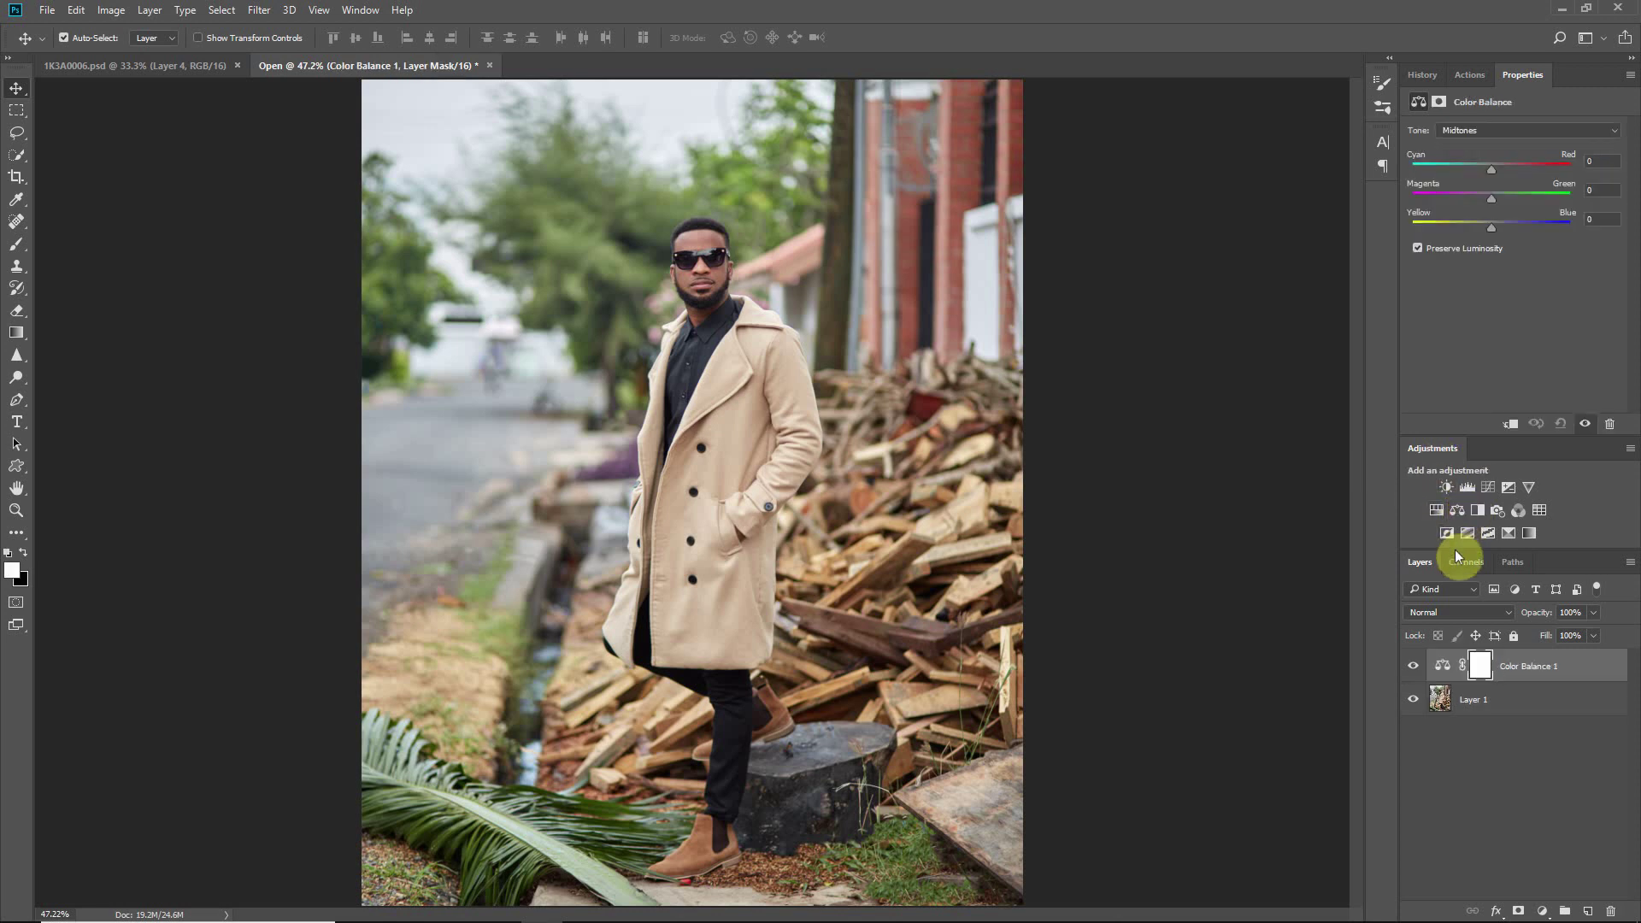
pyautogui.click(1463, 130)
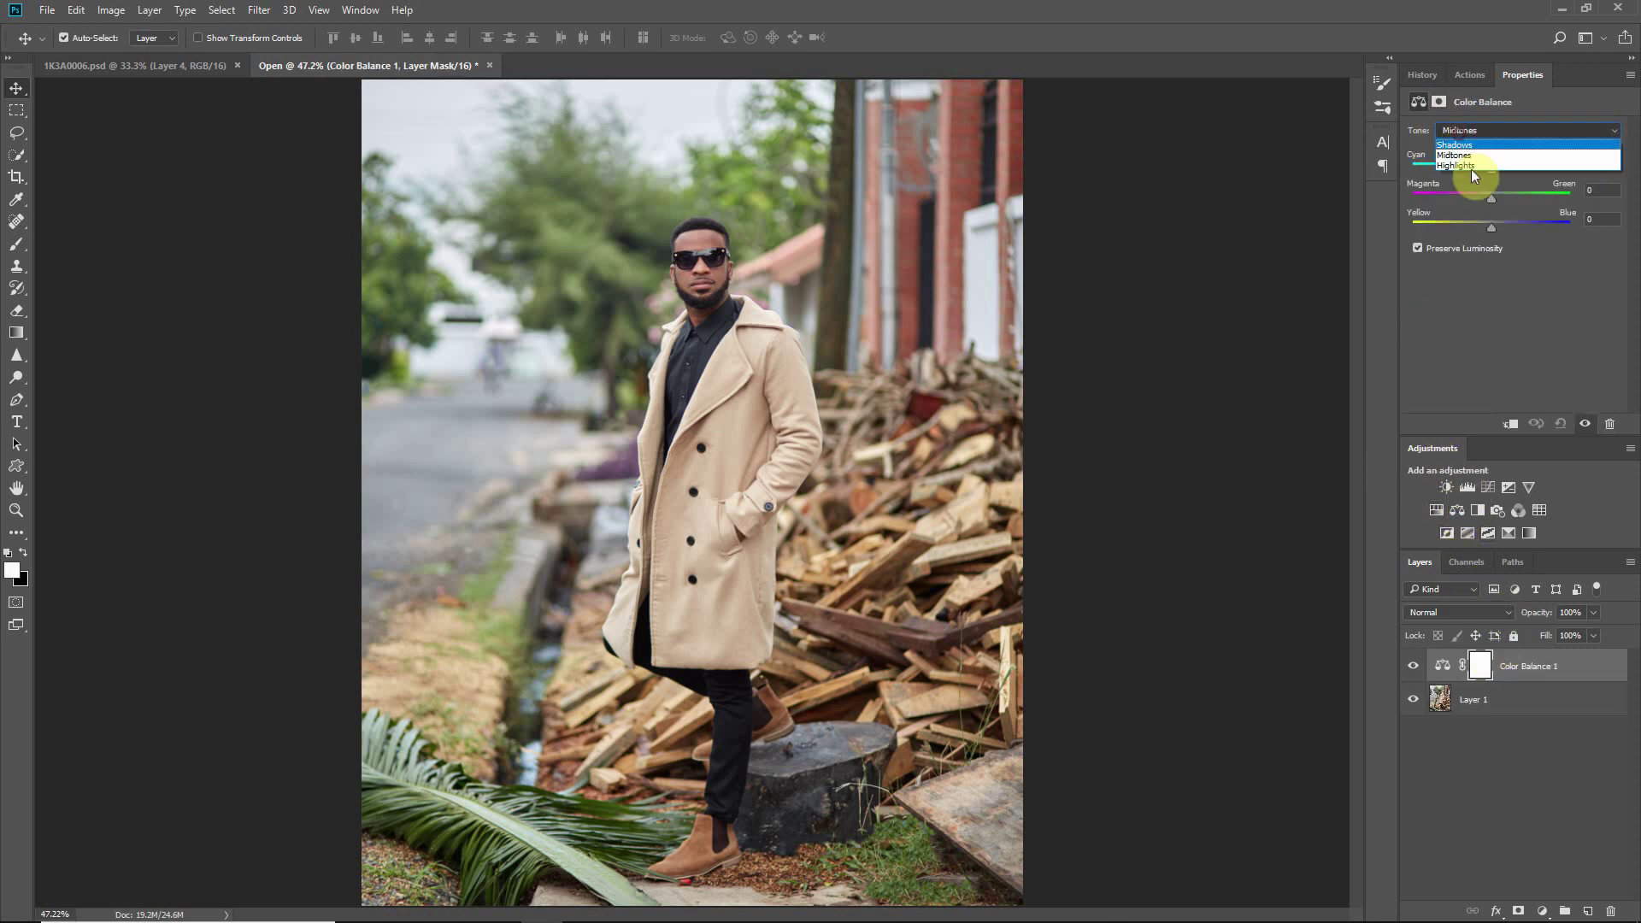
pyautogui.click(1470, 167)
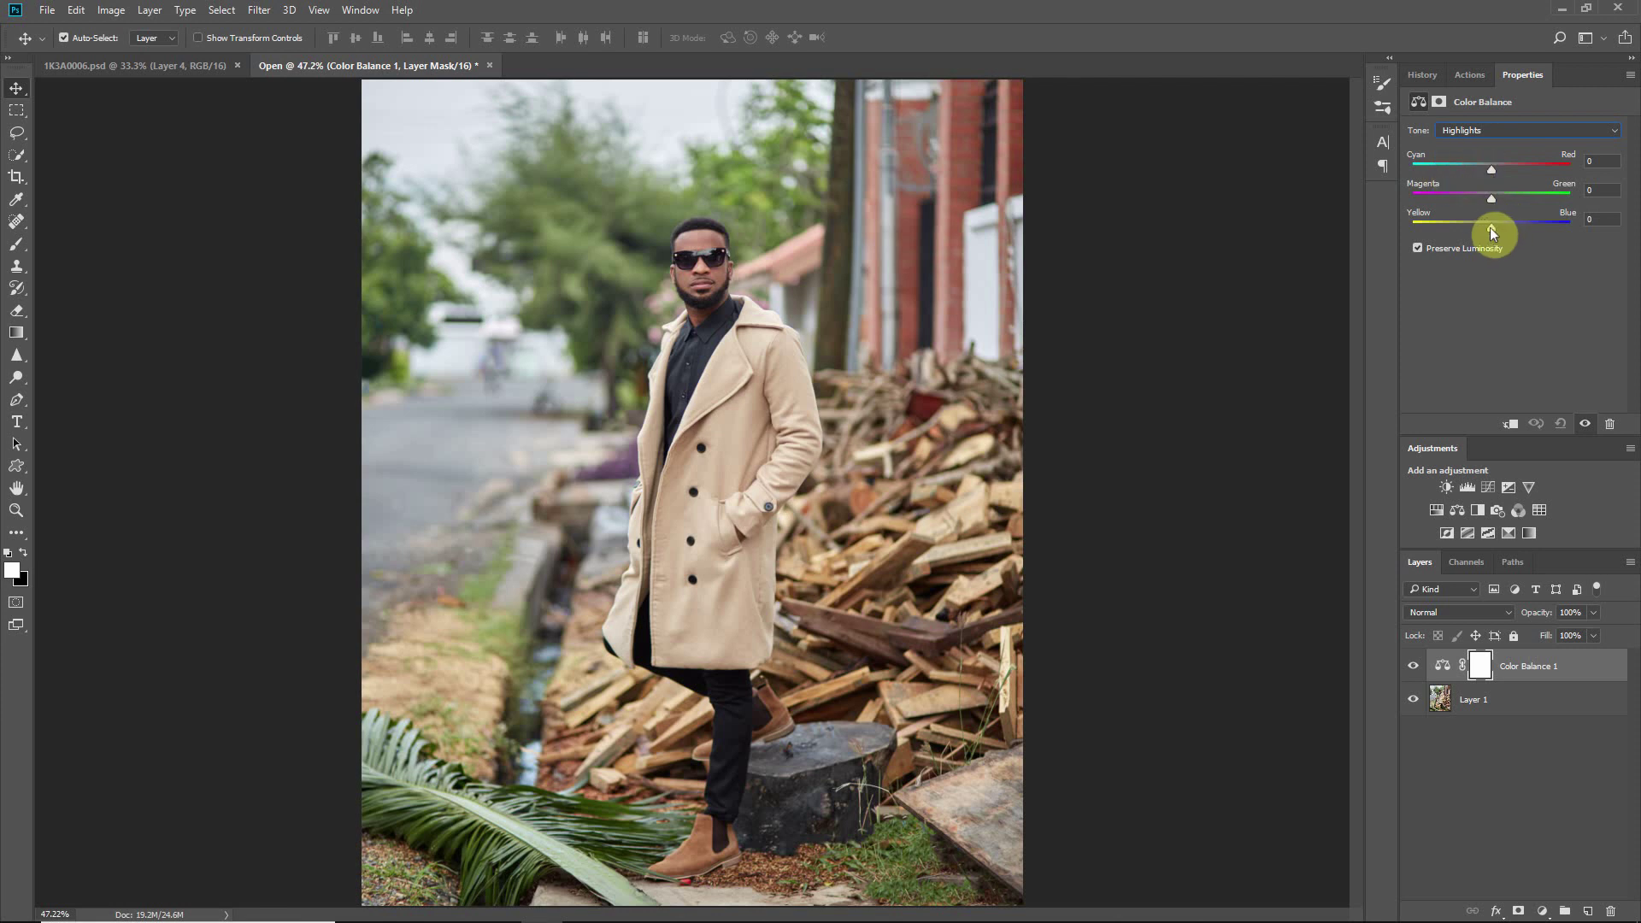
pyautogui.moveTo(1490, 234); pyautogui.dragTo(1501, 232)
pyautogui.moveTo(1504, 228); pyautogui.dragTo(1507, 227)
pyautogui.moveTo(1494, 164)
pyautogui.mouseDown()
pyautogui.moveTo(1480, 166)
pyautogui.moveTo(1495, 157)
pyautogui.mouseUp()
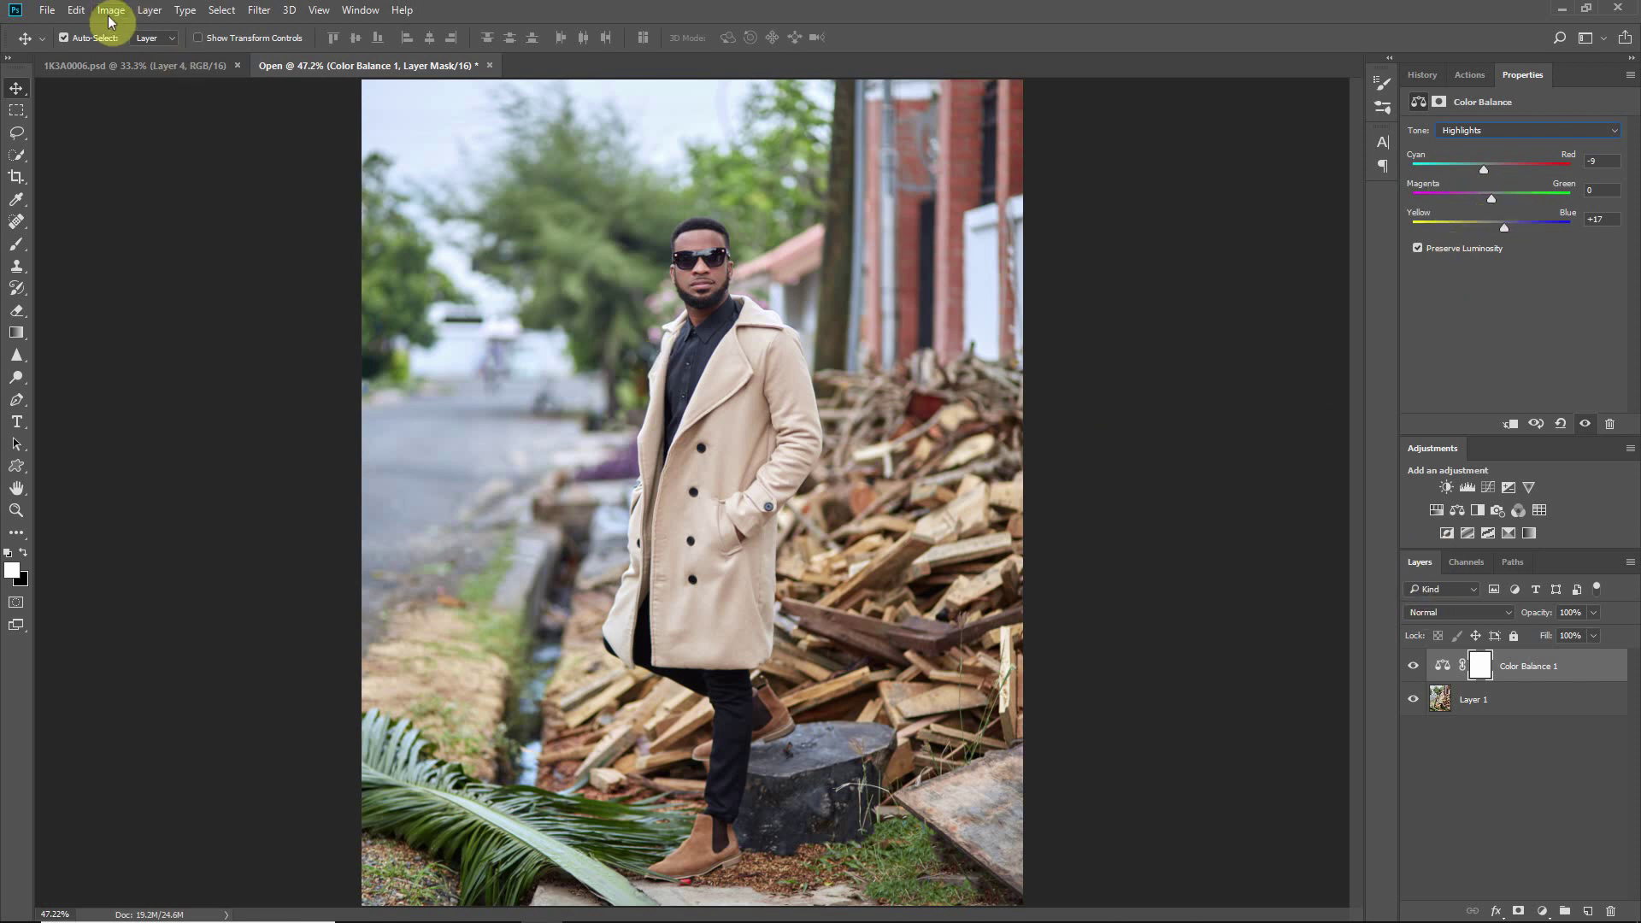
# Step: Apply Layer 1's inverted RGB image to the Color Balance mask with Multiply blending at 100%, and view the mask on the canvas
pyautogui.click(1479, 669)
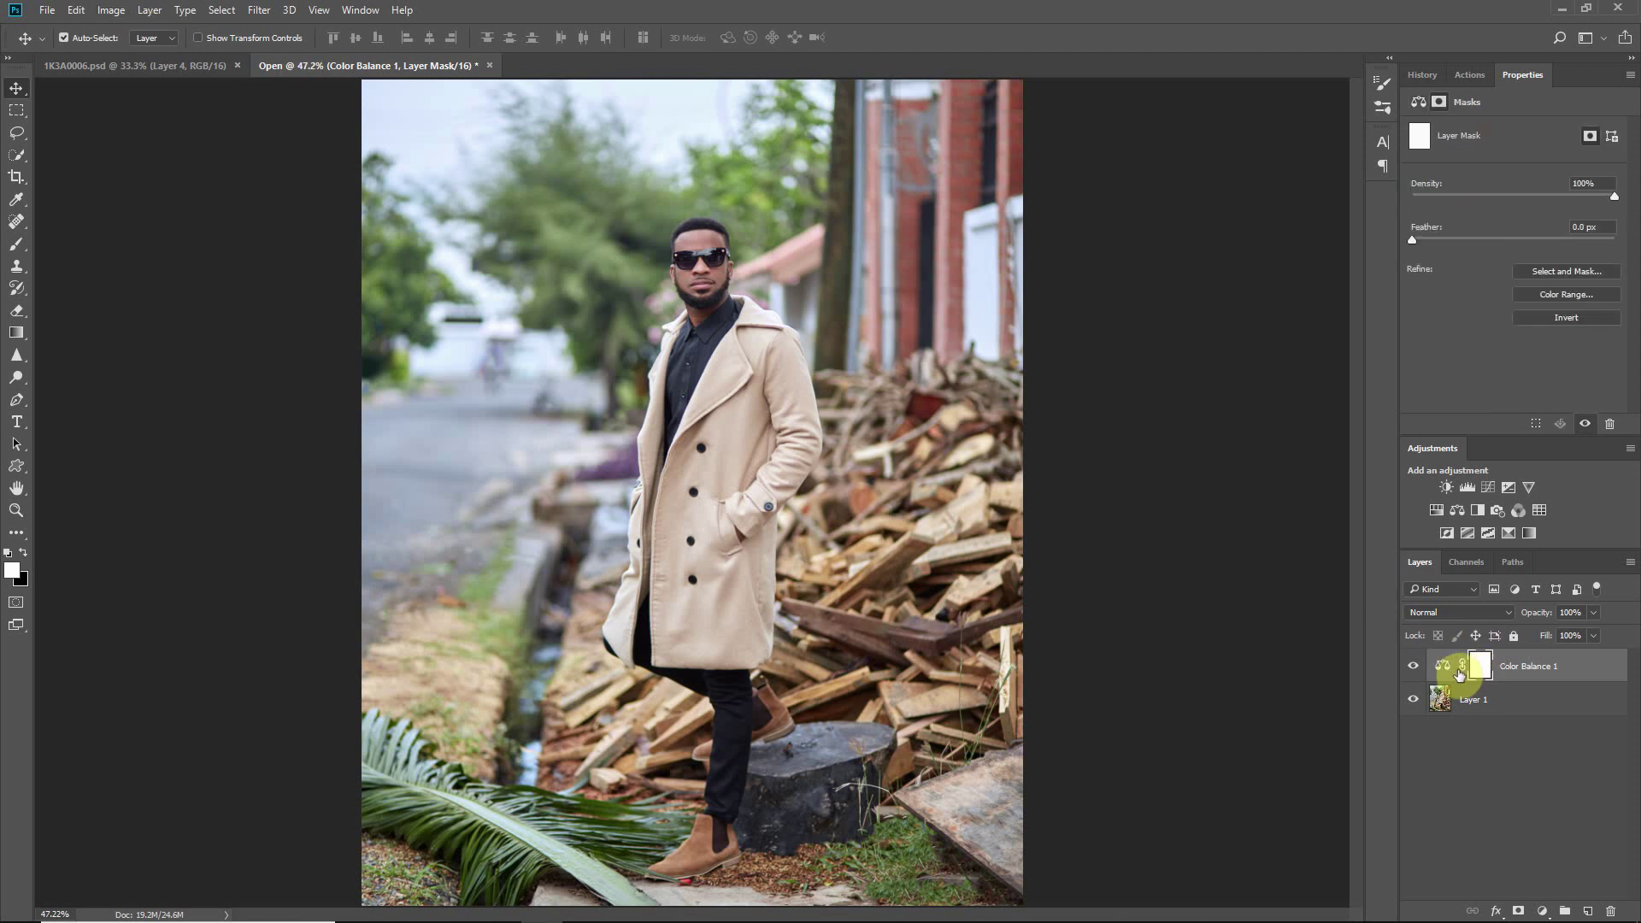
pyautogui.click(112, 11)
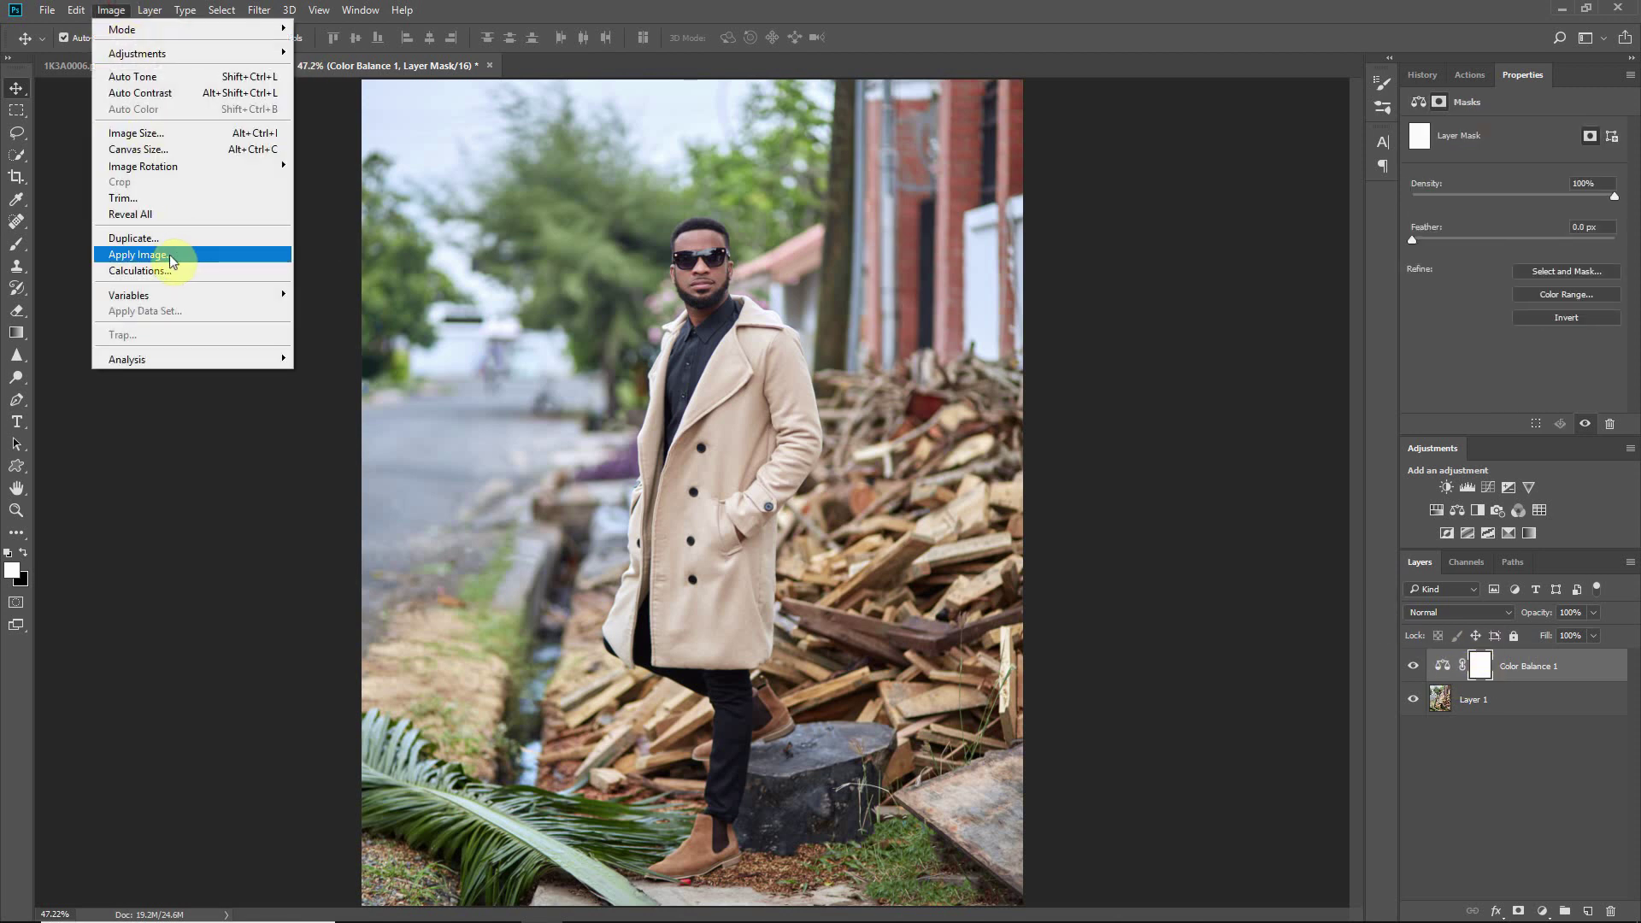
pyautogui.click(171, 254)
pyautogui.click(1222, 202)
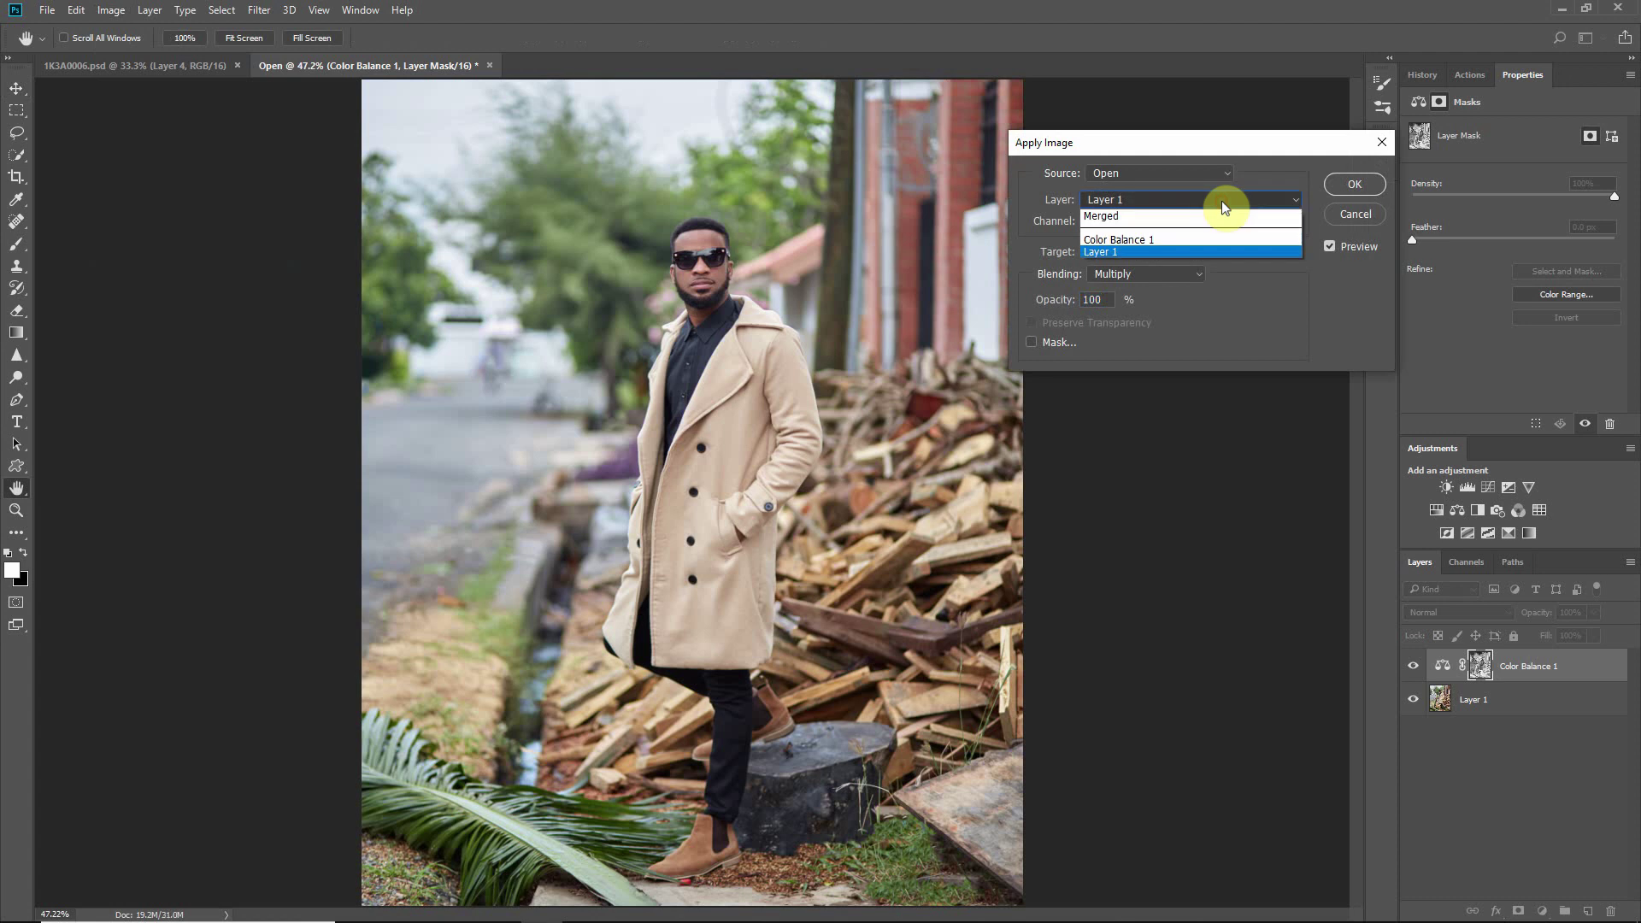
pyautogui.click(1233, 251)
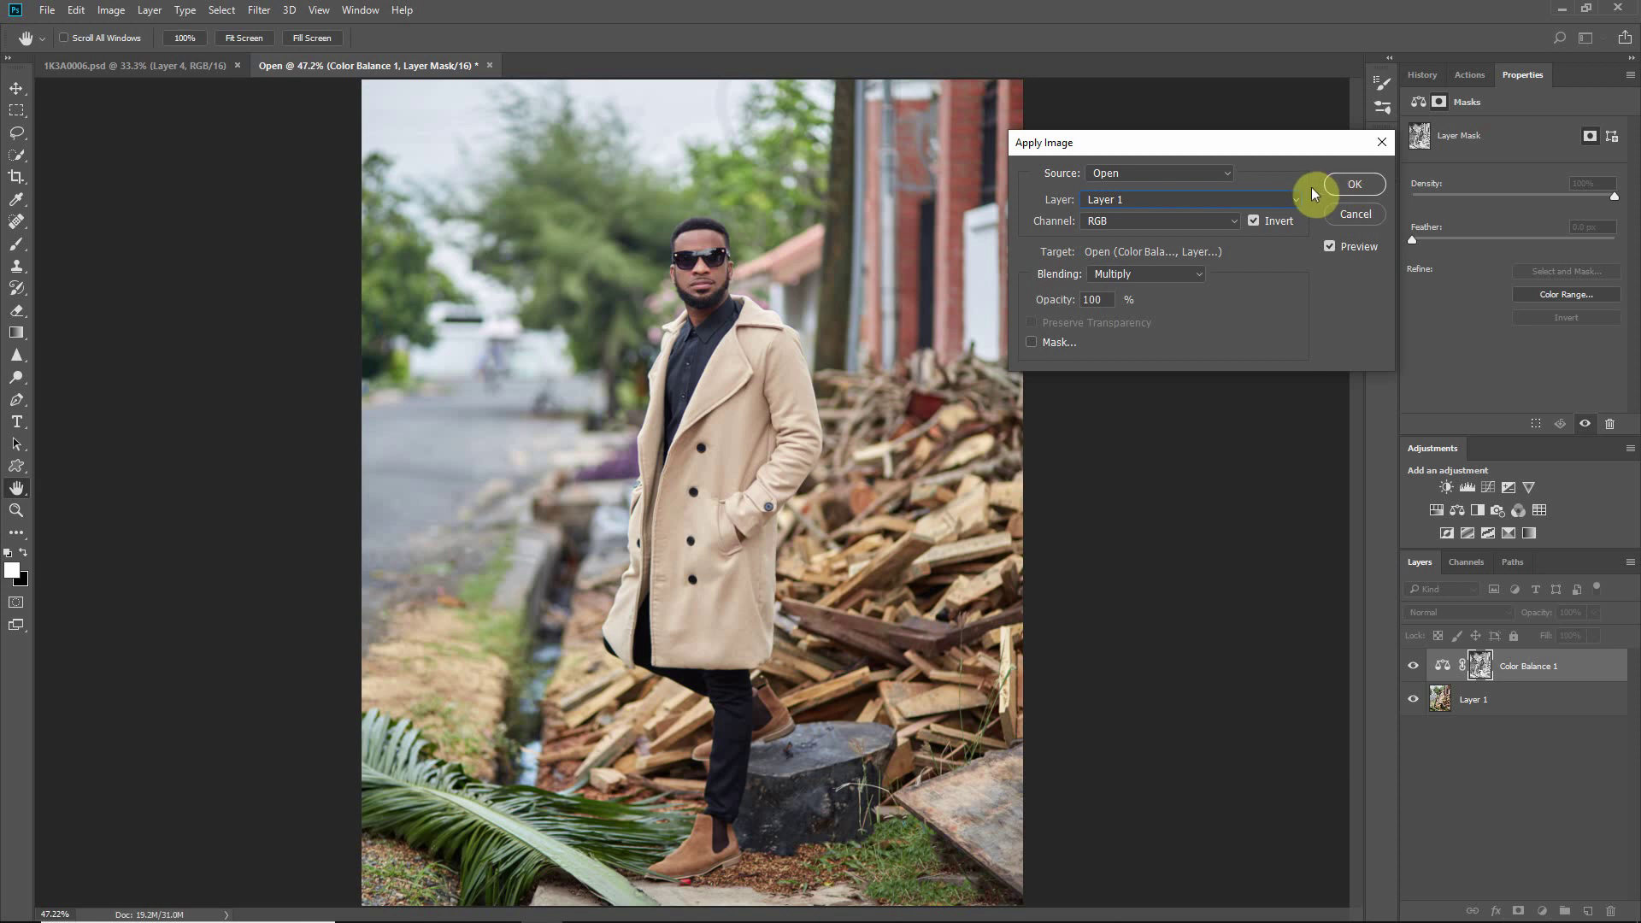
pyautogui.click(1355, 184)
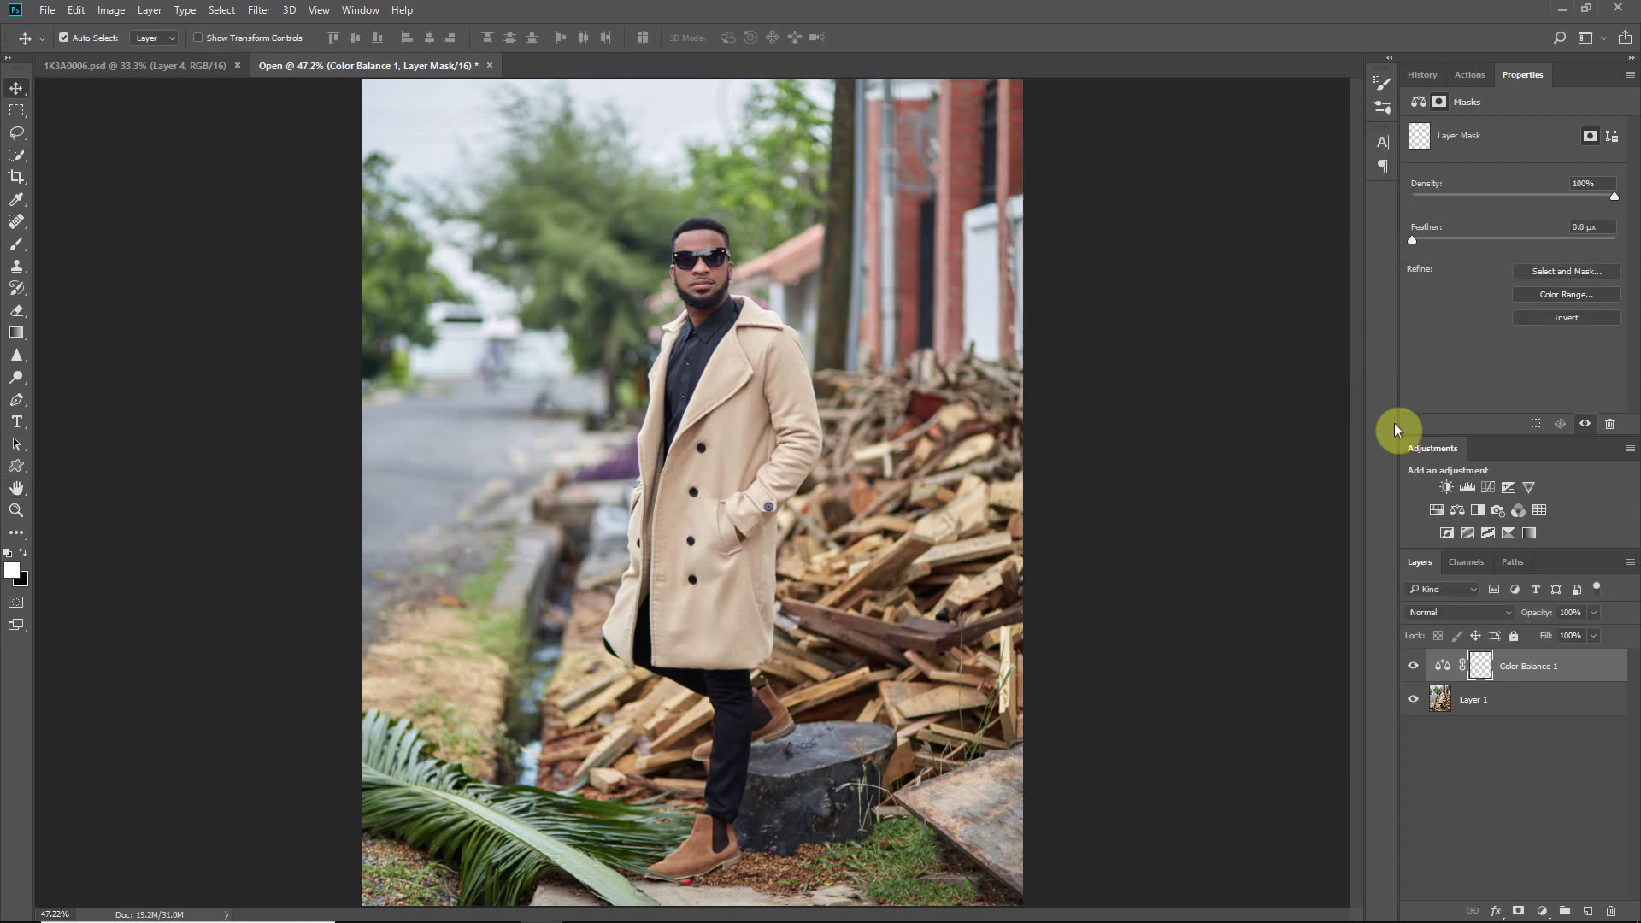
pyautogui.keyDown('alt'); pyautogui.click(1480, 666); pyautogui.keyUp('alt')
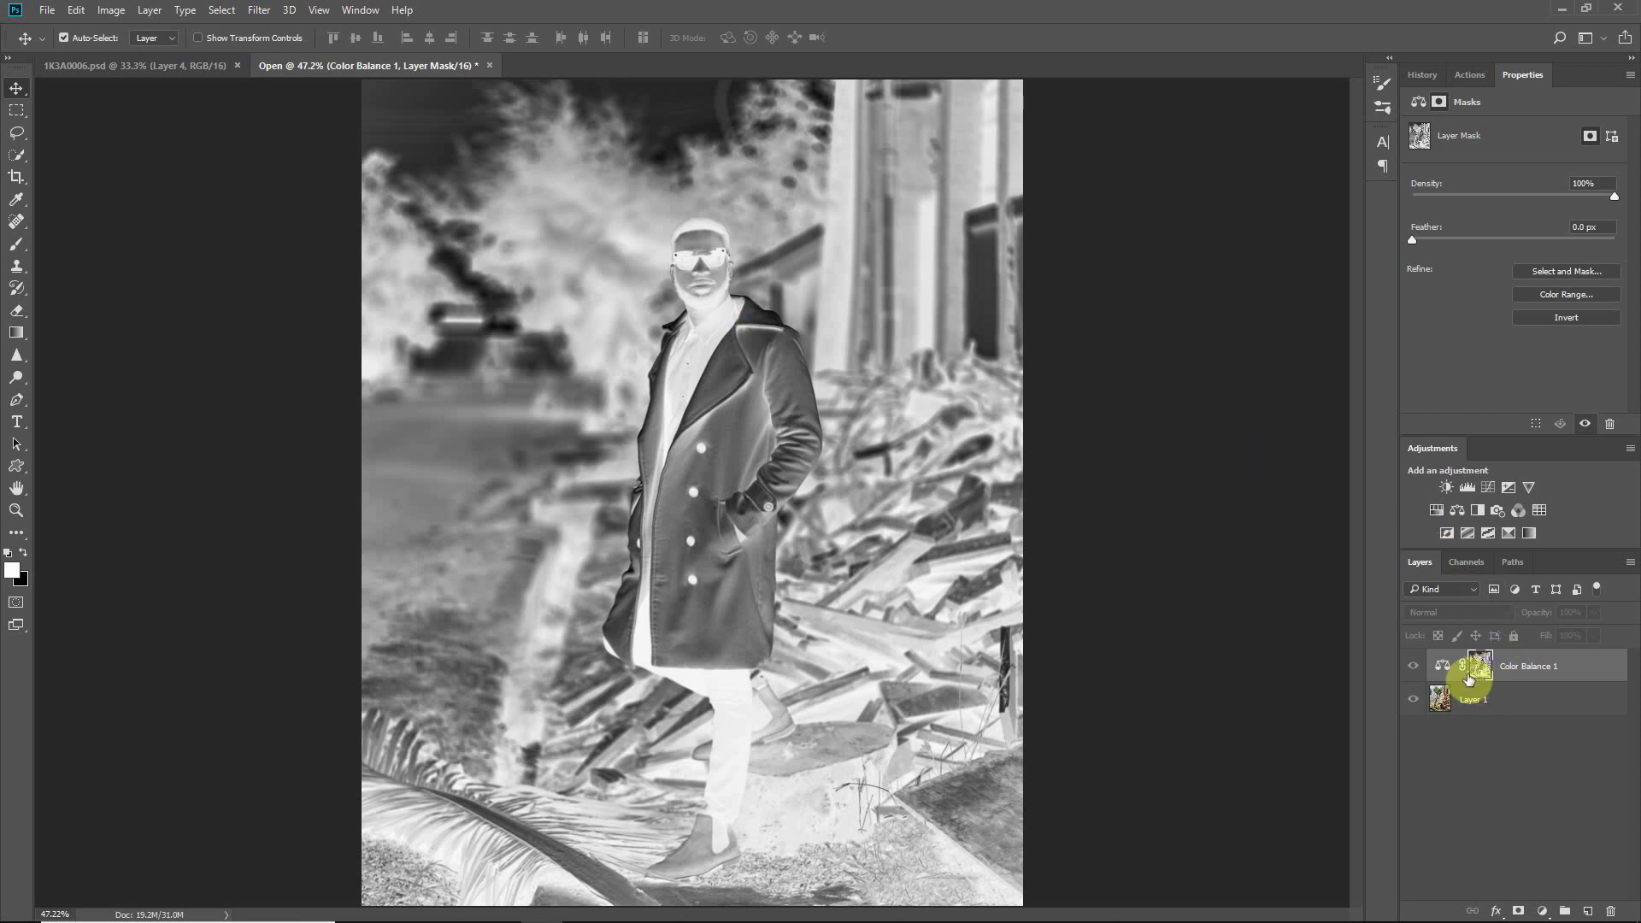
pyautogui.moveTo(1462, 673); pyautogui.dragTo(1463, 667)
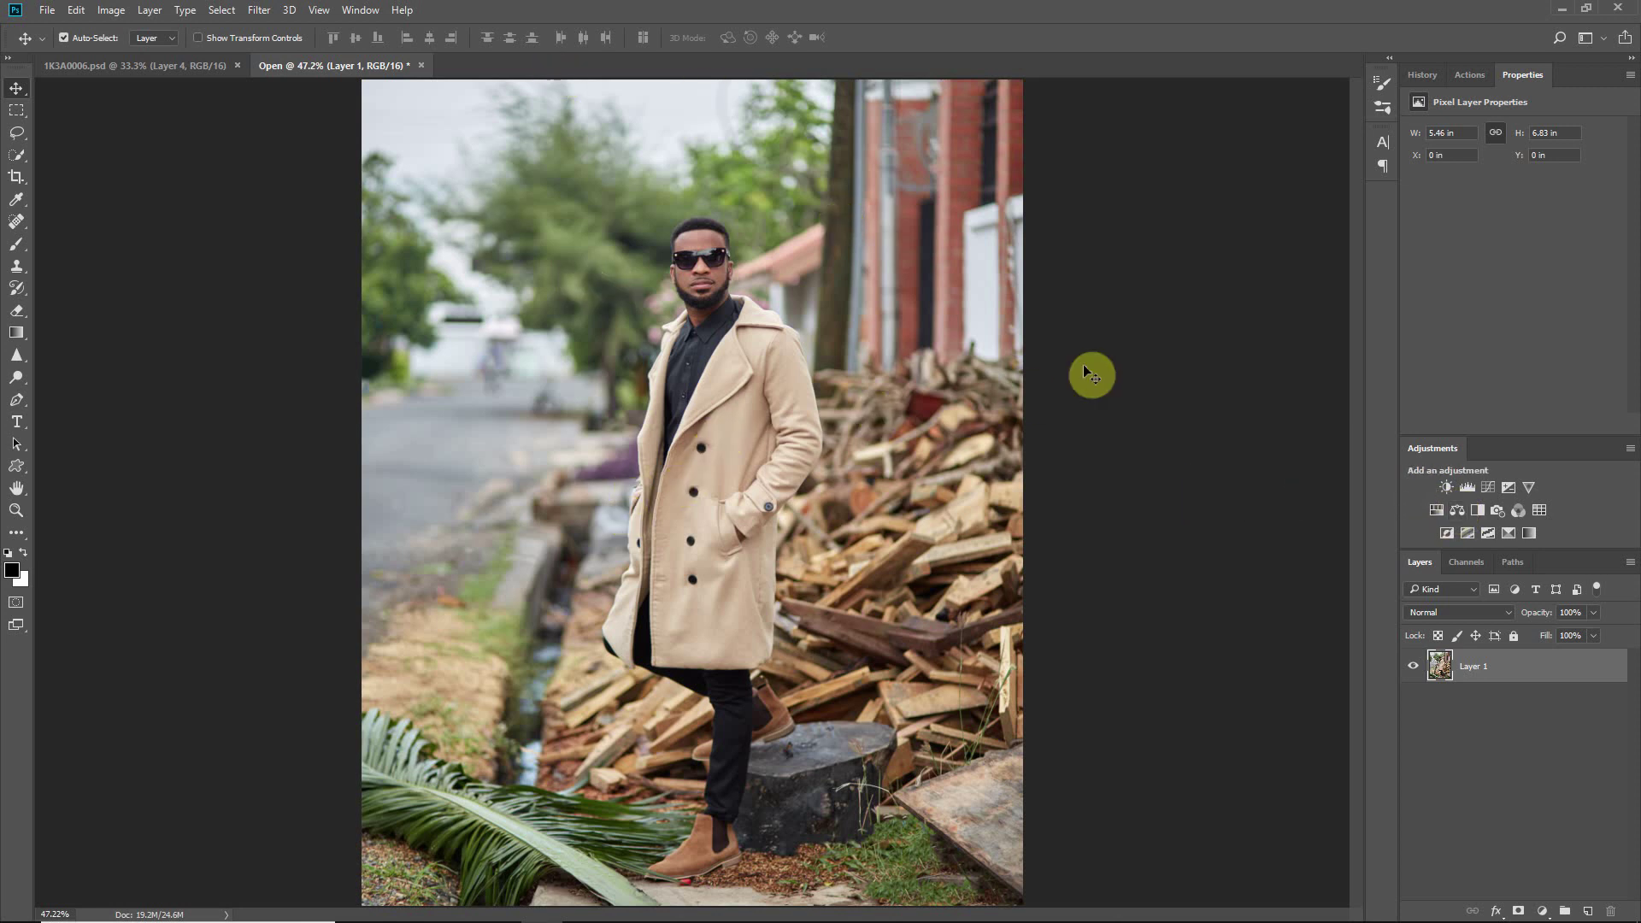
# Step: Add a new Color Balance adjustment above the photo with Highlights at Cyan–Red -9 and Yellow–Blue +17
pyautogui.click(1456, 511)
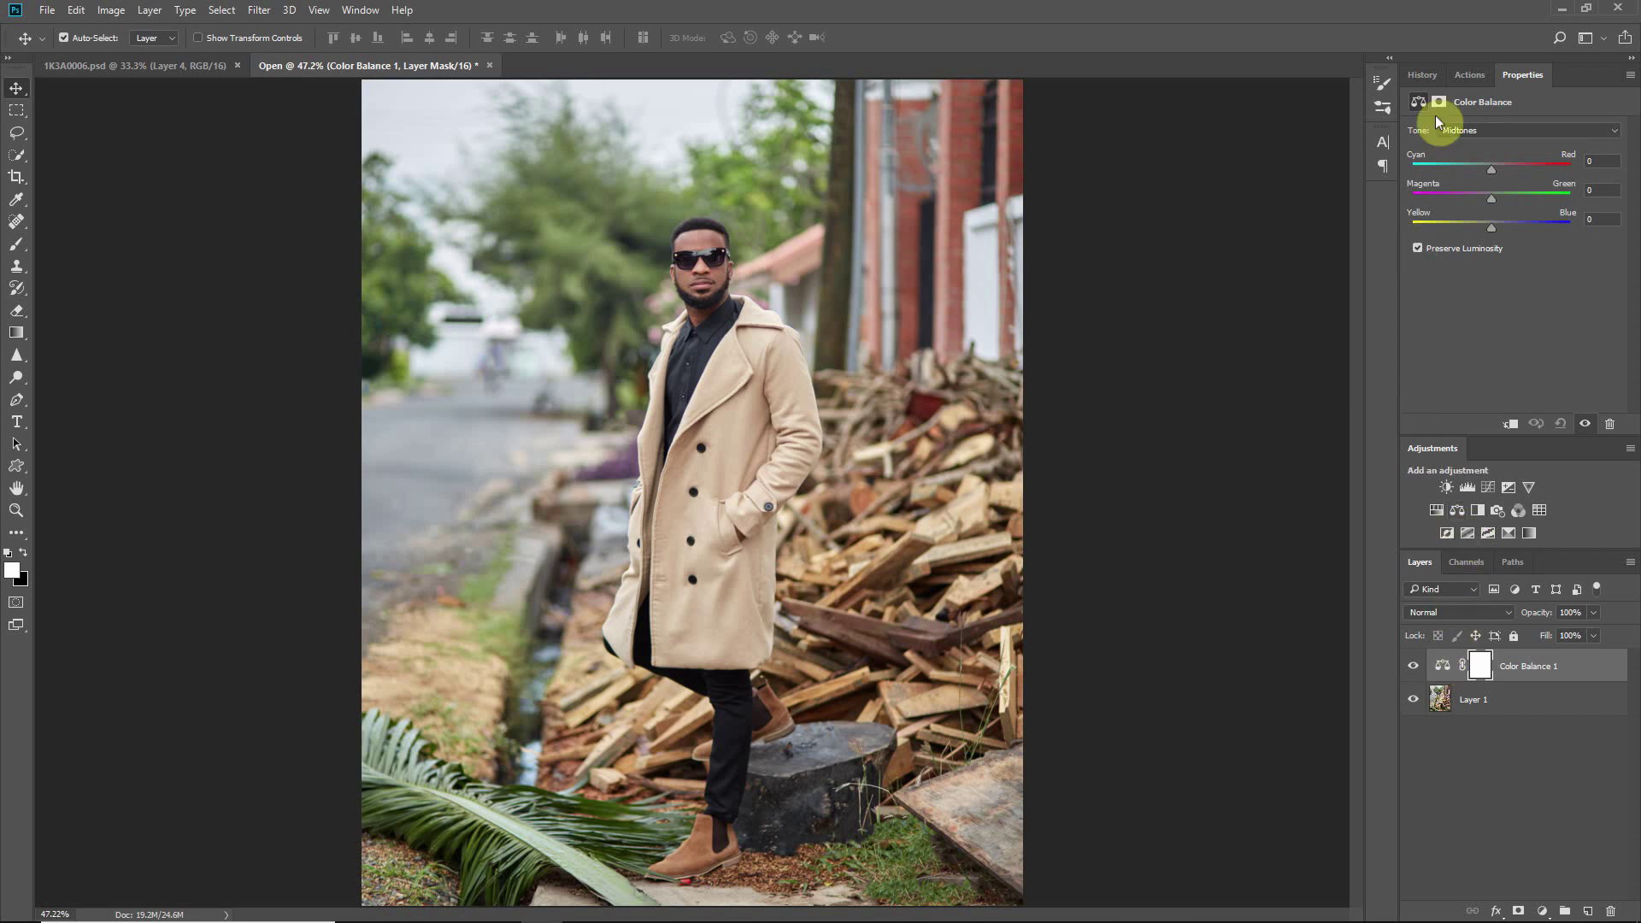
pyautogui.click(1479, 129)
pyautogui.click(1462, 165)
pyautogui.moveTo(1492, 227); pyautogui.dragTo(1488, 171)
pyautogui.click(1601, 161)
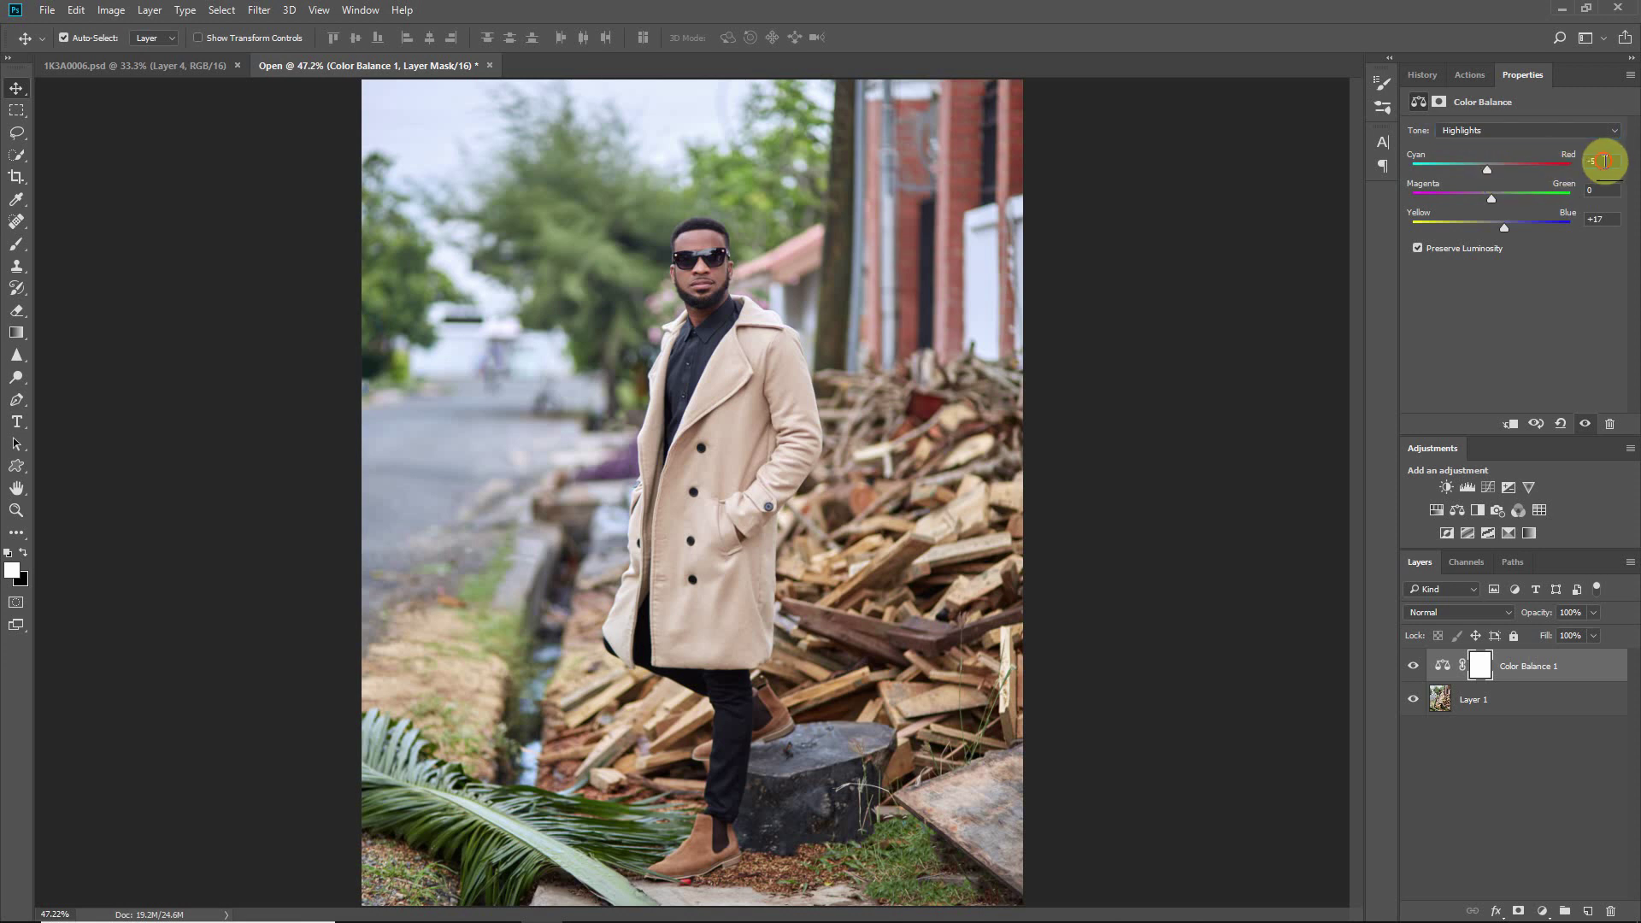
pyautogui.write('-9')
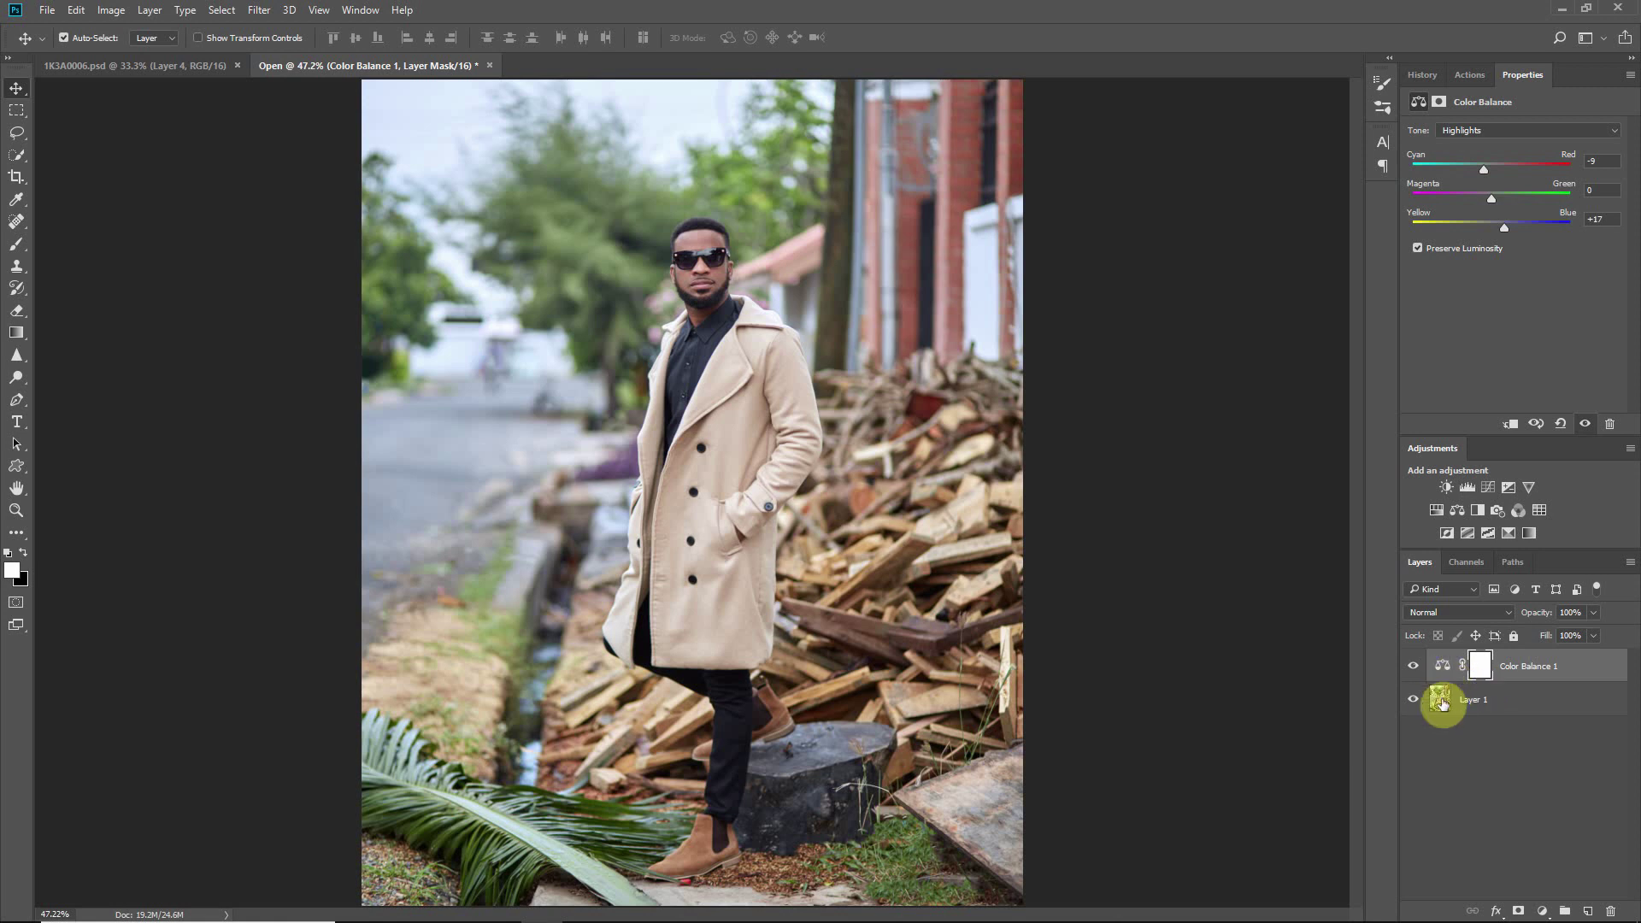
# Step: Apply Layer 1's RGB image, not inverted, to the Color Balance 1 mask with Multiply blending at 100%, and inspect the mask
pyautogui.click(1480, 669)
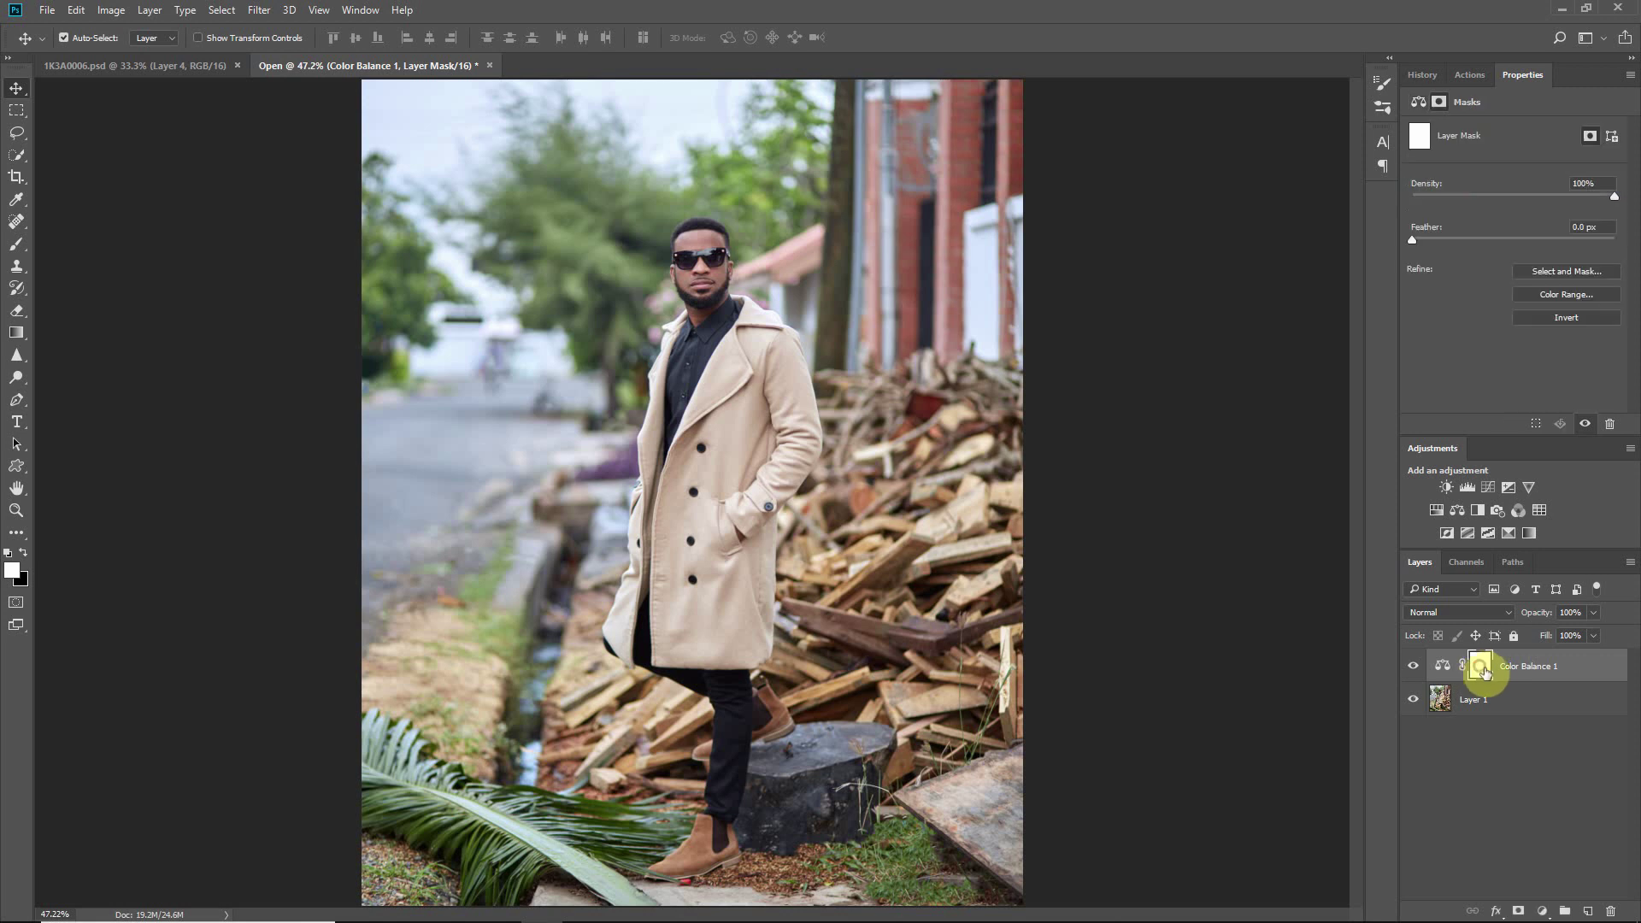
pyautogui.click(111, 10)
pyautogui.click(165, 248)
pyautogui.click(1254, 221)
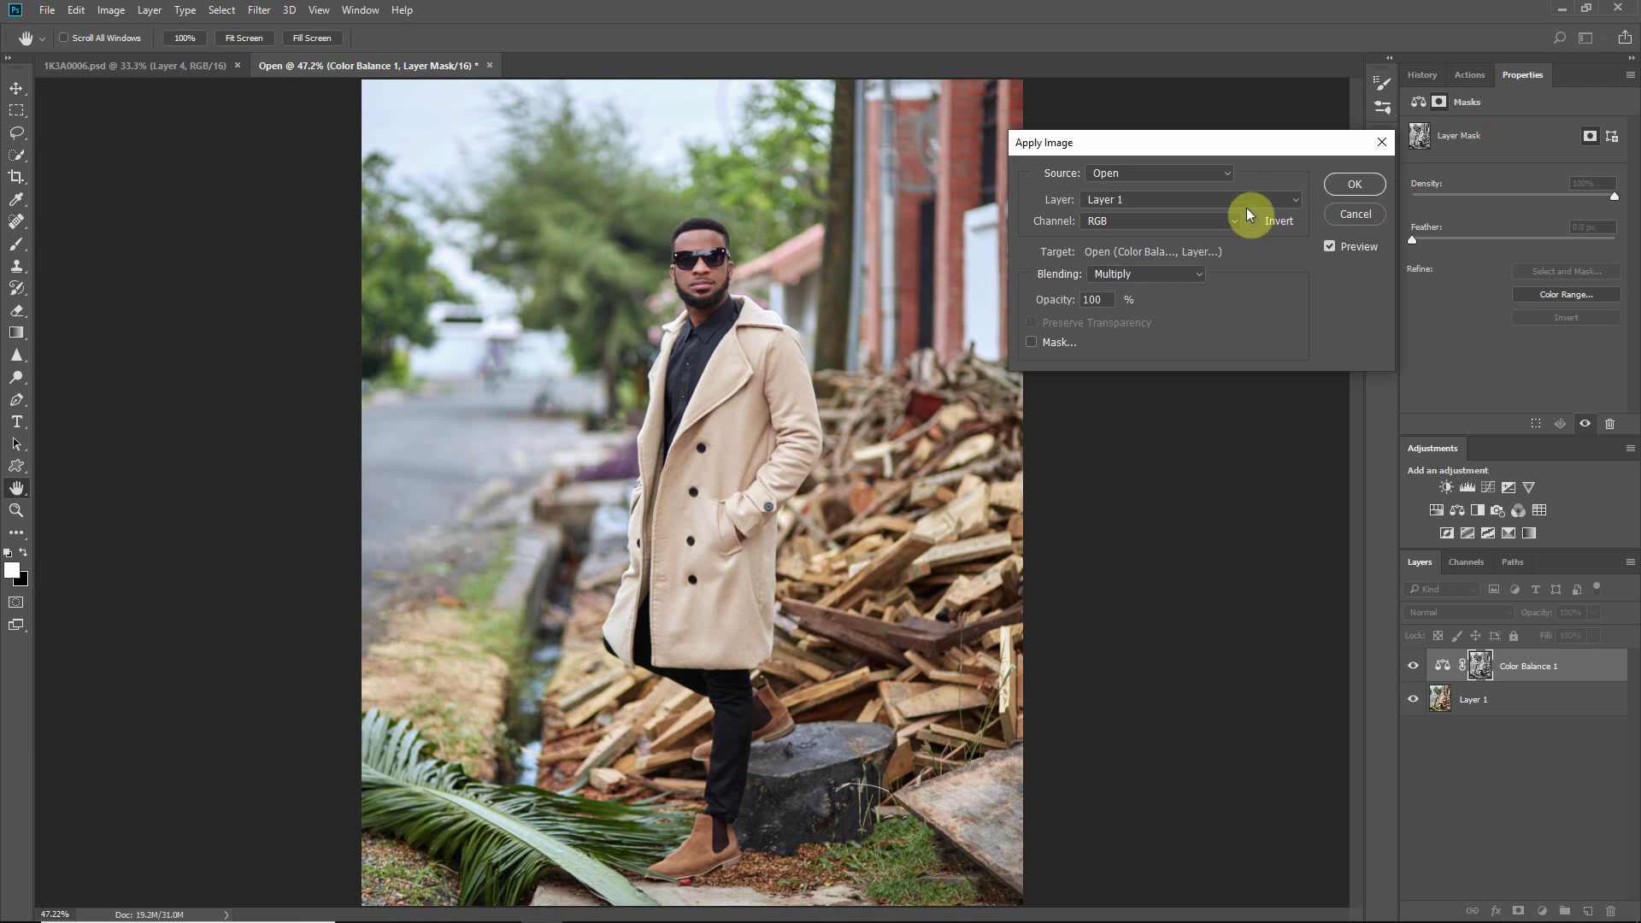
pyautogui.click(1256, 221)
pyautogui.click(1255, 223)
pyautogui.click(1126, 201)
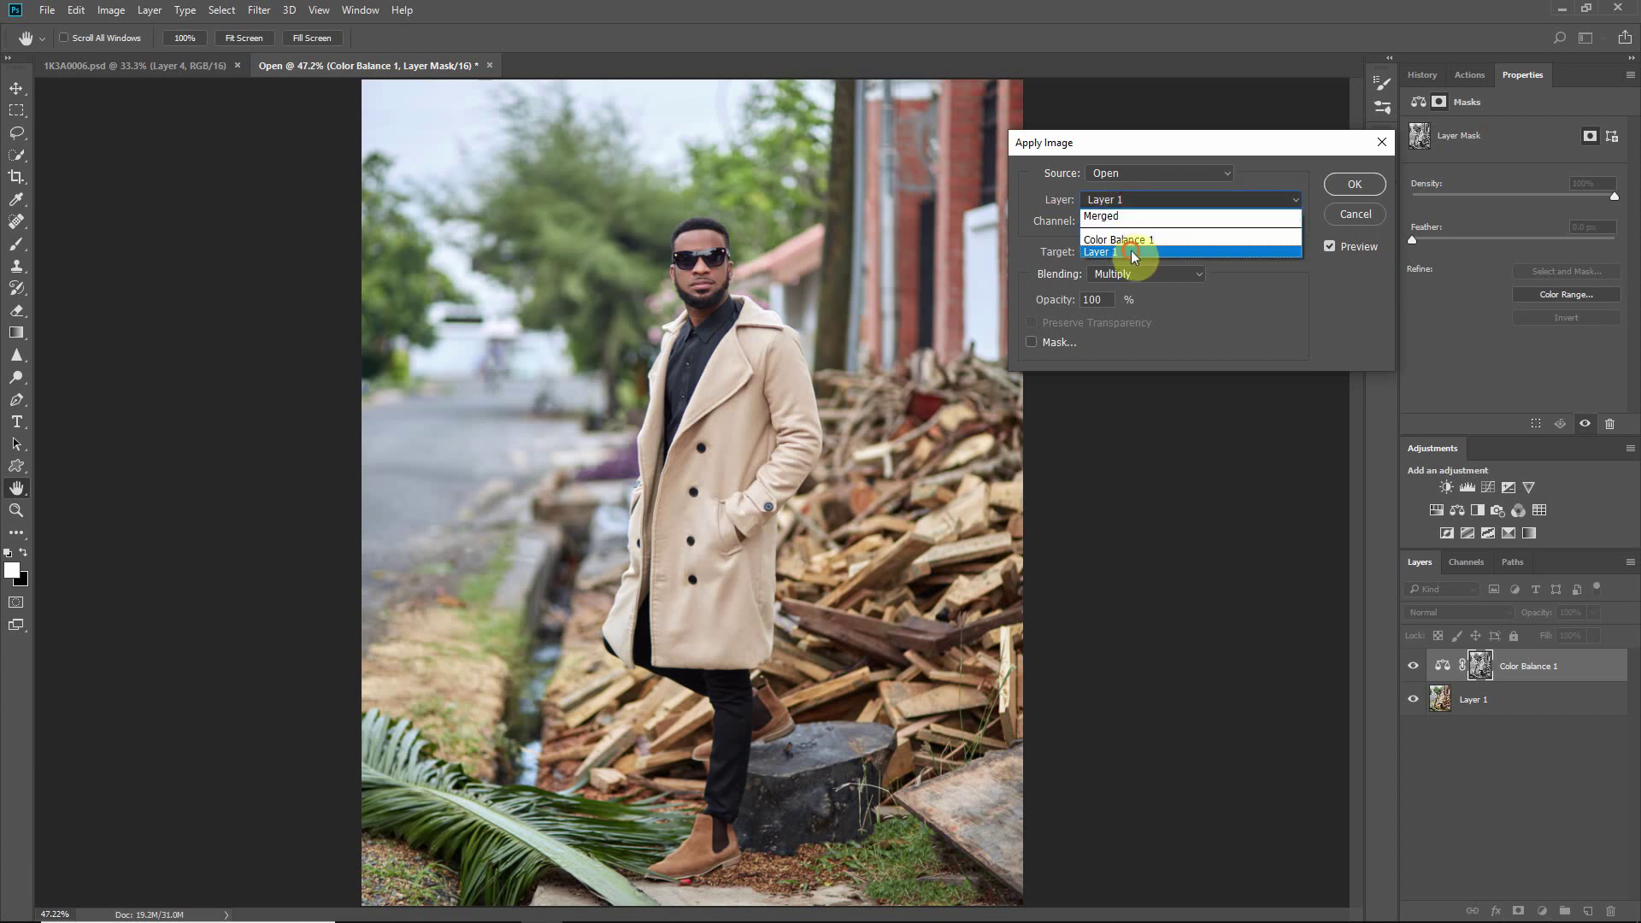
pyautogui.click(1131, 250)
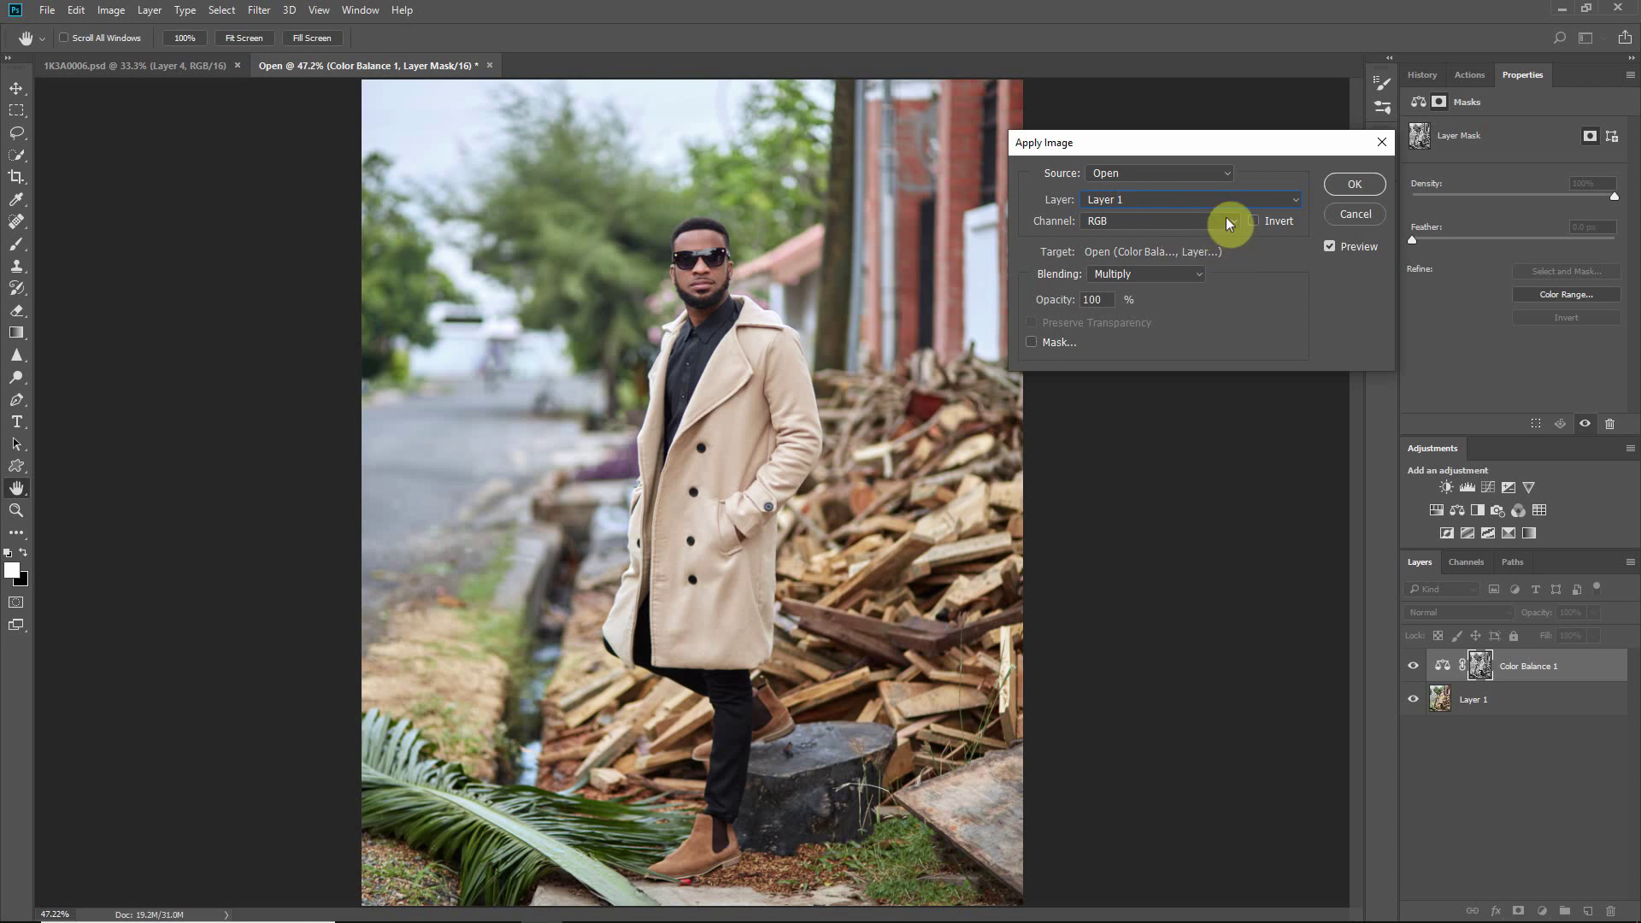
pyautogui.click(1354, 185)
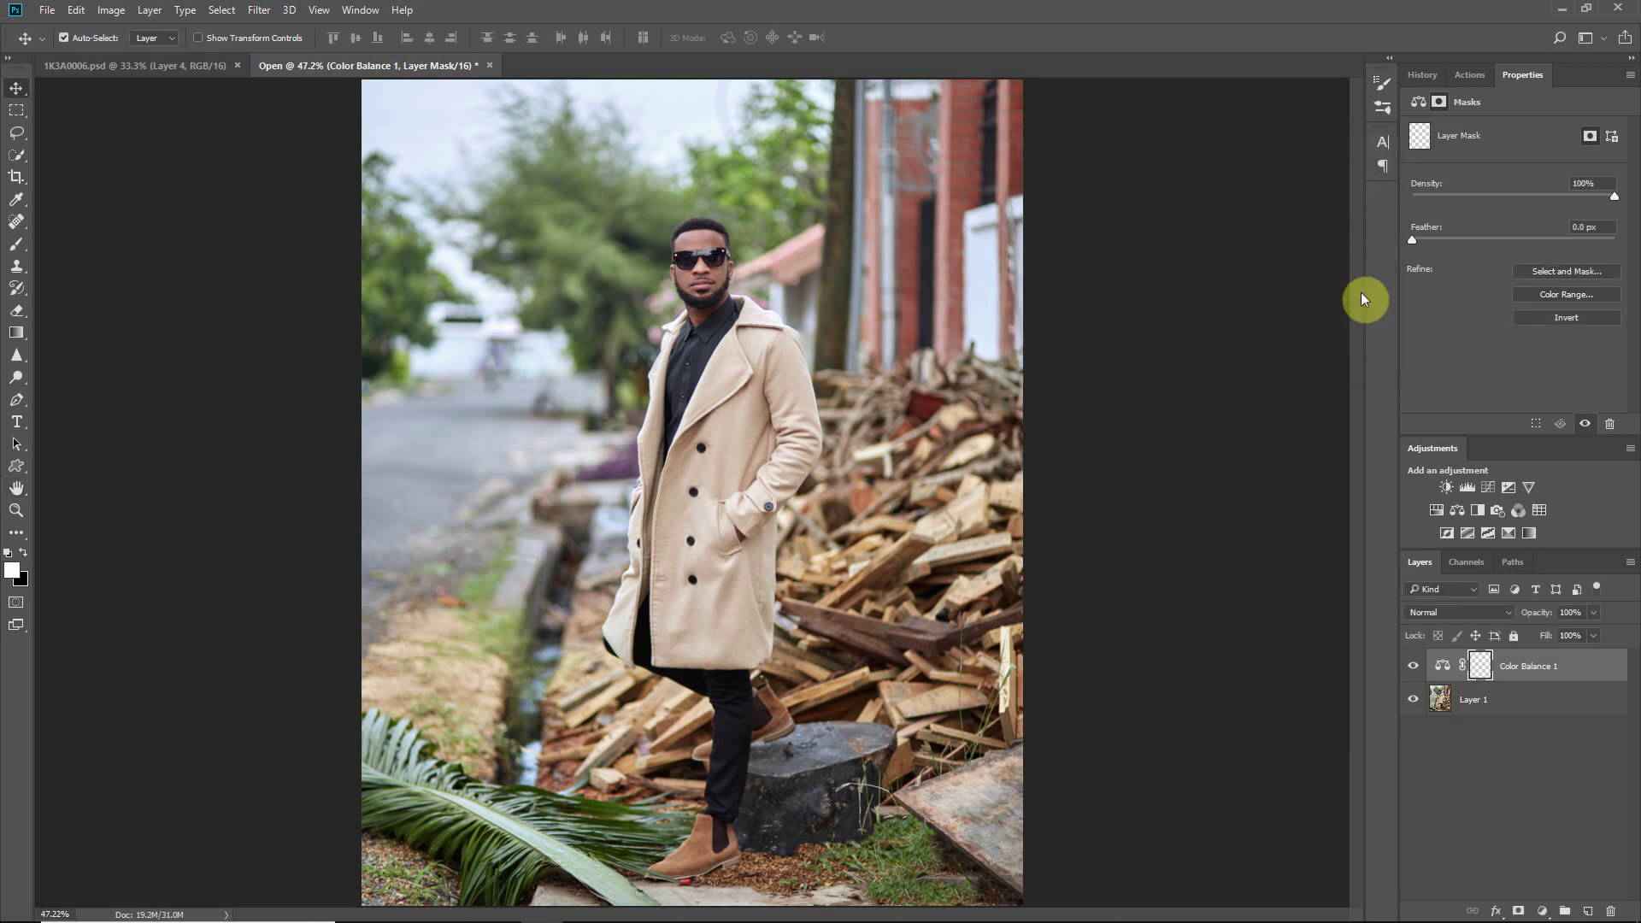
pyautogui.keyDown('alt'); pyautogui.click(1482, 668); pyautogui.keyUp('alt')
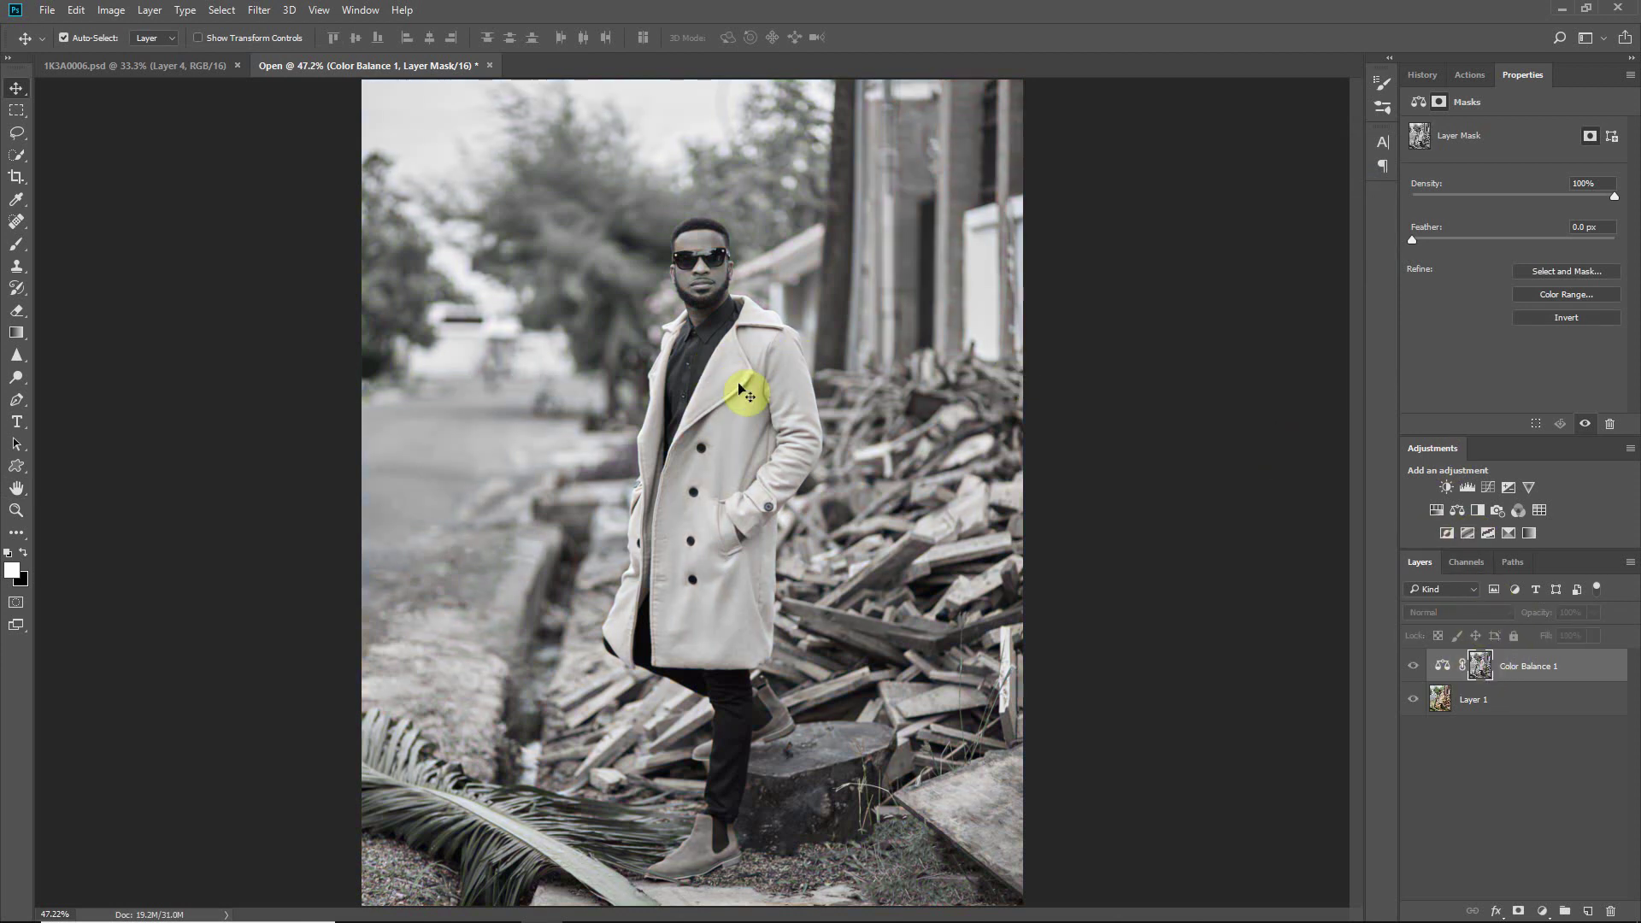
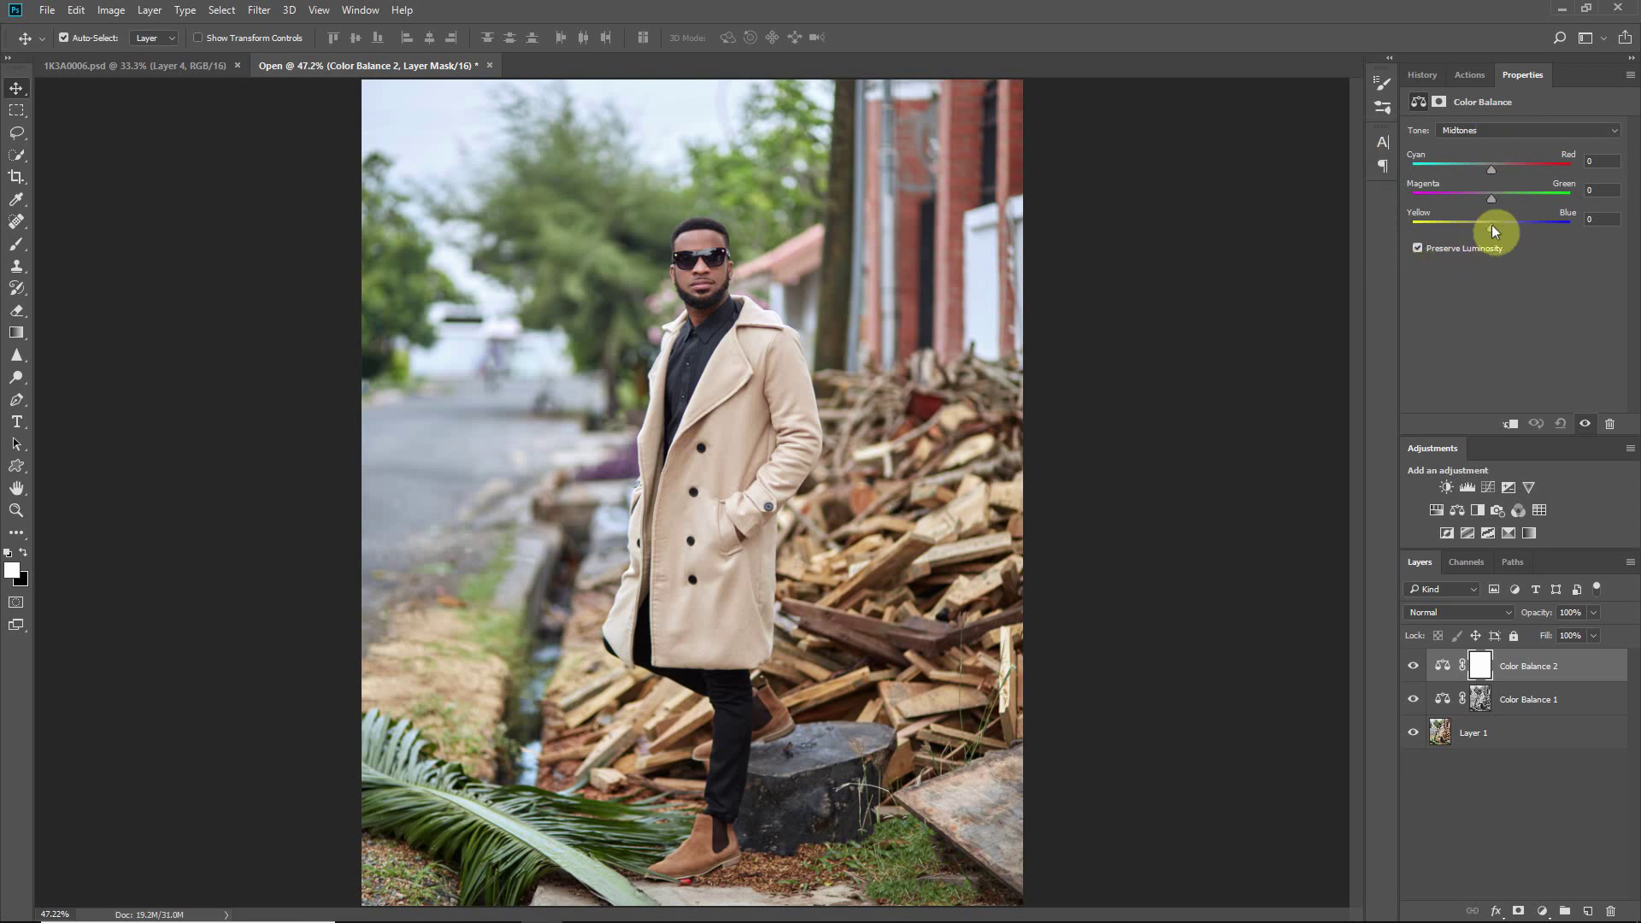
# Step: Set Color Balance 2's Midtones to Cyan–Red +11, Magenta–Green -4 and Yellow–Blue -11, and compare the photo with and without it
pyautogui.moveTo(1493, 226); pyautogui.dragTo(1493, 226)
pyautogui.click(1595, 219)
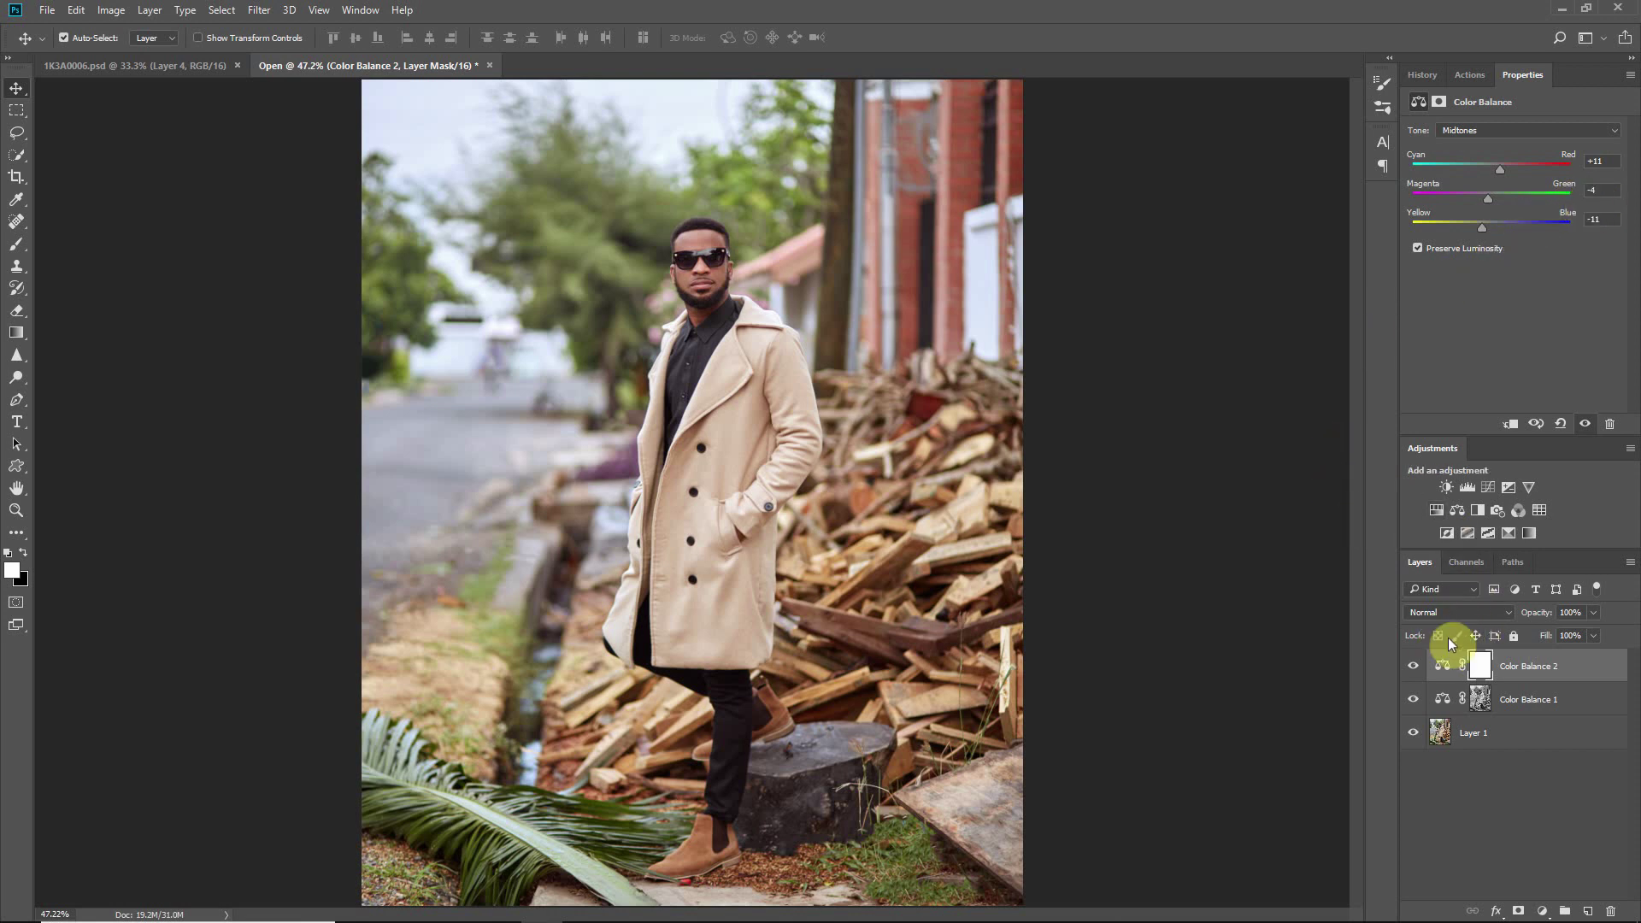
pyautogui.click(1414, 668)
pyautogui.click(1415, 669)
pyautogui.click(1416, 670)
pyautogui.click(1414, 670)
# Step: Apply Layer 1's inverted RGB image to the Color Balance 2 mask with Multiply blending at 100%
pyautogui.click(1482, 667)
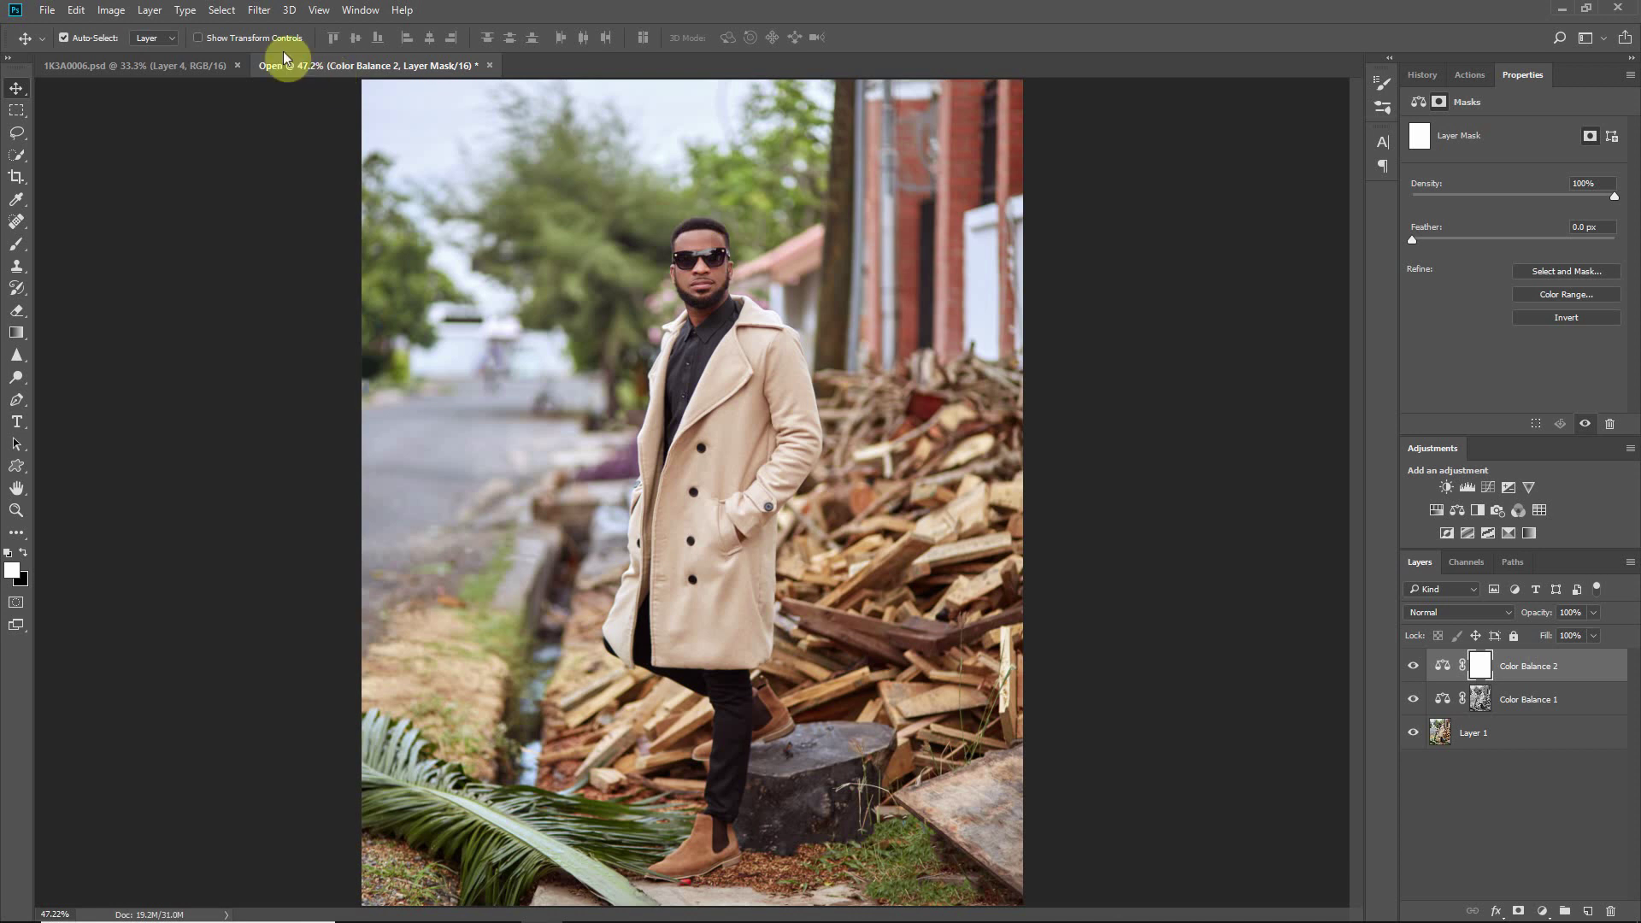
pyautogui.click(114, 11)
pyautogui.click(141, 255)
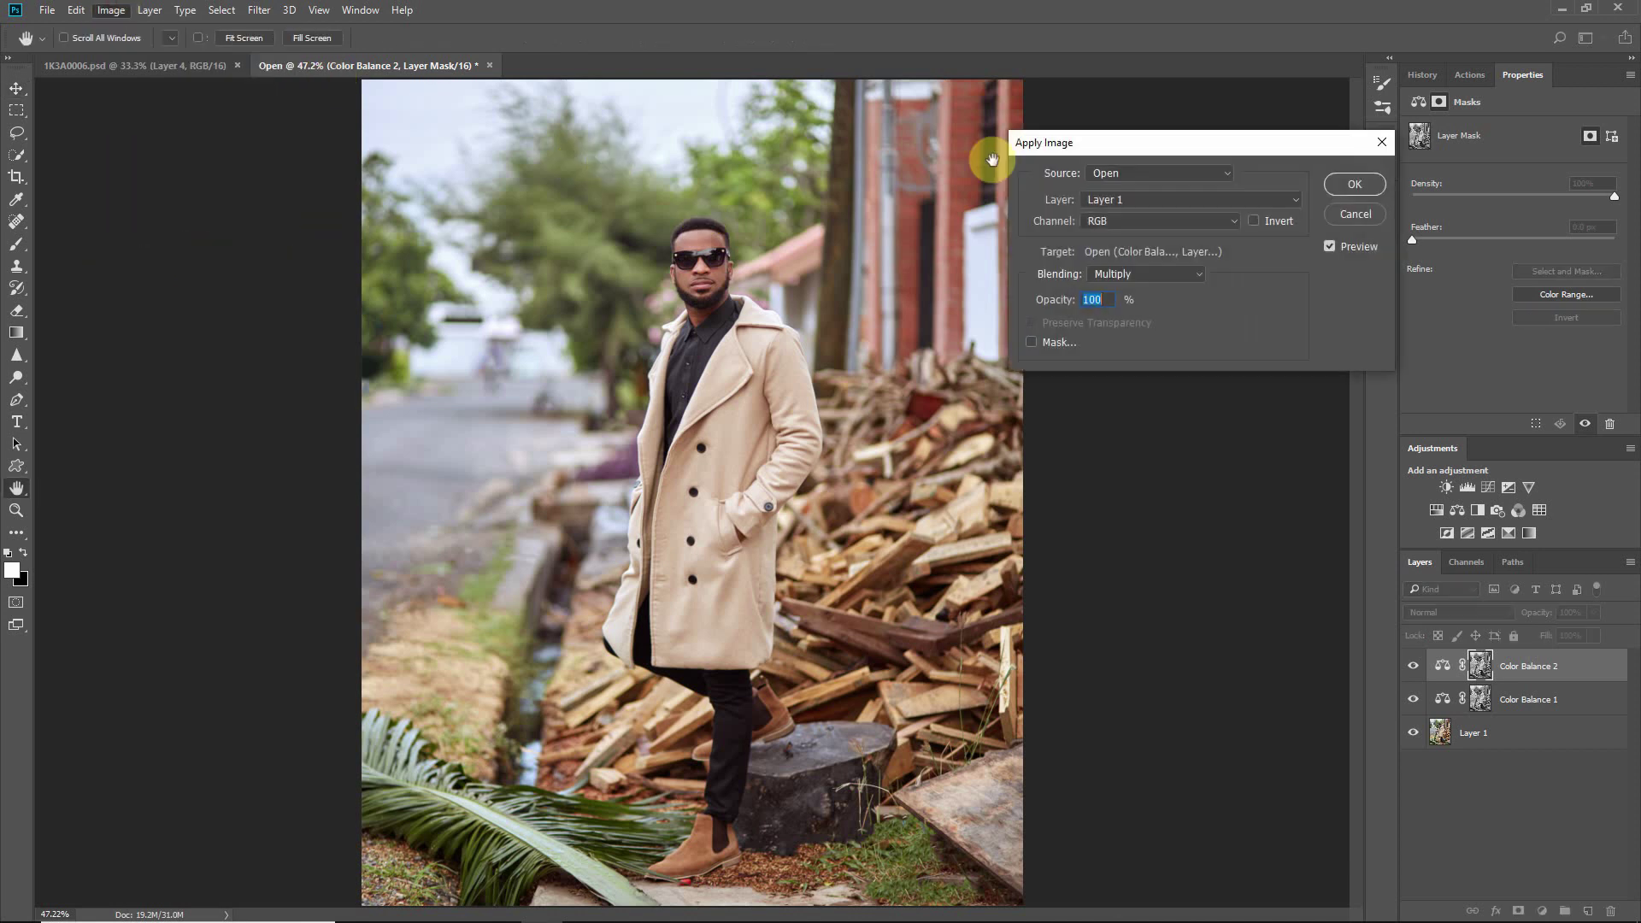
pyautogui.click(1272, 223)
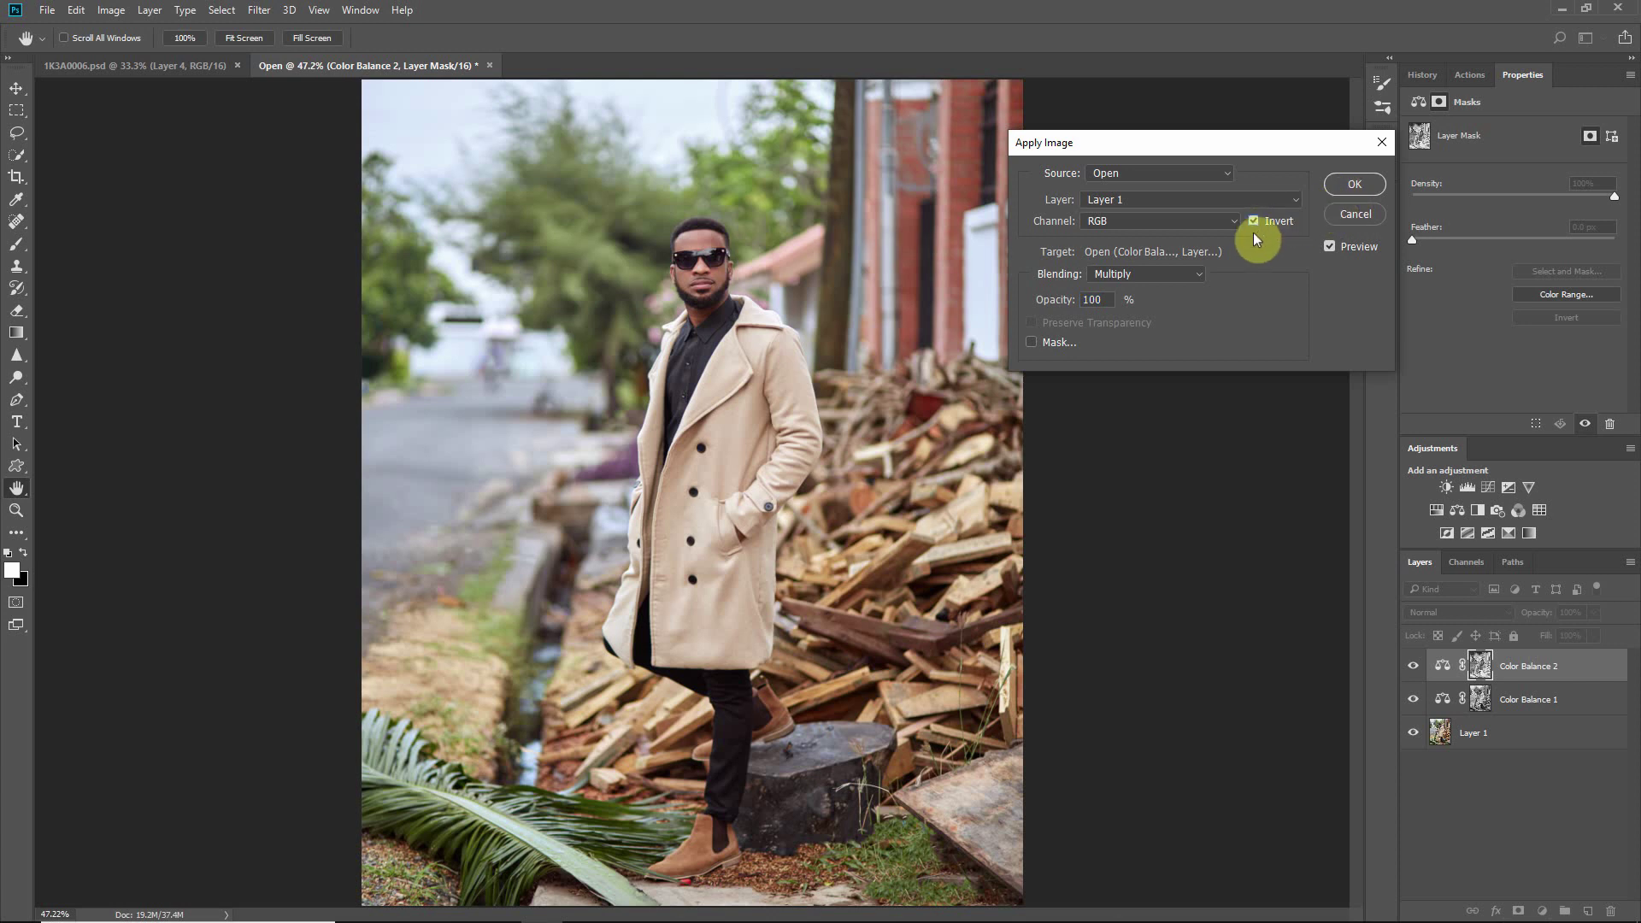
pyautogui.click(1351, 185)
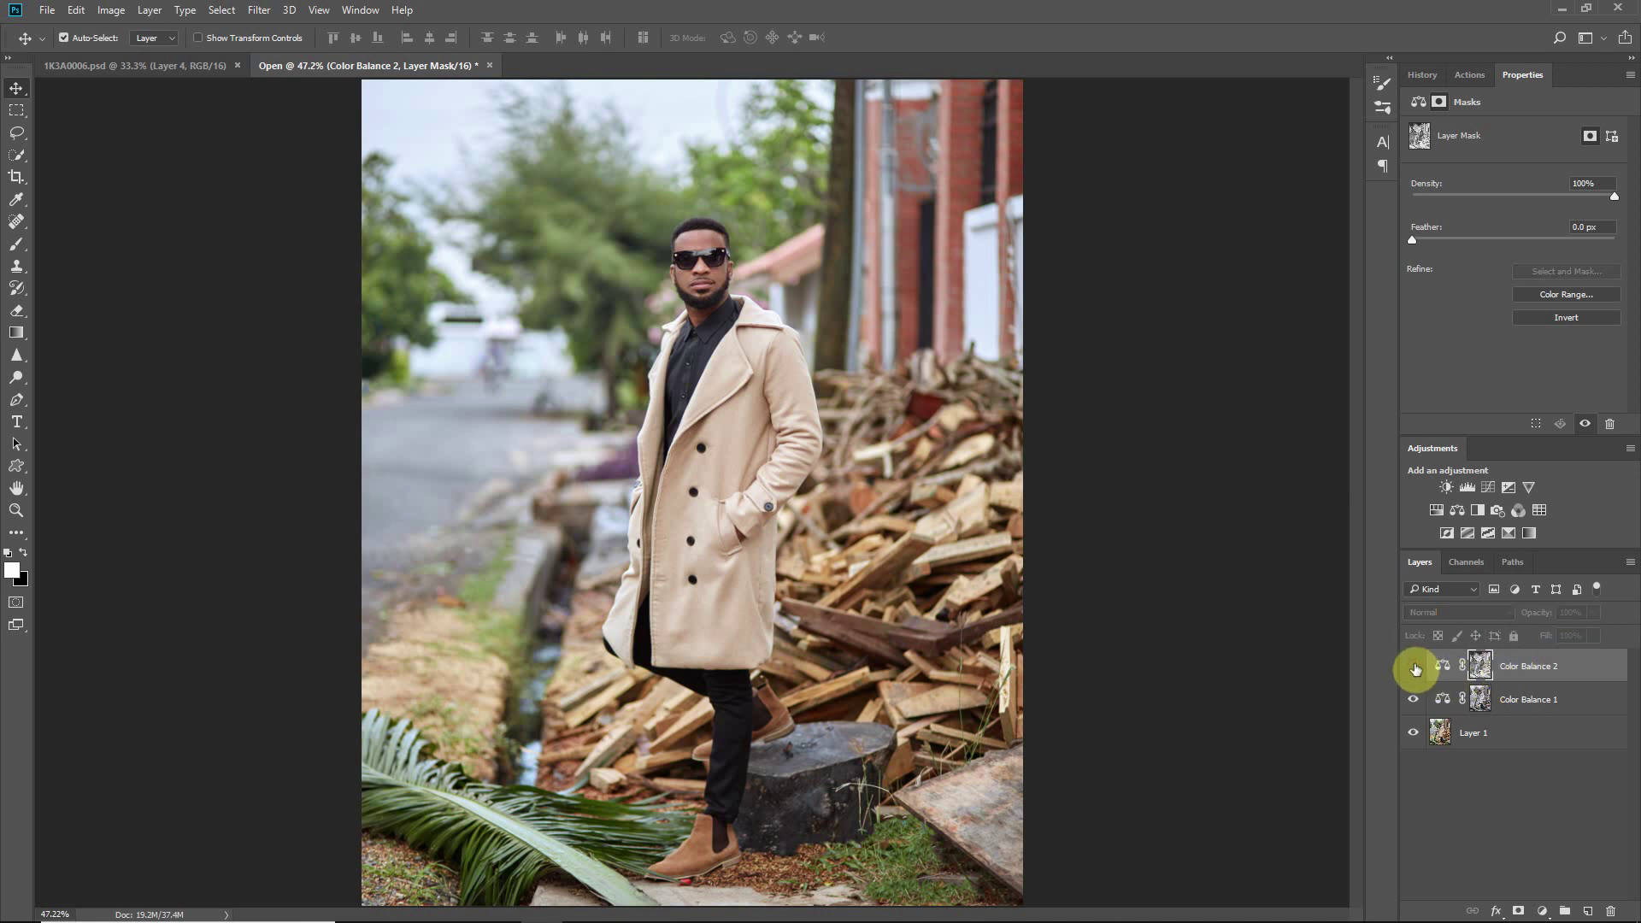
# Step: Add a third Color Balance adjustment with Shadows at Cyan–Red +5, Magenta–Green -7 and Yellow–Blue -12
pyautogui.click(1458, 511)
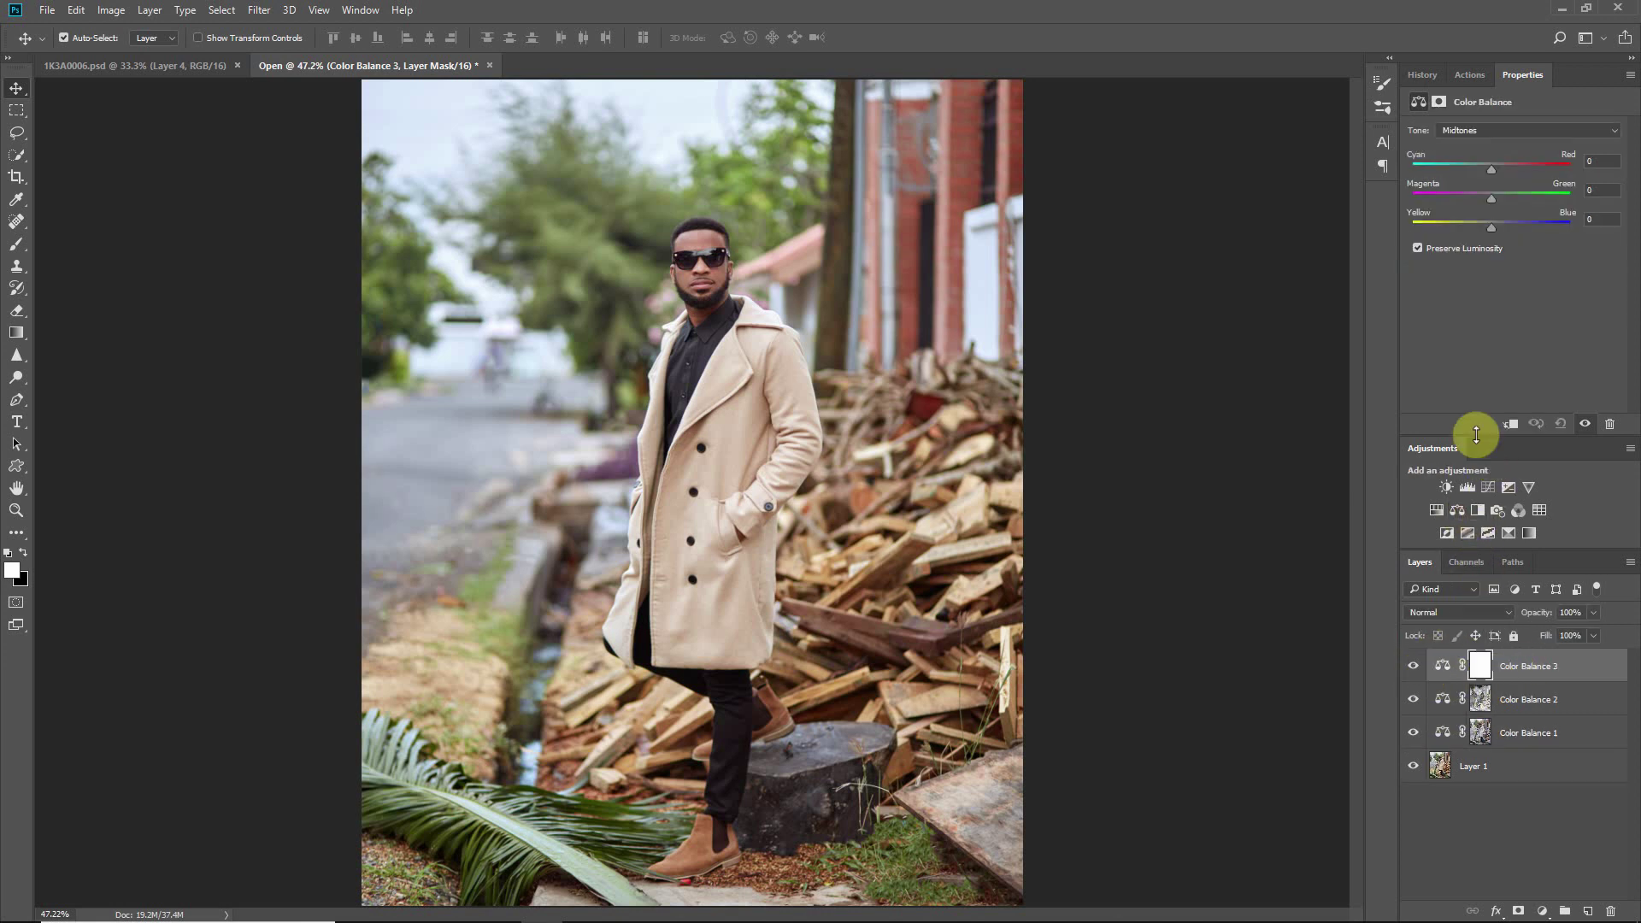
pyautogui.click(1489, 130)
pyautogui.click(1484, 144)
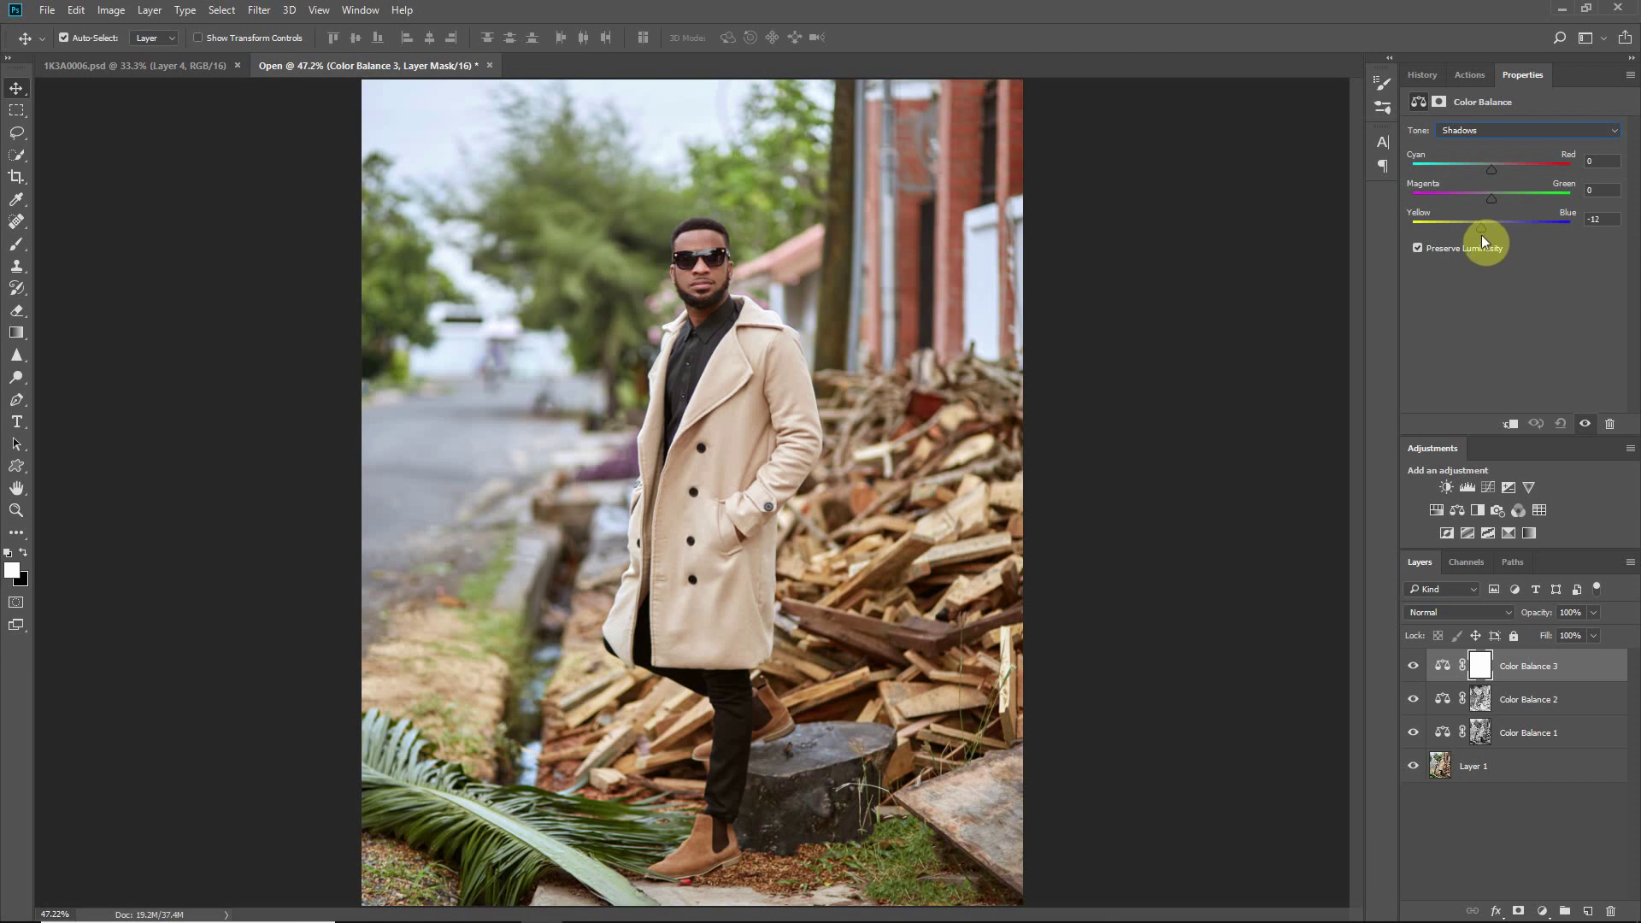
pyautogui.moveTo(1481, 234); pyautogui.dragTo(1485, 233)
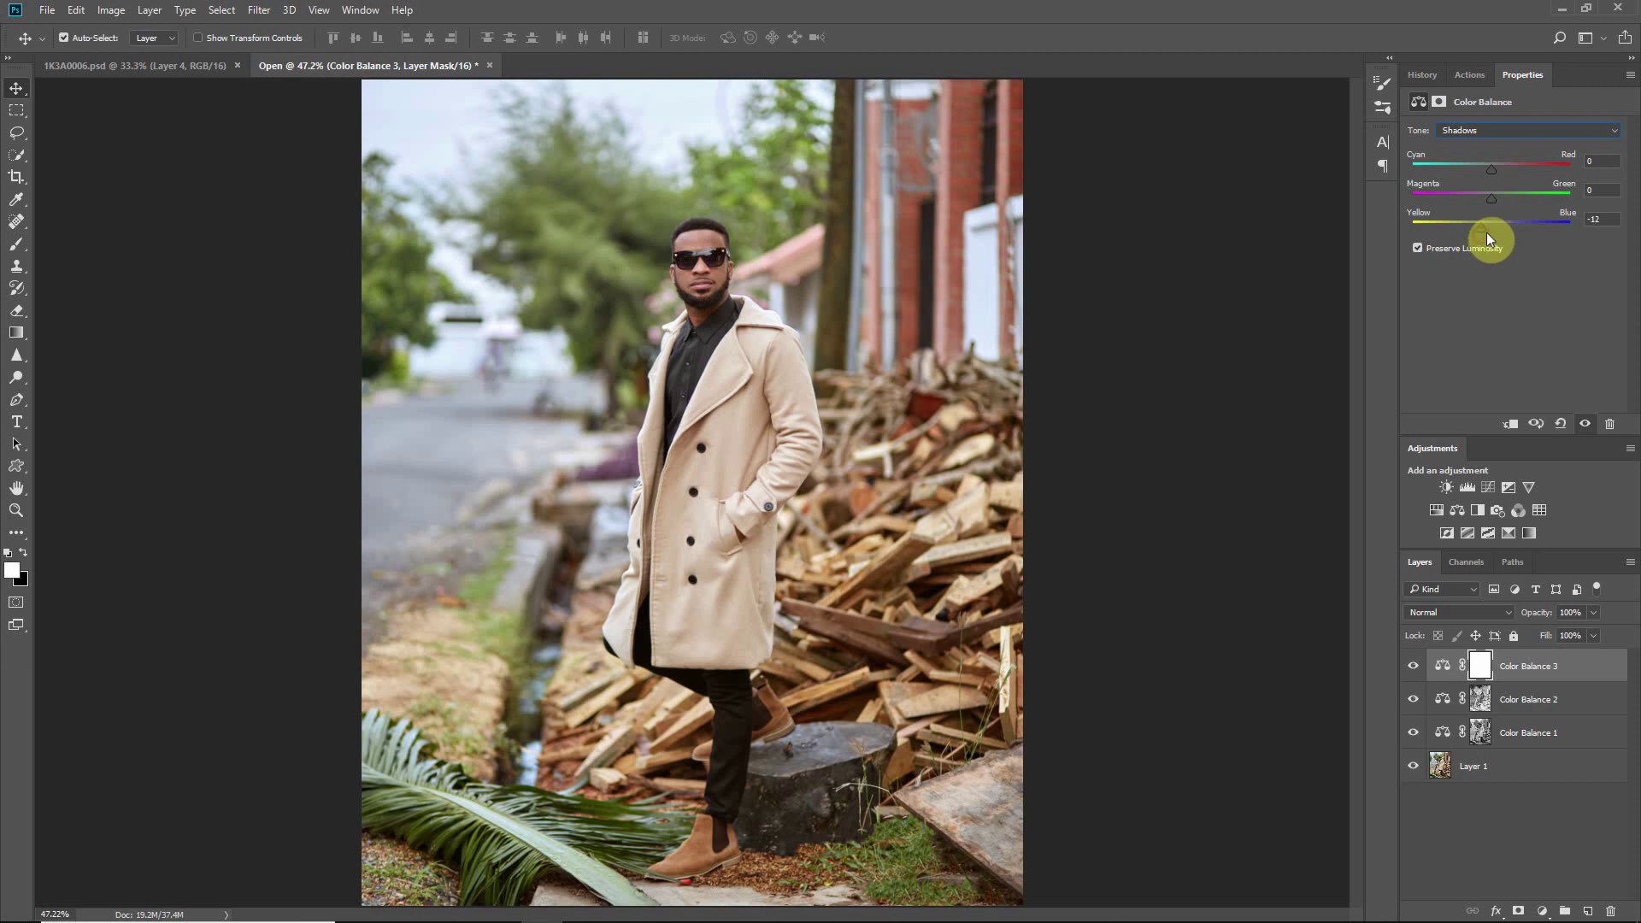
pyautogui.click(1496, 168)
pyautogui.click(1601, 161)
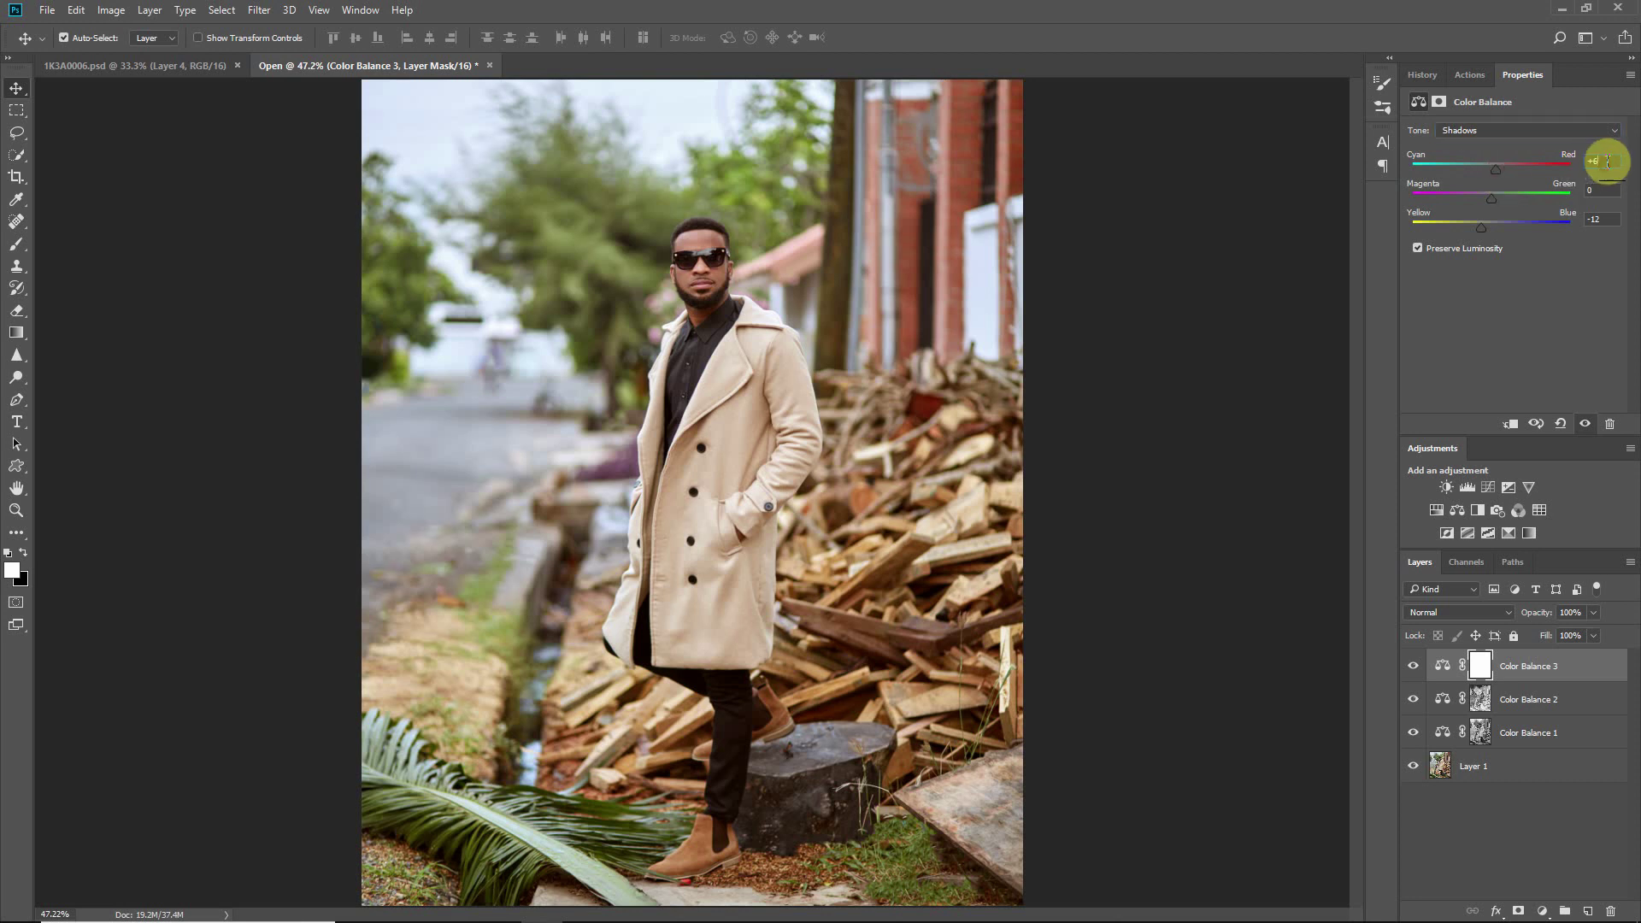
pyautogui.press('BackSpace')
pyautogui.write('5')
pyautogui.press('Return')
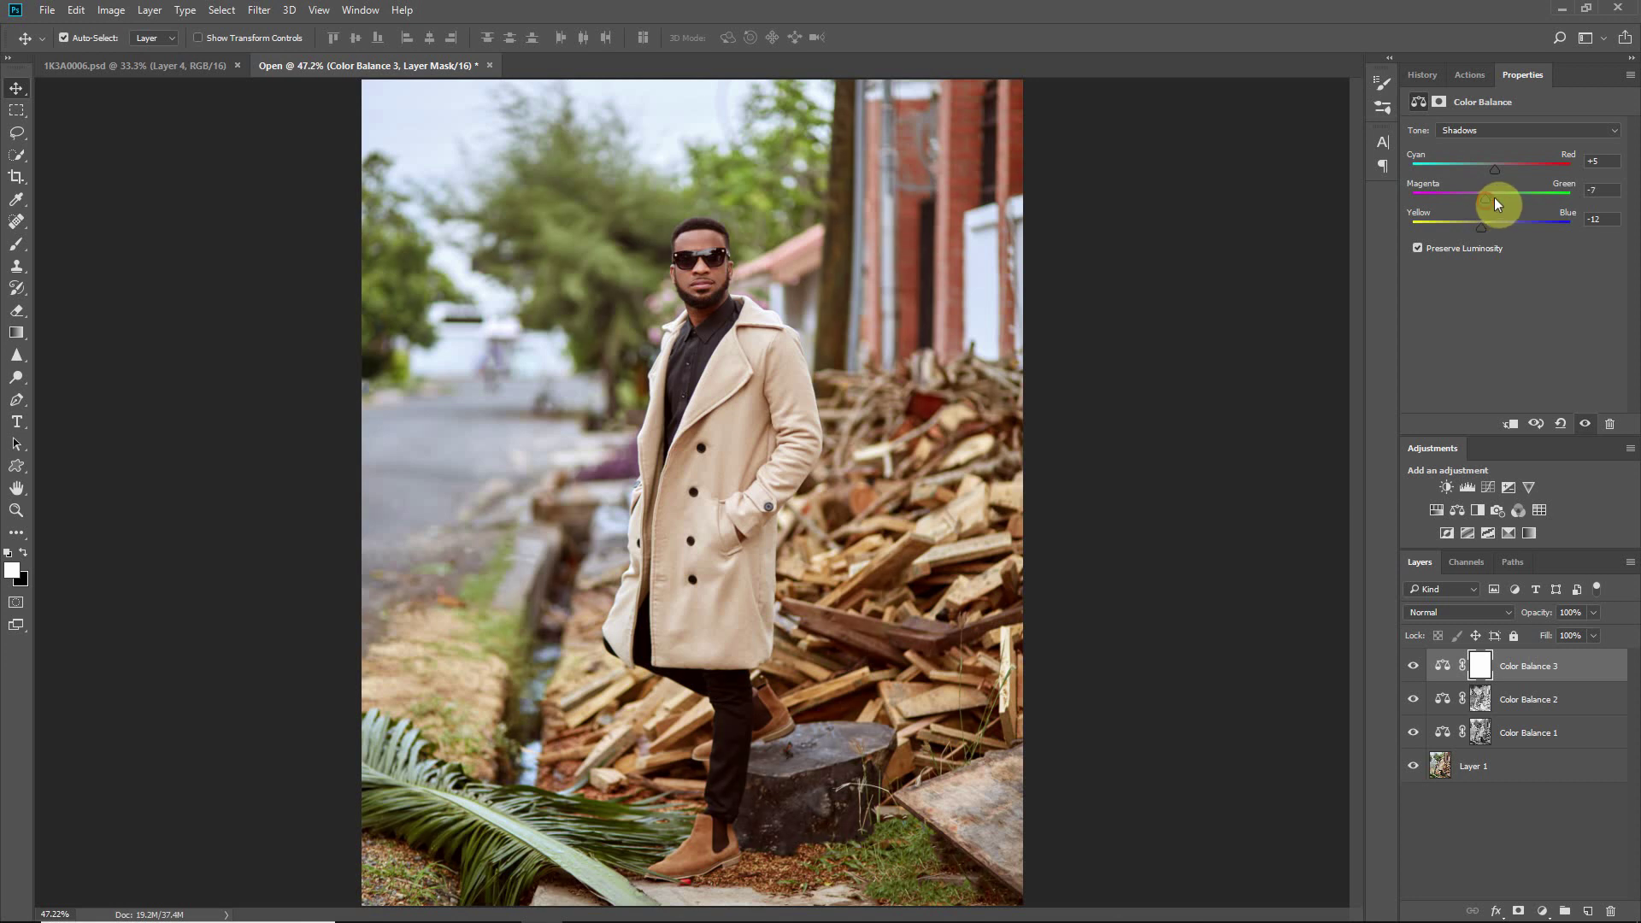
# Step: Copy the Color Balance 2 layer mask onto Color Balance 3, replacing its blank white mask
pyautogui.click(1481, 666)
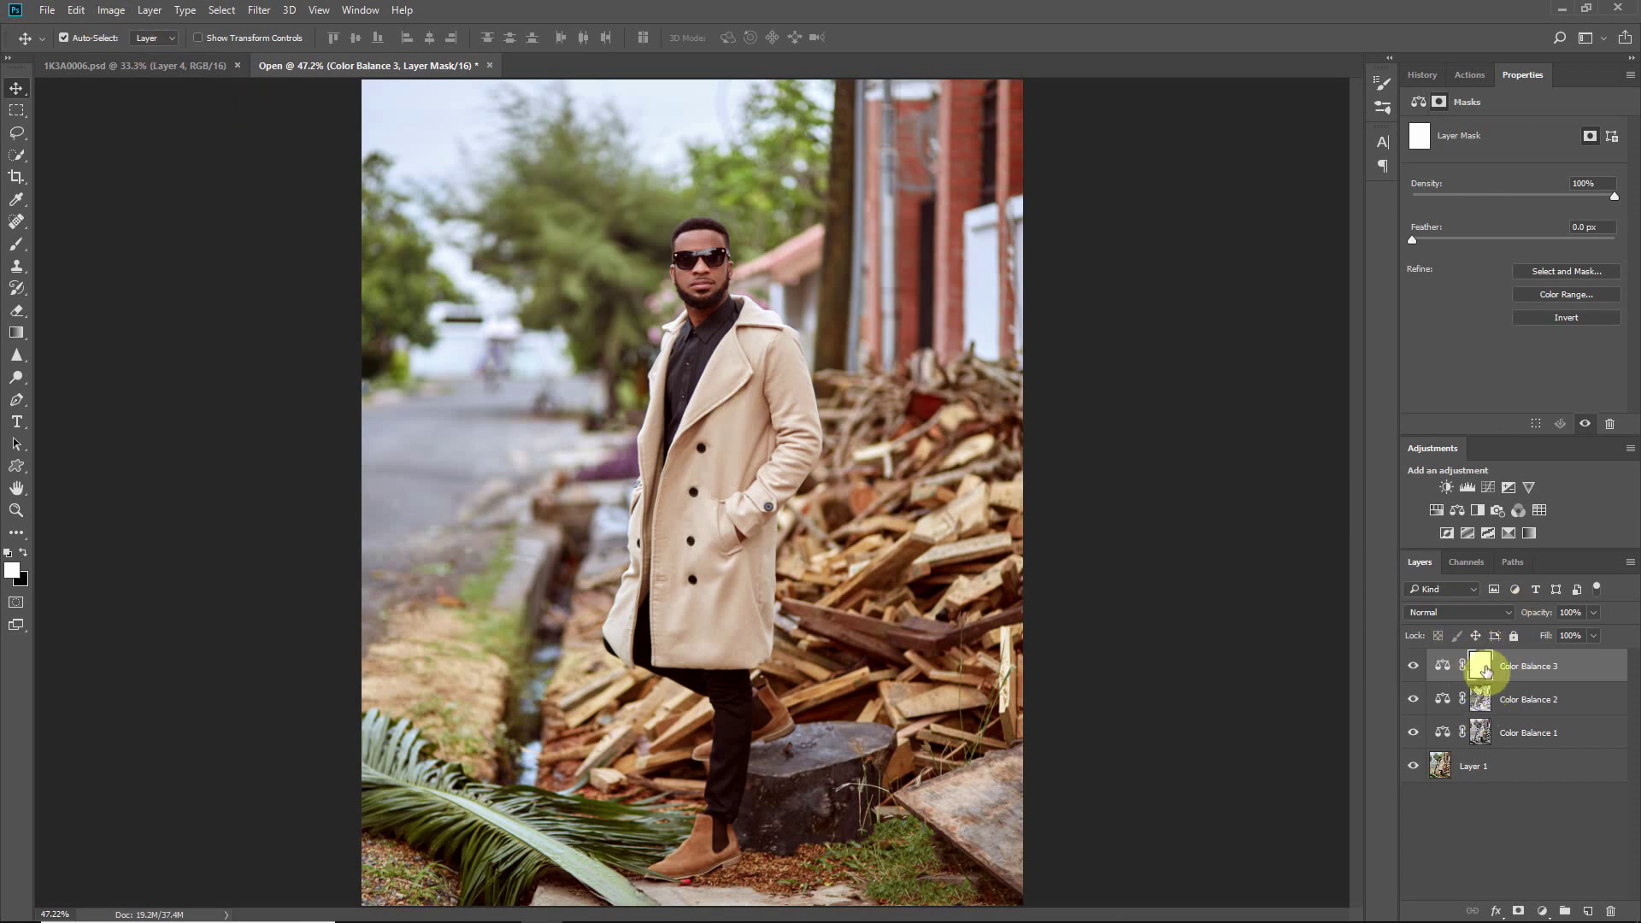
pyautogui.moveTo(1483, 703); pyautogui.dragTo(1484, 668)
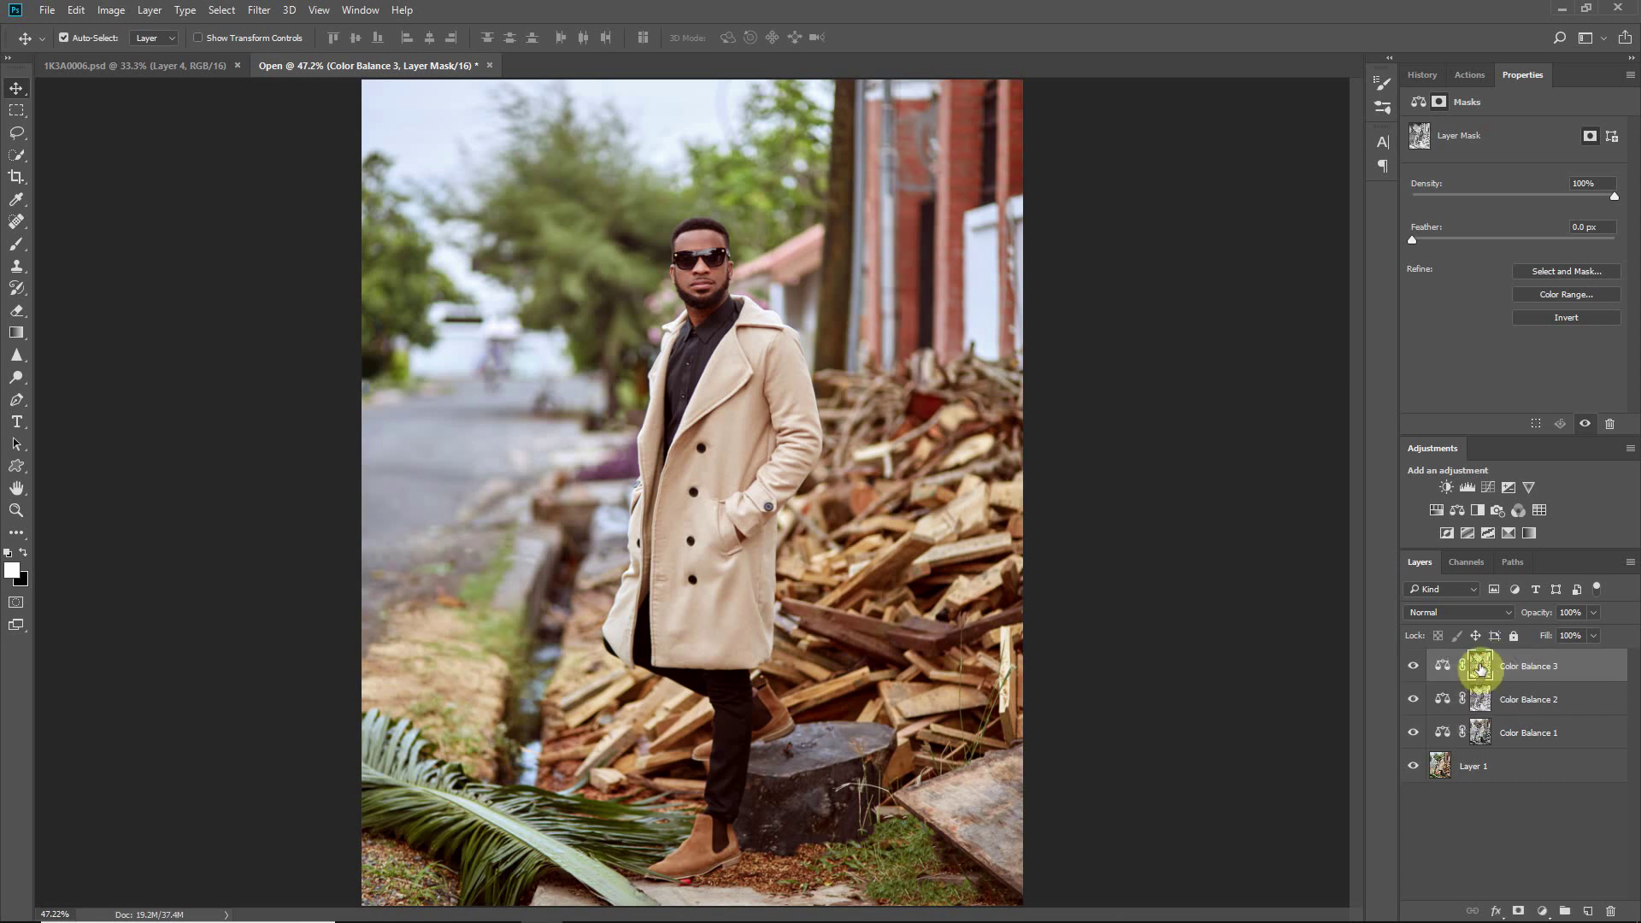
pyautogui.moveTo(1502, 727); pyautogui.dragTo(1474, 673)
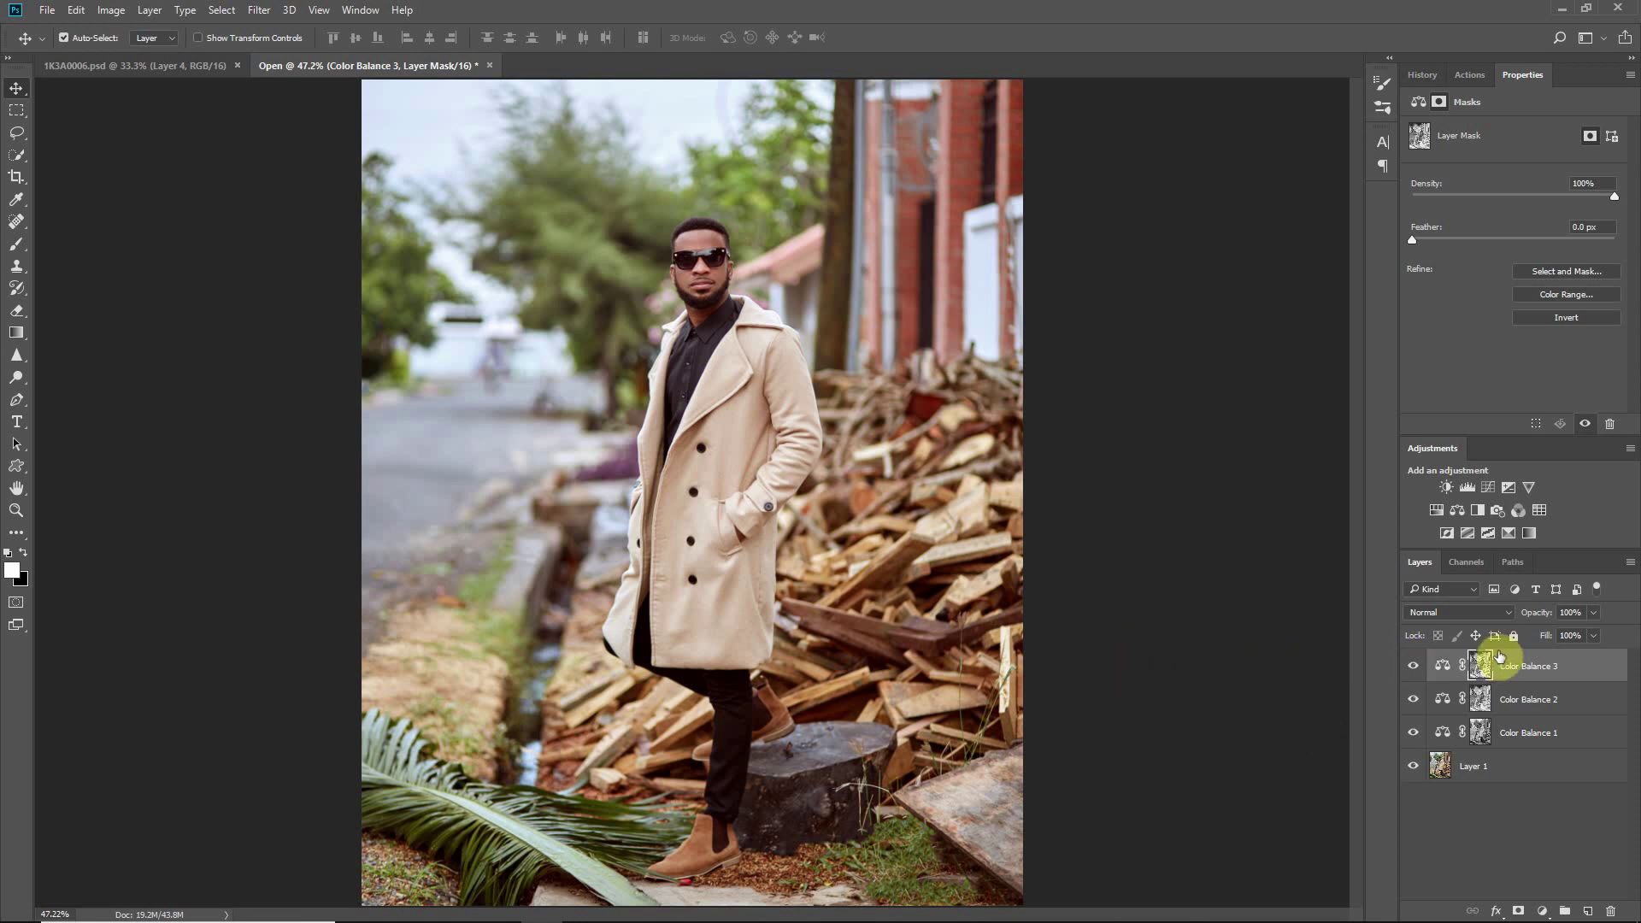
# Step: Change the blend mode of the Color Balance 3, Color Balance 2 and Color Balance 1 layers to Color
pyautogui.click(1448, 612)
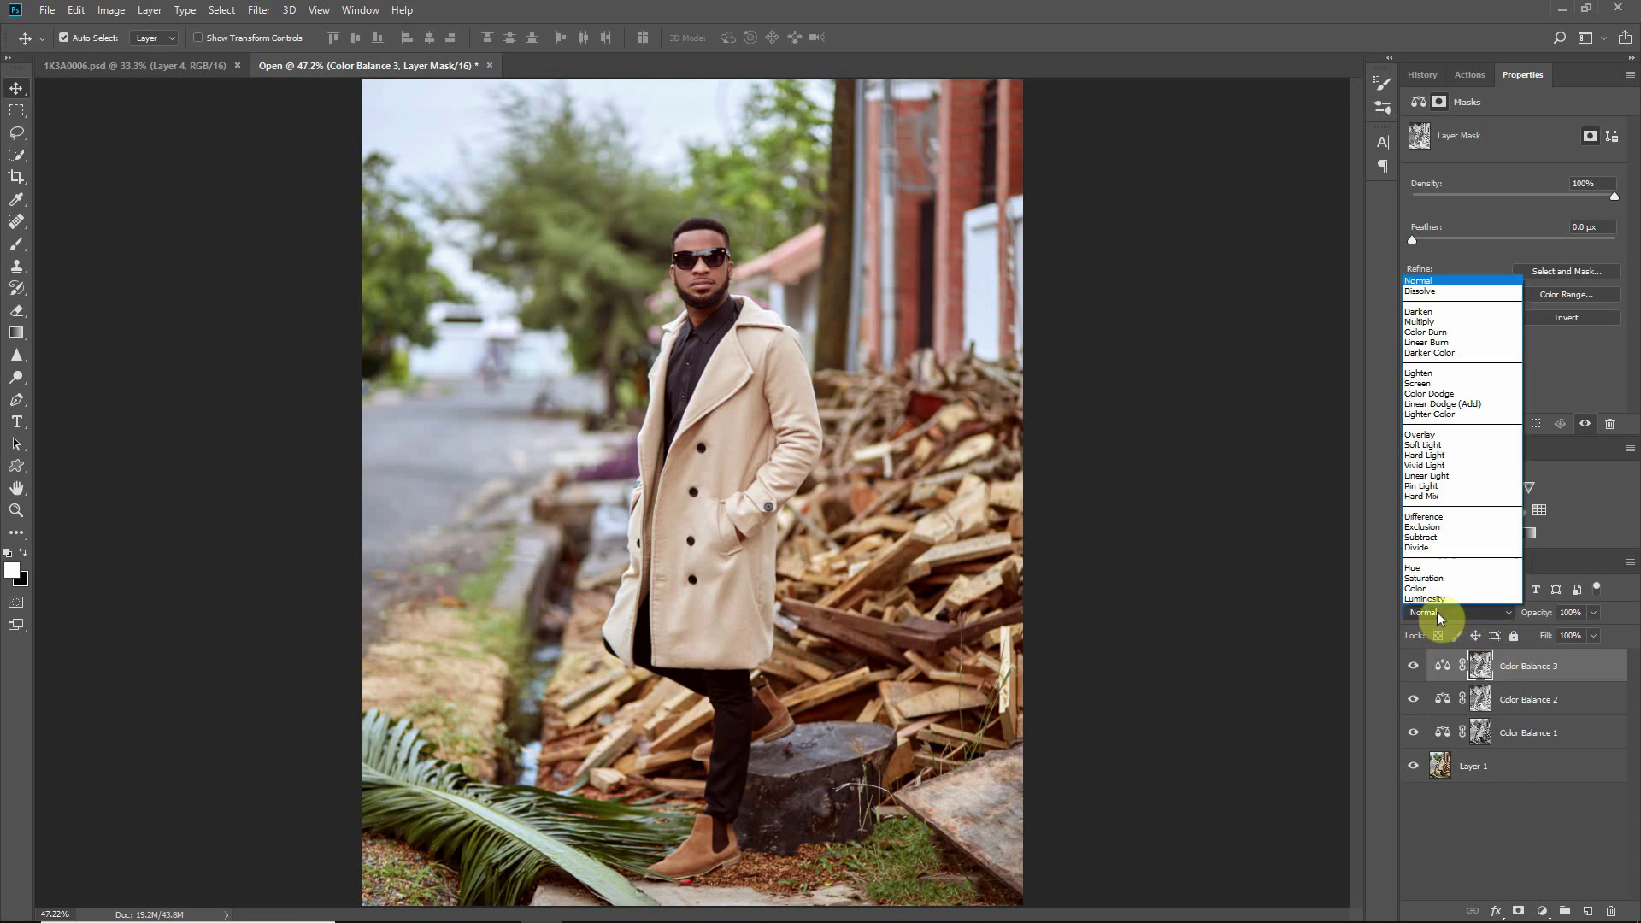
pyautogui.click(1437, 613)
pyautogui.click(1443, 613)
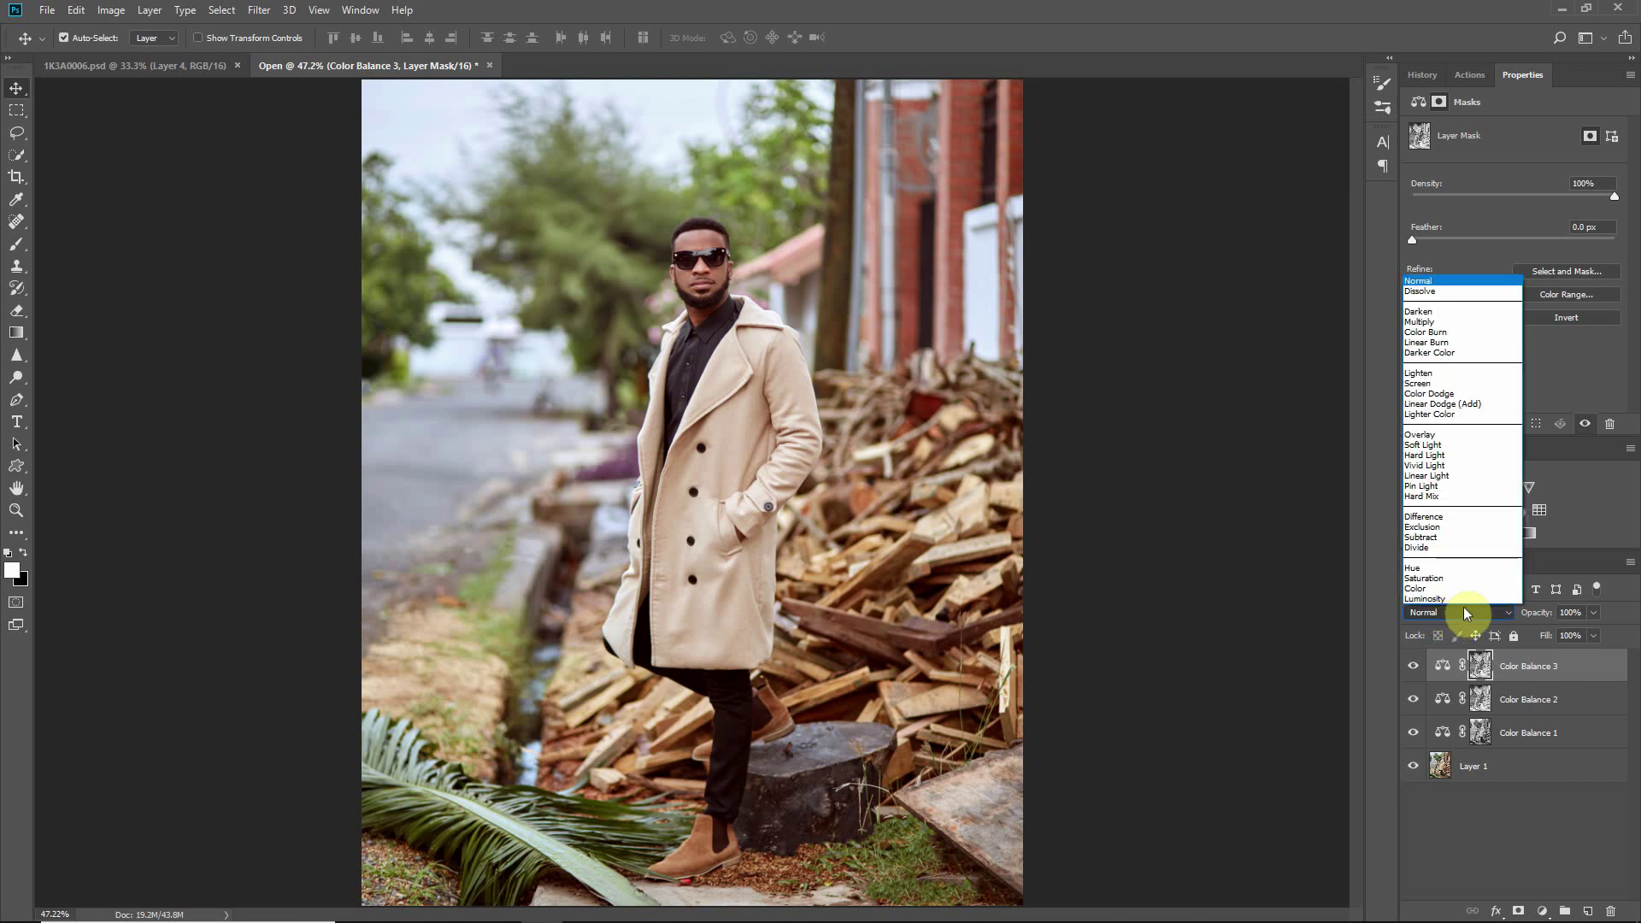
pyautogui.click(1440, 590)
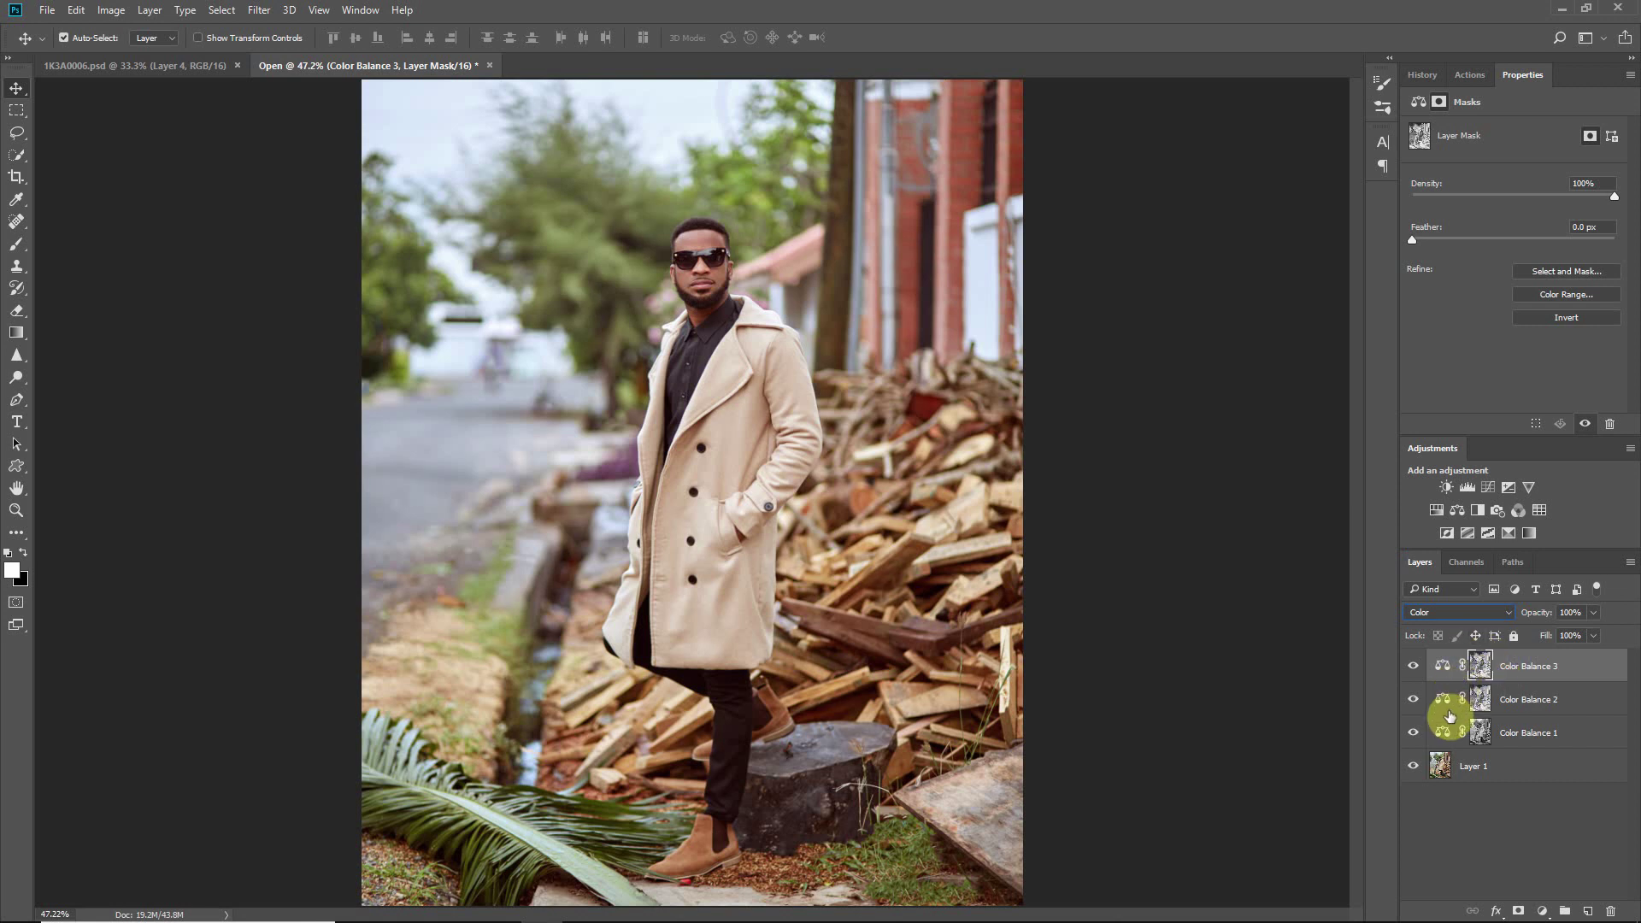
pyautogui.click(1445, 701)
pyautogui.click(1464, 612)
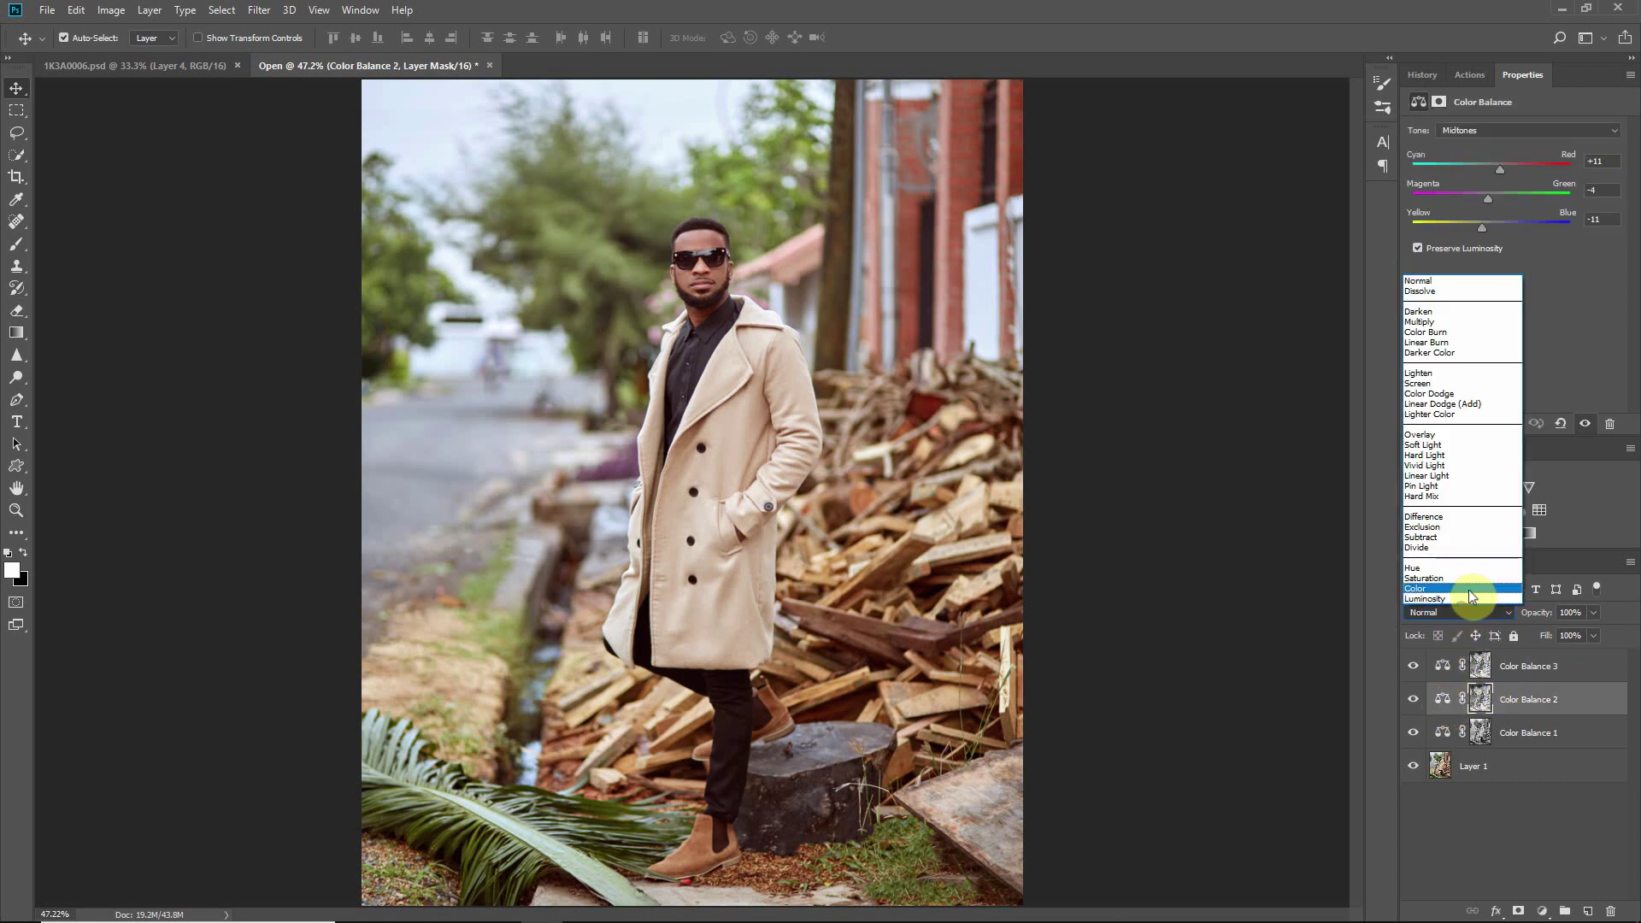
pyautogui.click(1453, 588)
pyautogui.click(1448, 732)
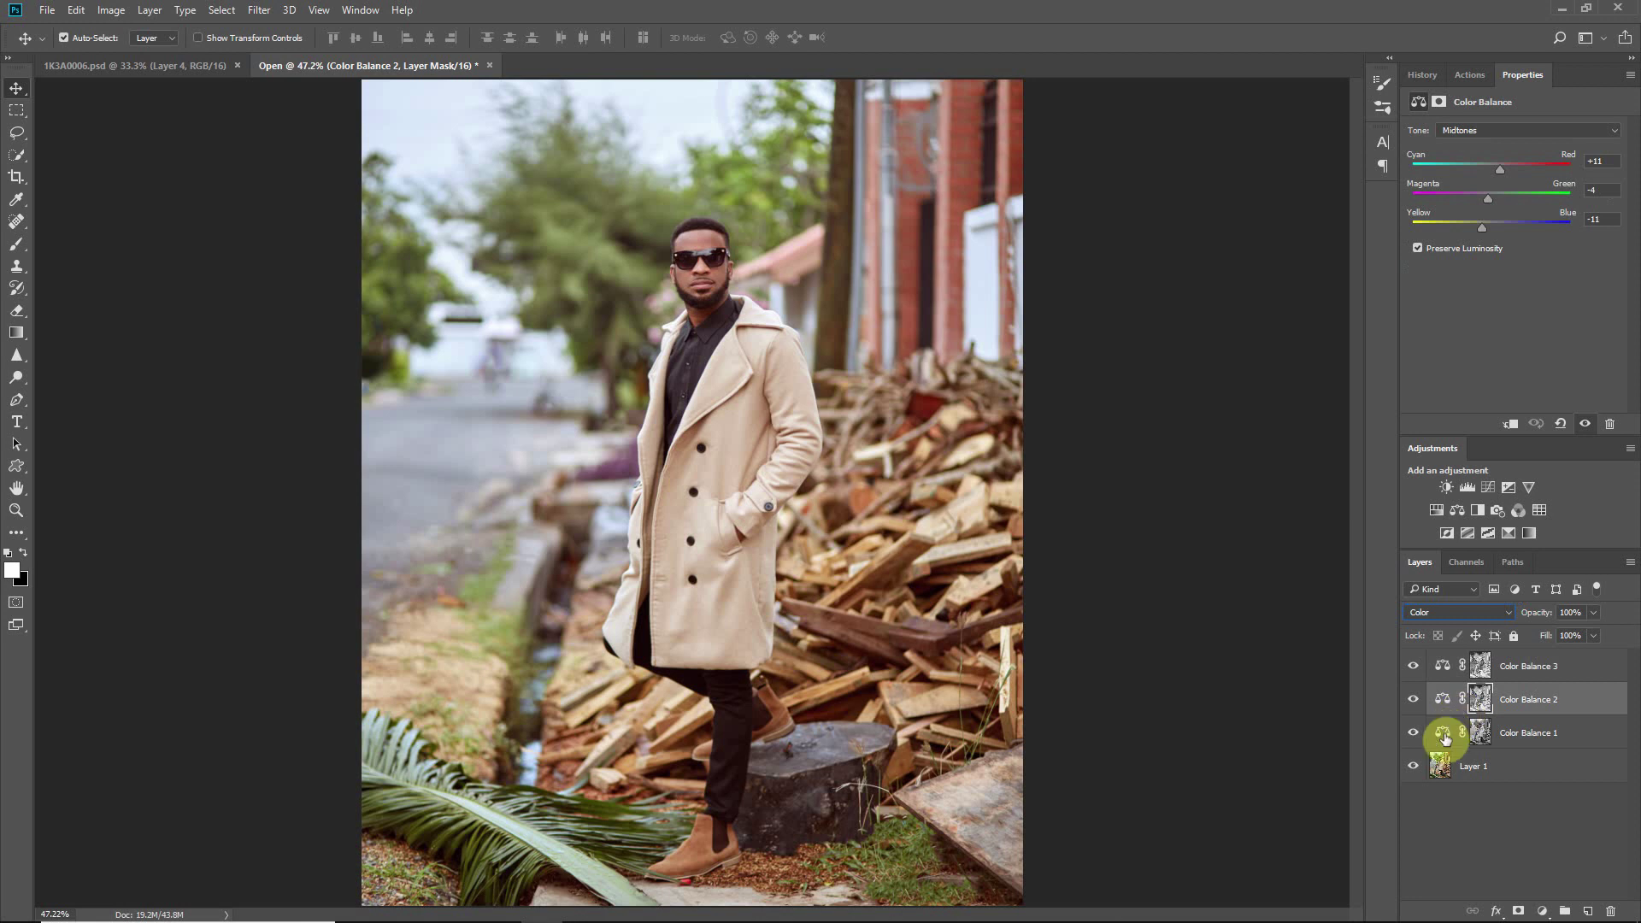
pyautogui.click(1458, 610)
pyautogui.click(1453, 589)
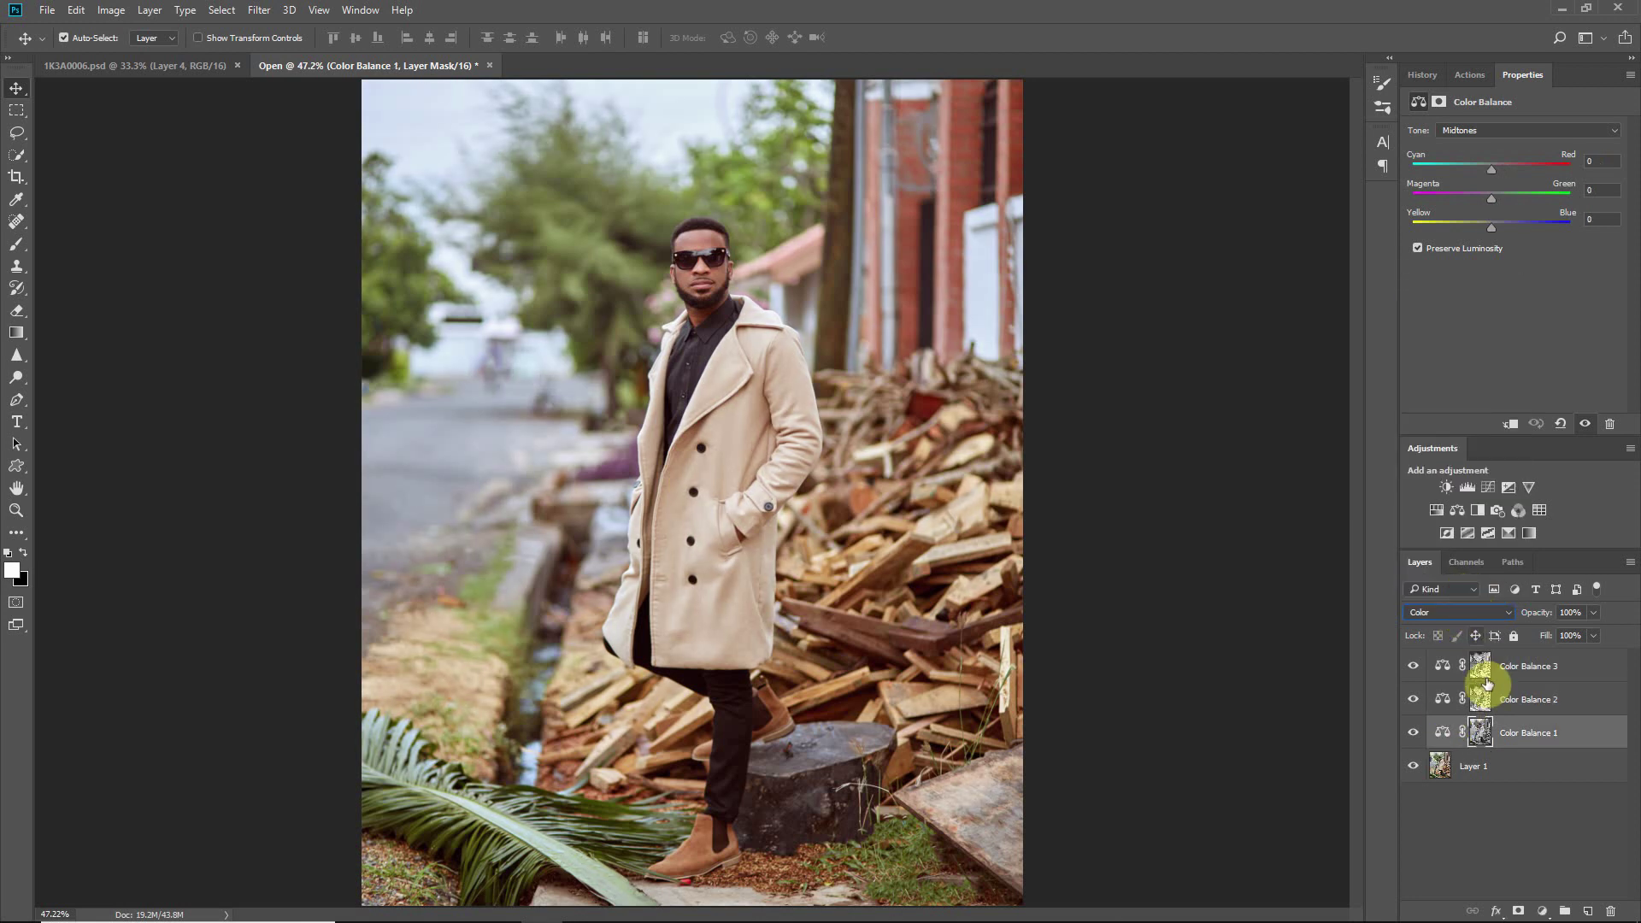
# Step: Compare the photo with and without Color Balance 3, in full view and magnified to 200% around the face and coat
pyautogui.click(1513, 667)
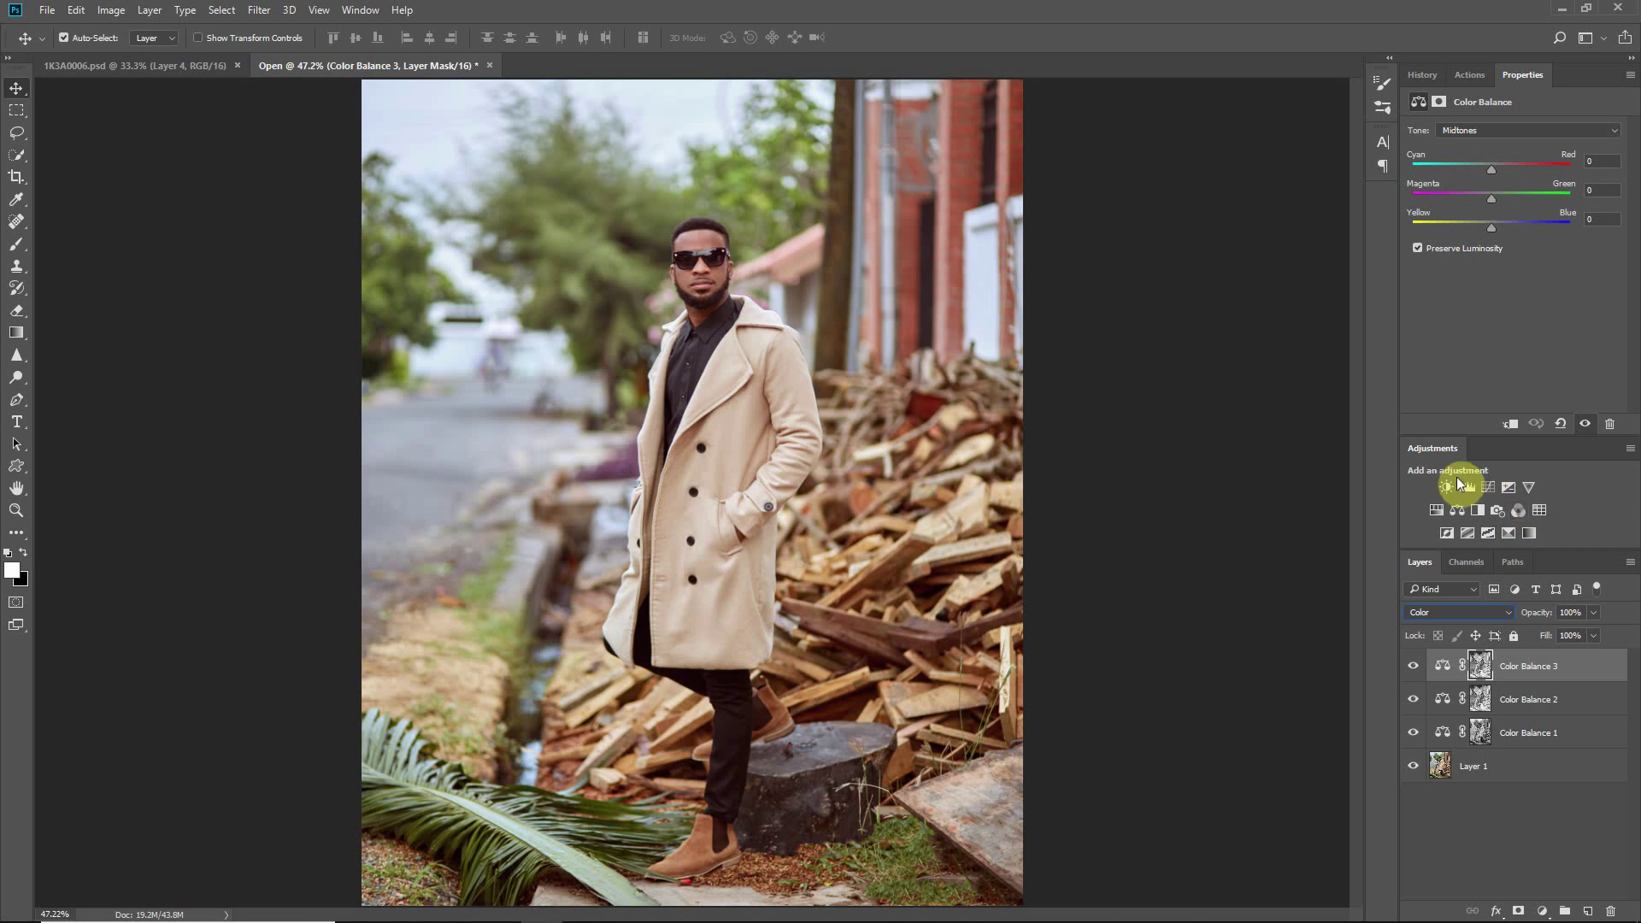
pyautogui.click(1578, 671)
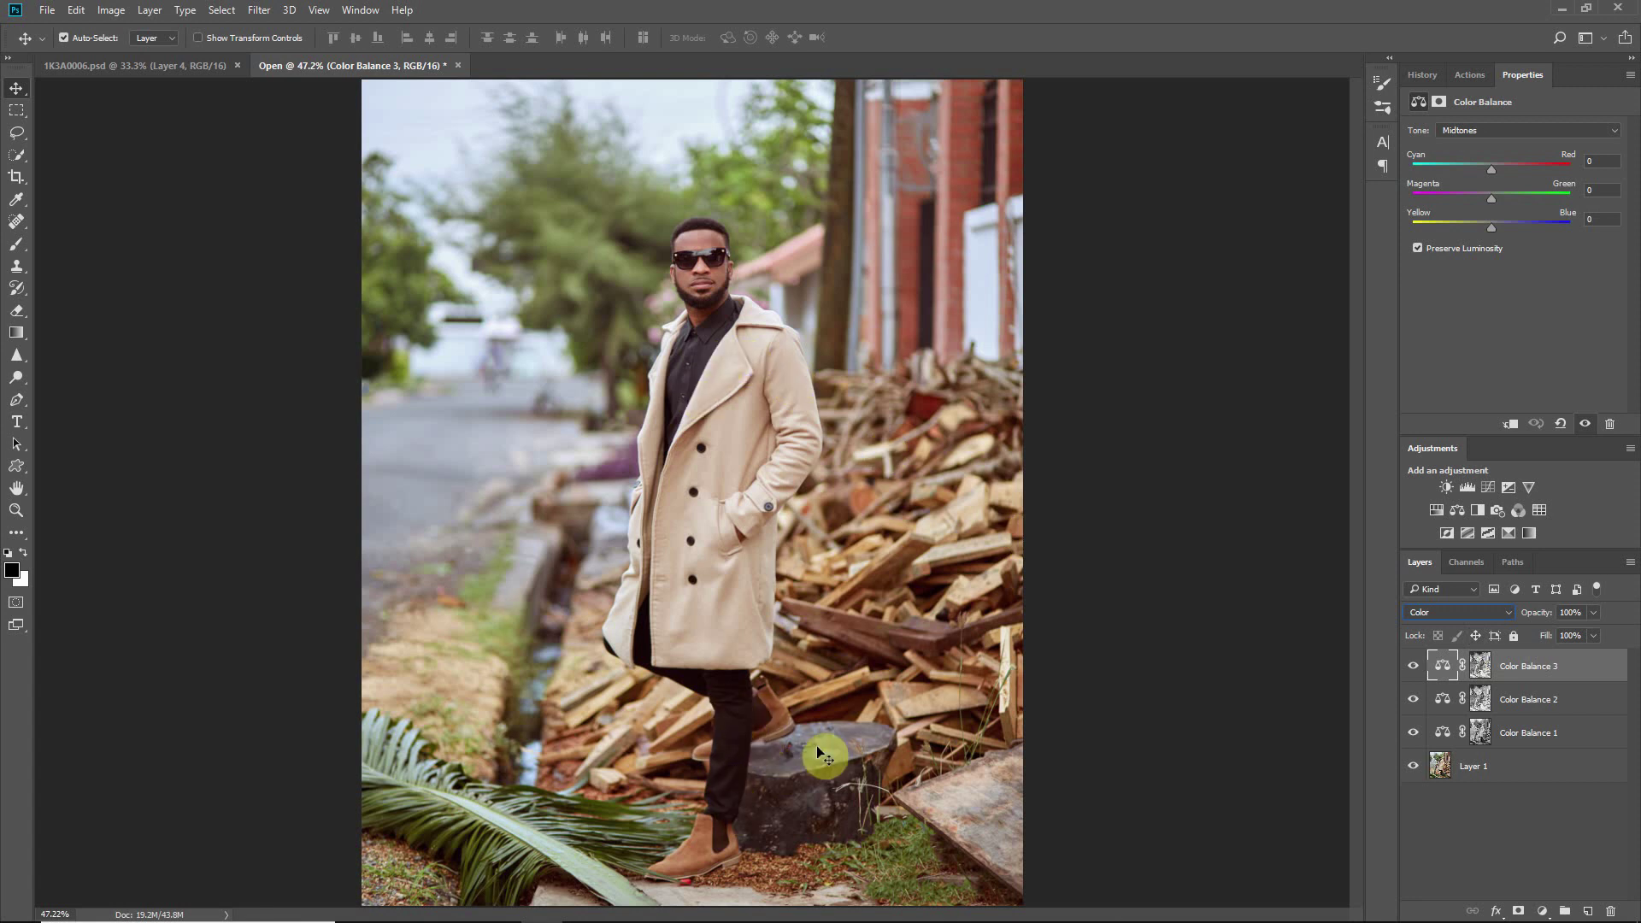
pyautogui.click(1414, 670)
pyautogui.click(1414, 670)
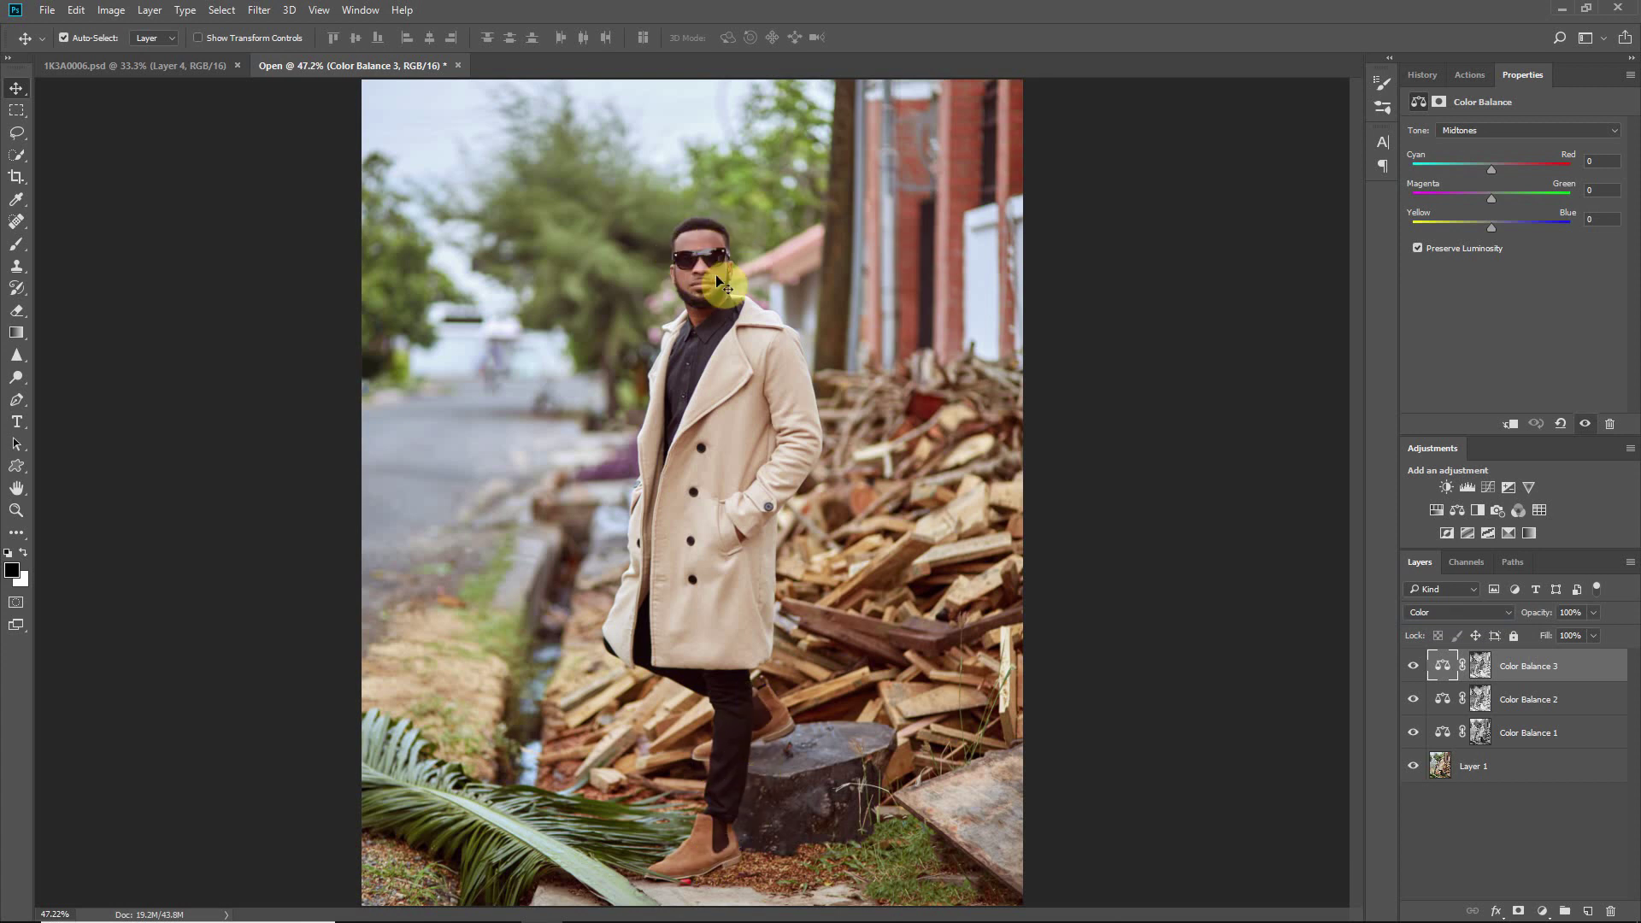
pyautogui.hotkey('ctrl', '+')
pyautogui.hotkey('ctrl', '+')
pyautogui.hotkey('ctrl', '+')
pyautogui.hotkey('ctrl', '+')
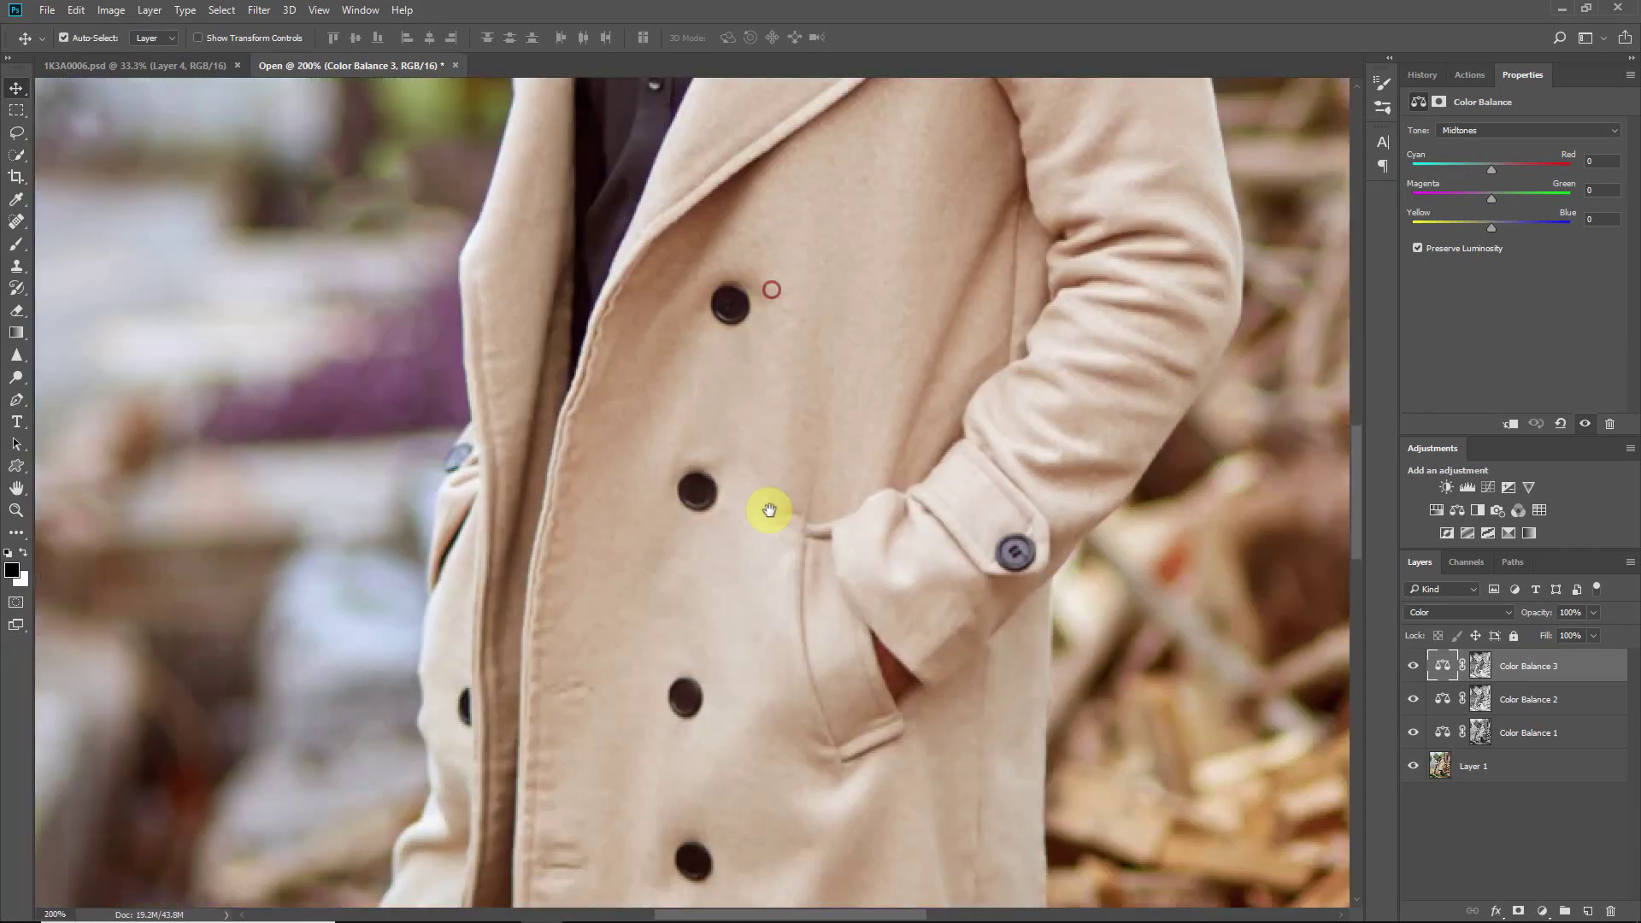
pyautogui.scroll(5, 780, 466)
pyautogui.click(1414, 667)
pyautogui.click(1415, 668)
pyautogui.click(1415, 669)
pyautogui.click(1415, 668)
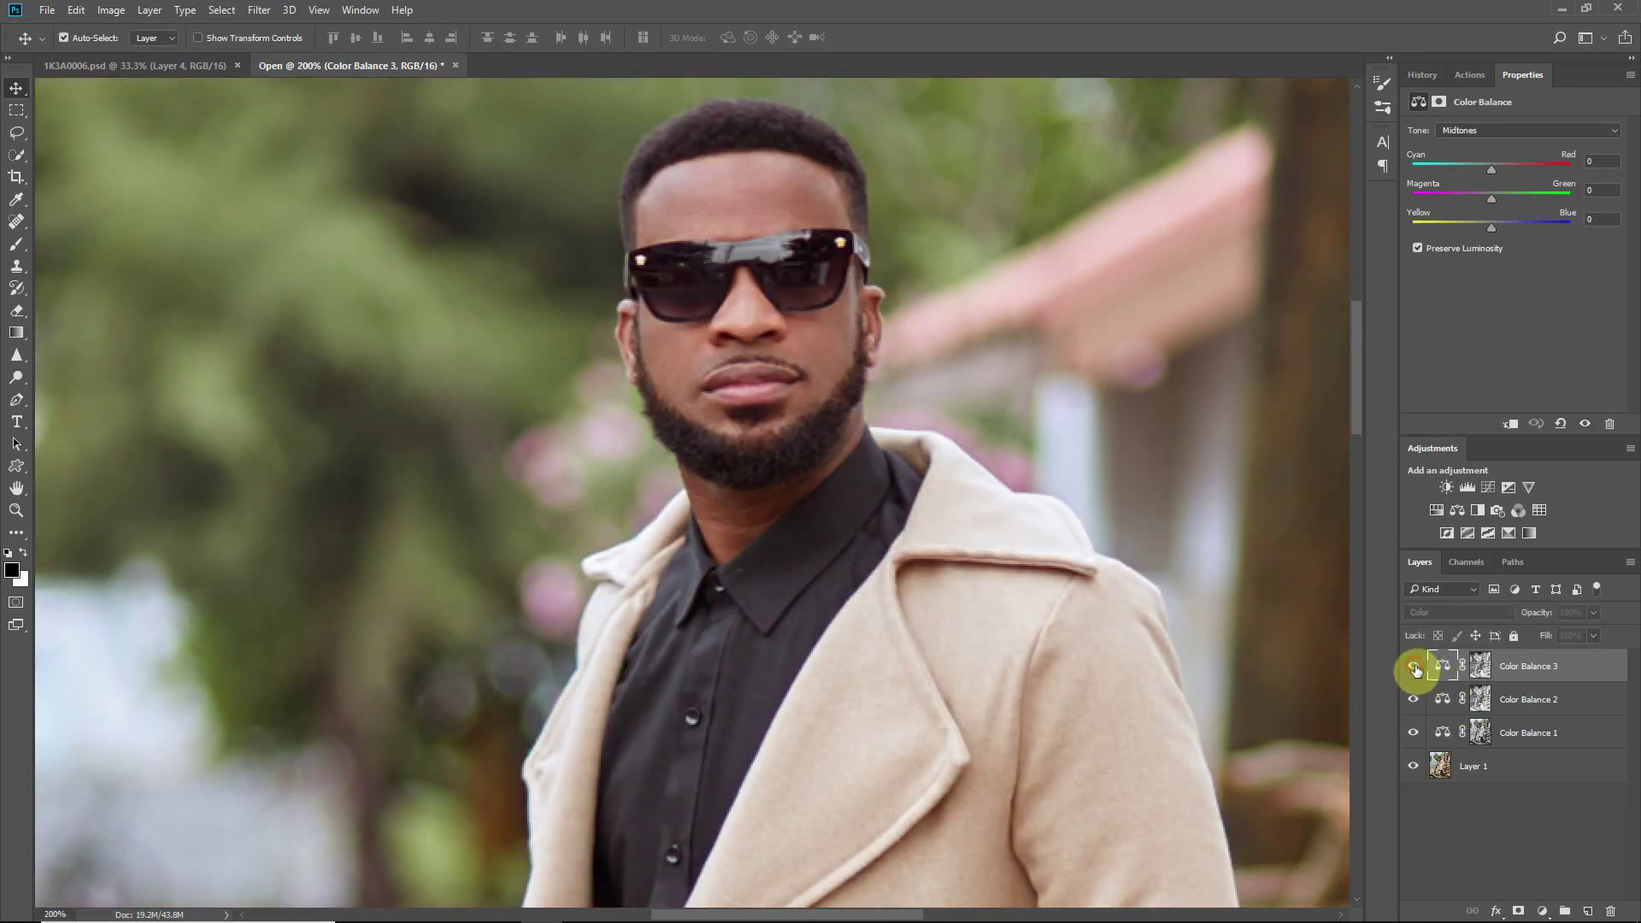
pyautogui.hotkey('ctrl', '0')
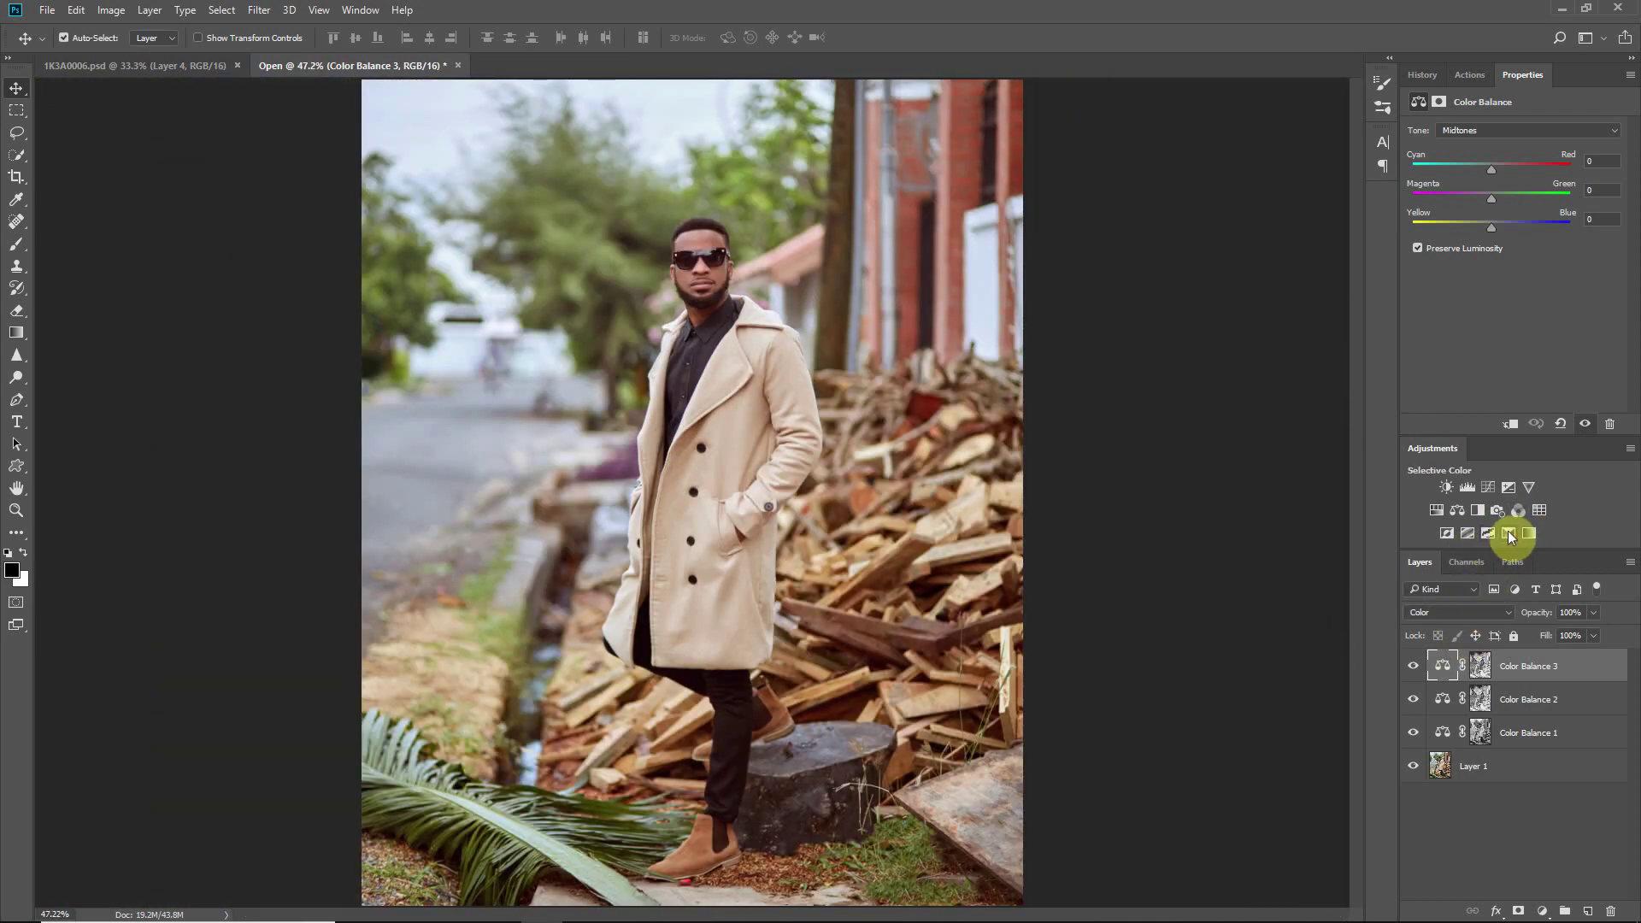
# Step: Add a Selective Color adjustment and set its Blacks to Cyan +4, Magenta +4 and Yellow -10
pyautogui.click(1510, 534)
pyautogui.click(1486, 148)
pyautogui.click(1490, 162)
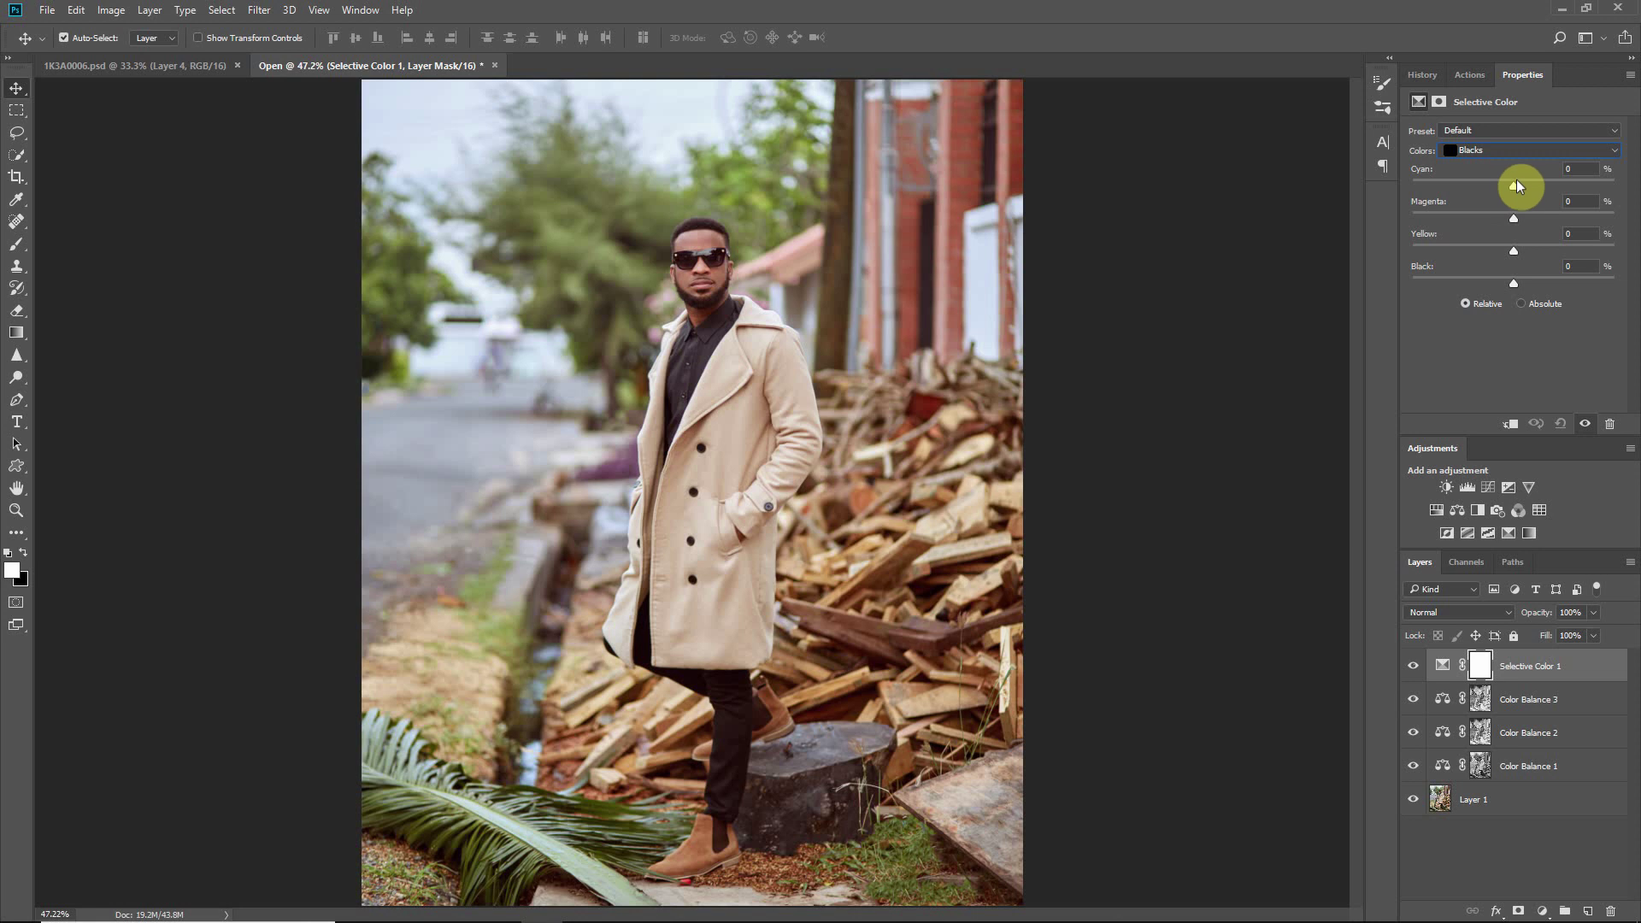
pyautogui.moveTo(1513, 250); pyautogui.dragTo(1509, 252)
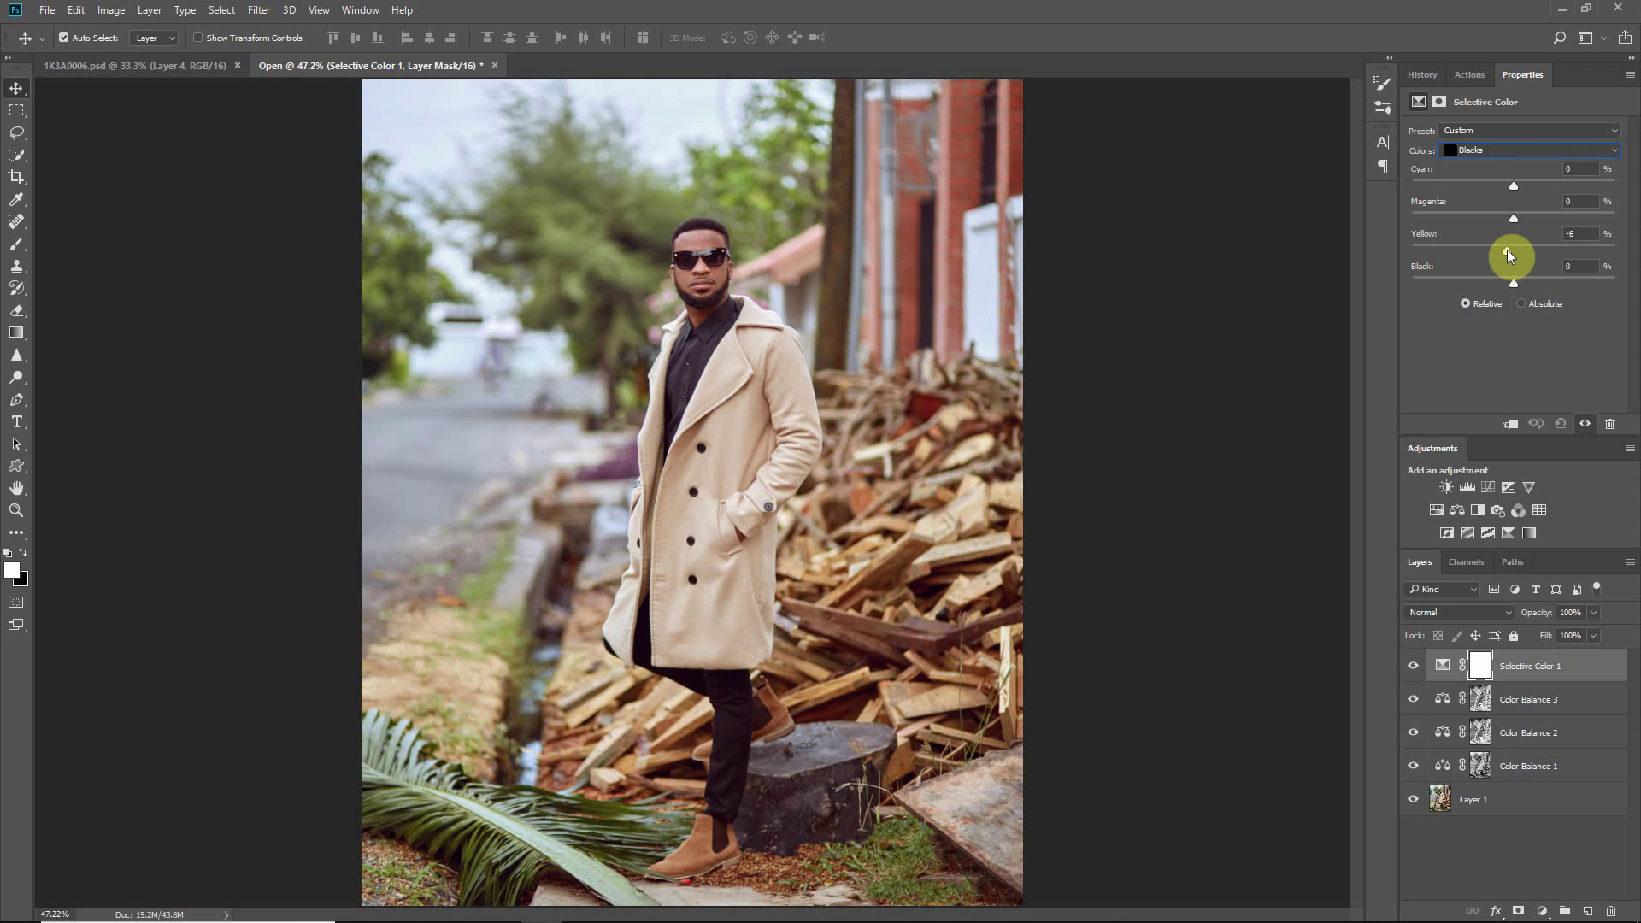
pyautogui.moveTo(1505, 252); pyautogui.dragTo(1514, 220)
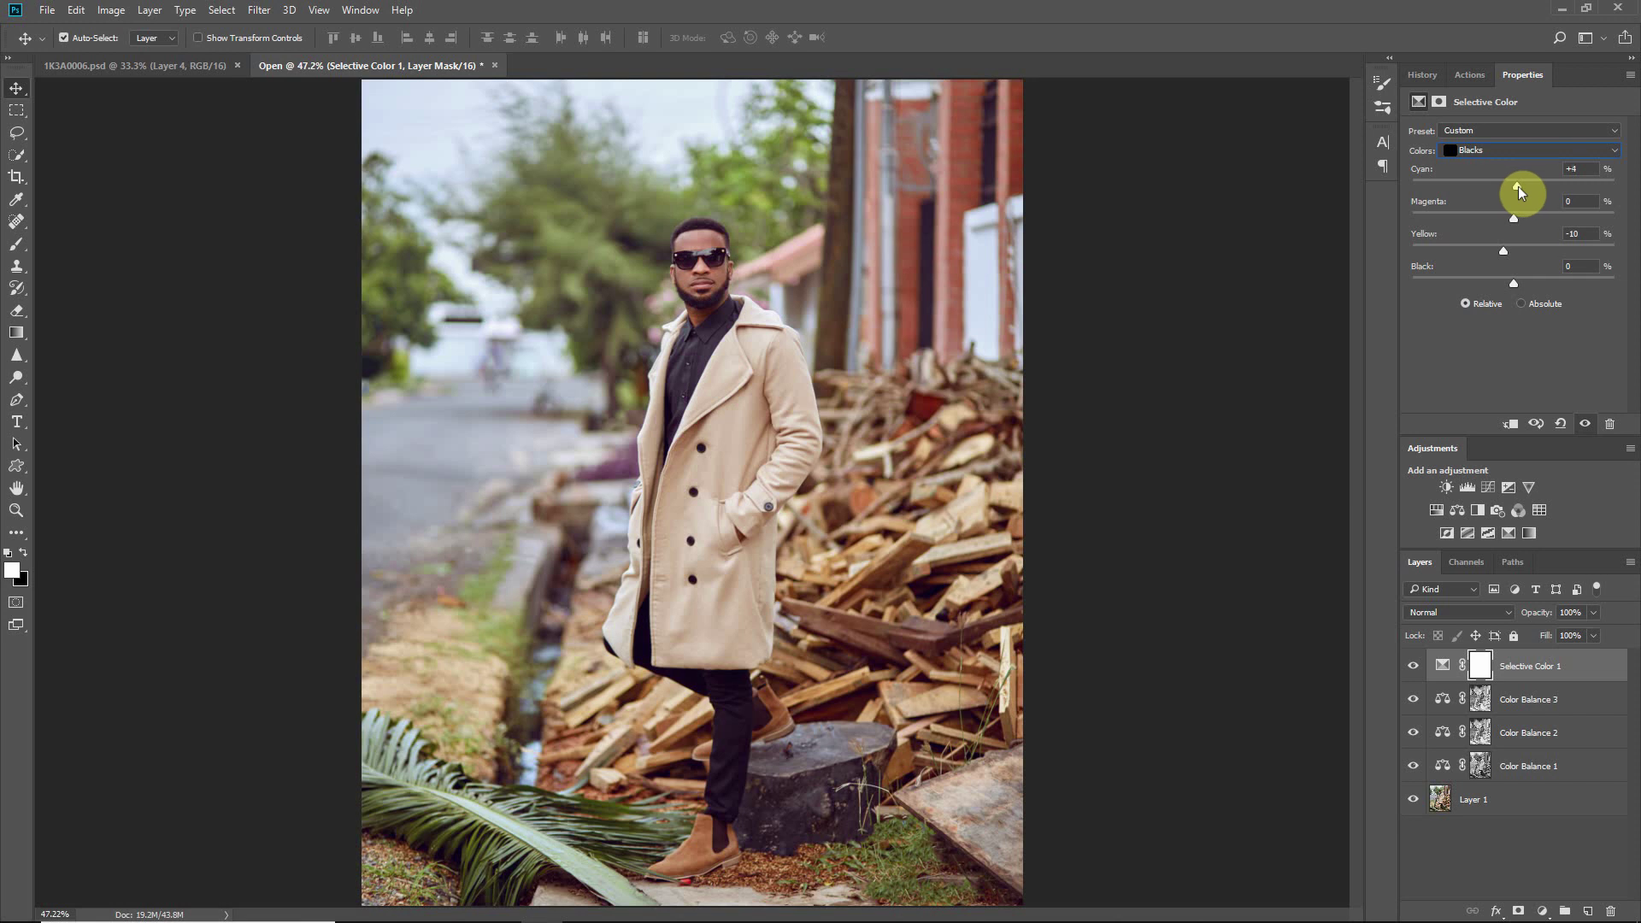
pyautogui.moveTo(1518, 186); pyautogui.dragTo(1516, 188)
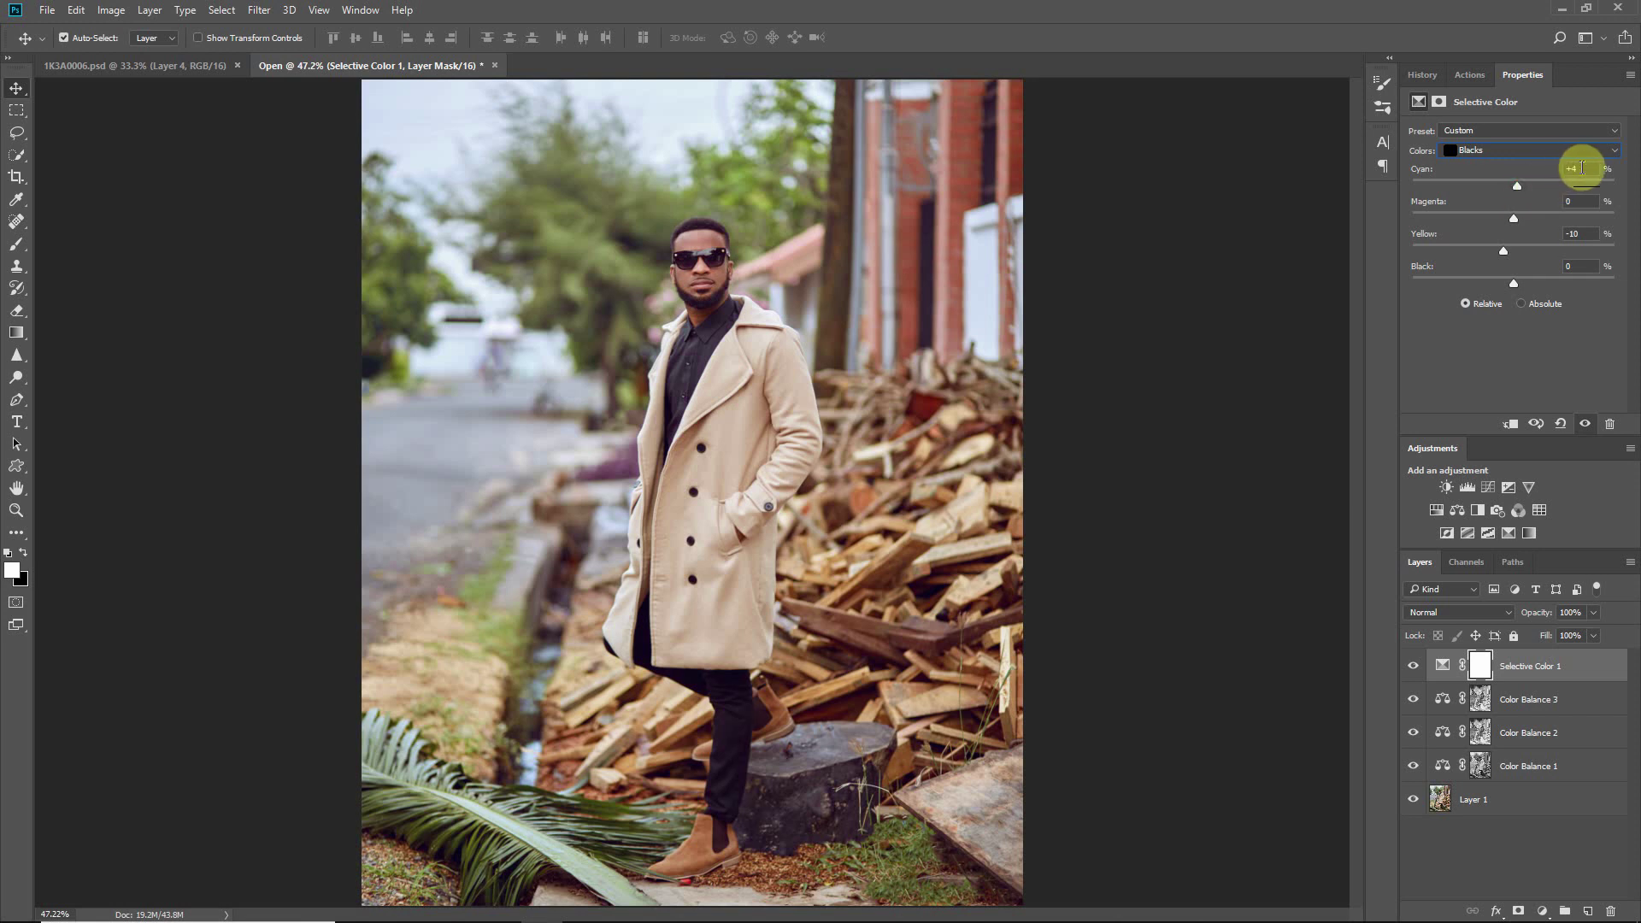
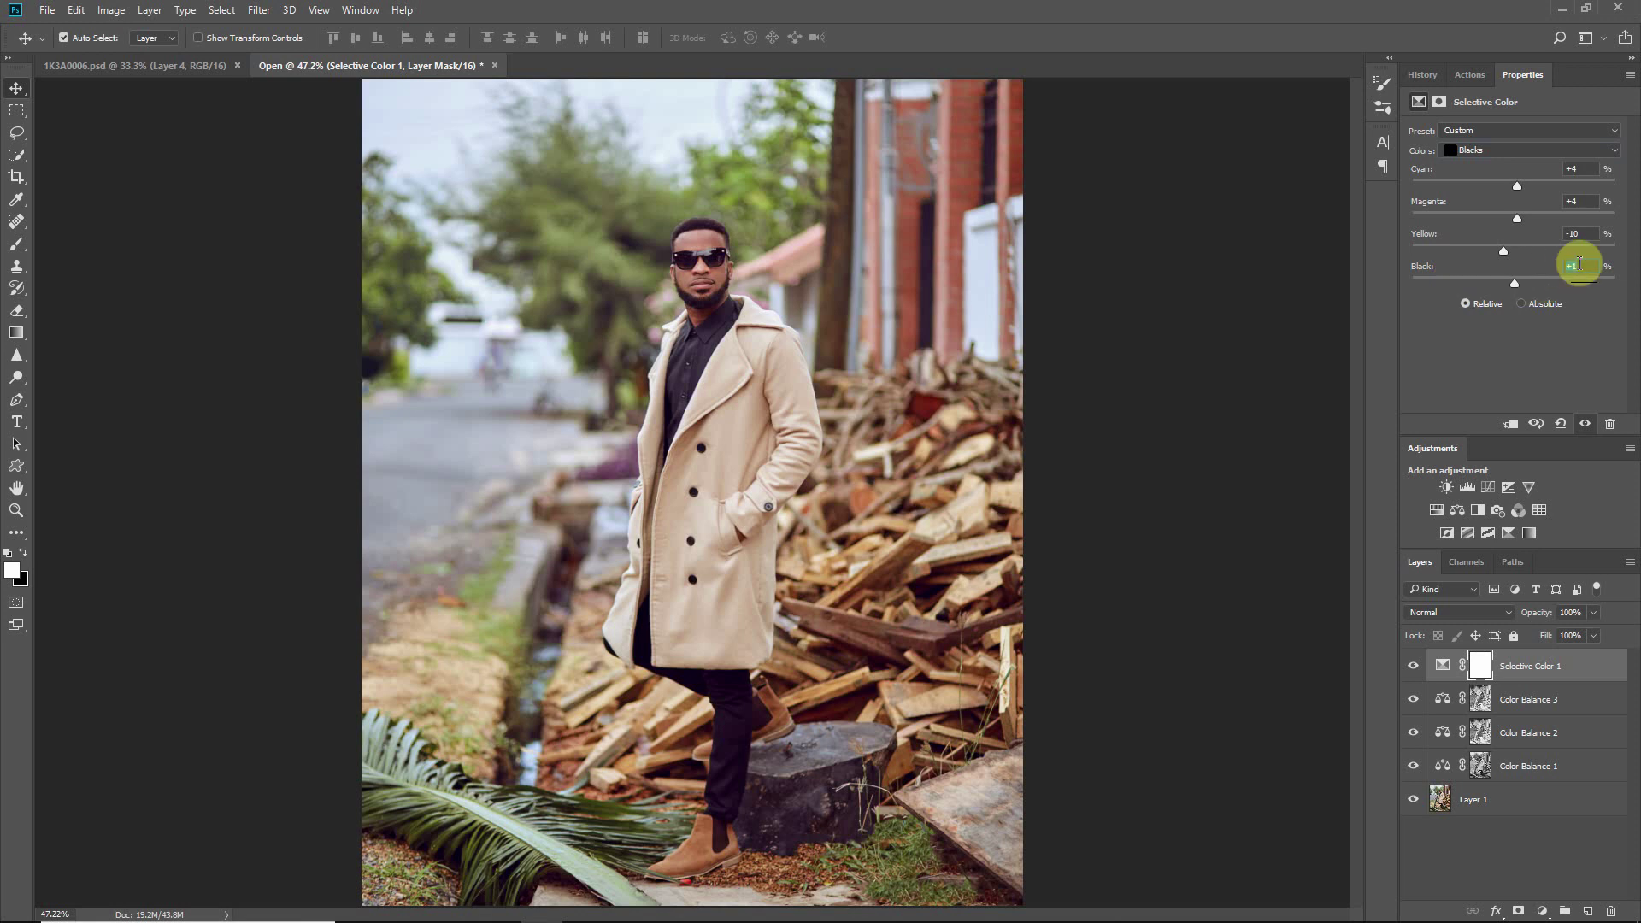
# Step: Set the Black amount of the Selective Color Blacks to 2 and compare the photo with and without the adjustment
pyautogui.moveTo(1415, 267); pyautogui.dragTo(1429, 269)
pyautogui.write('0')
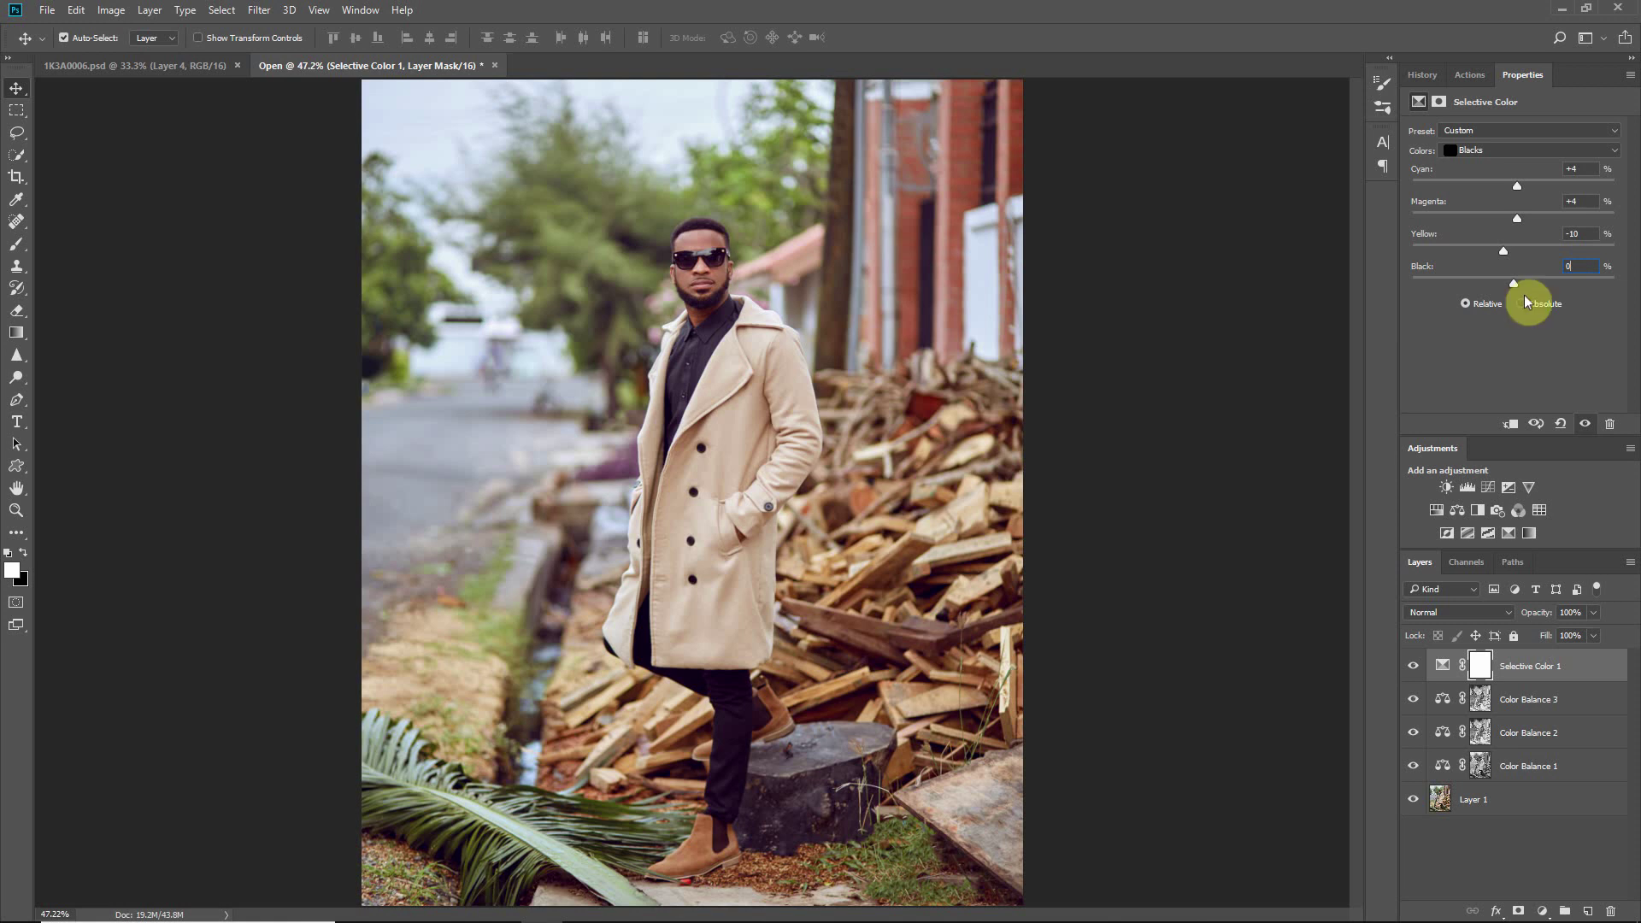
pyautogui.click(1577, 267)
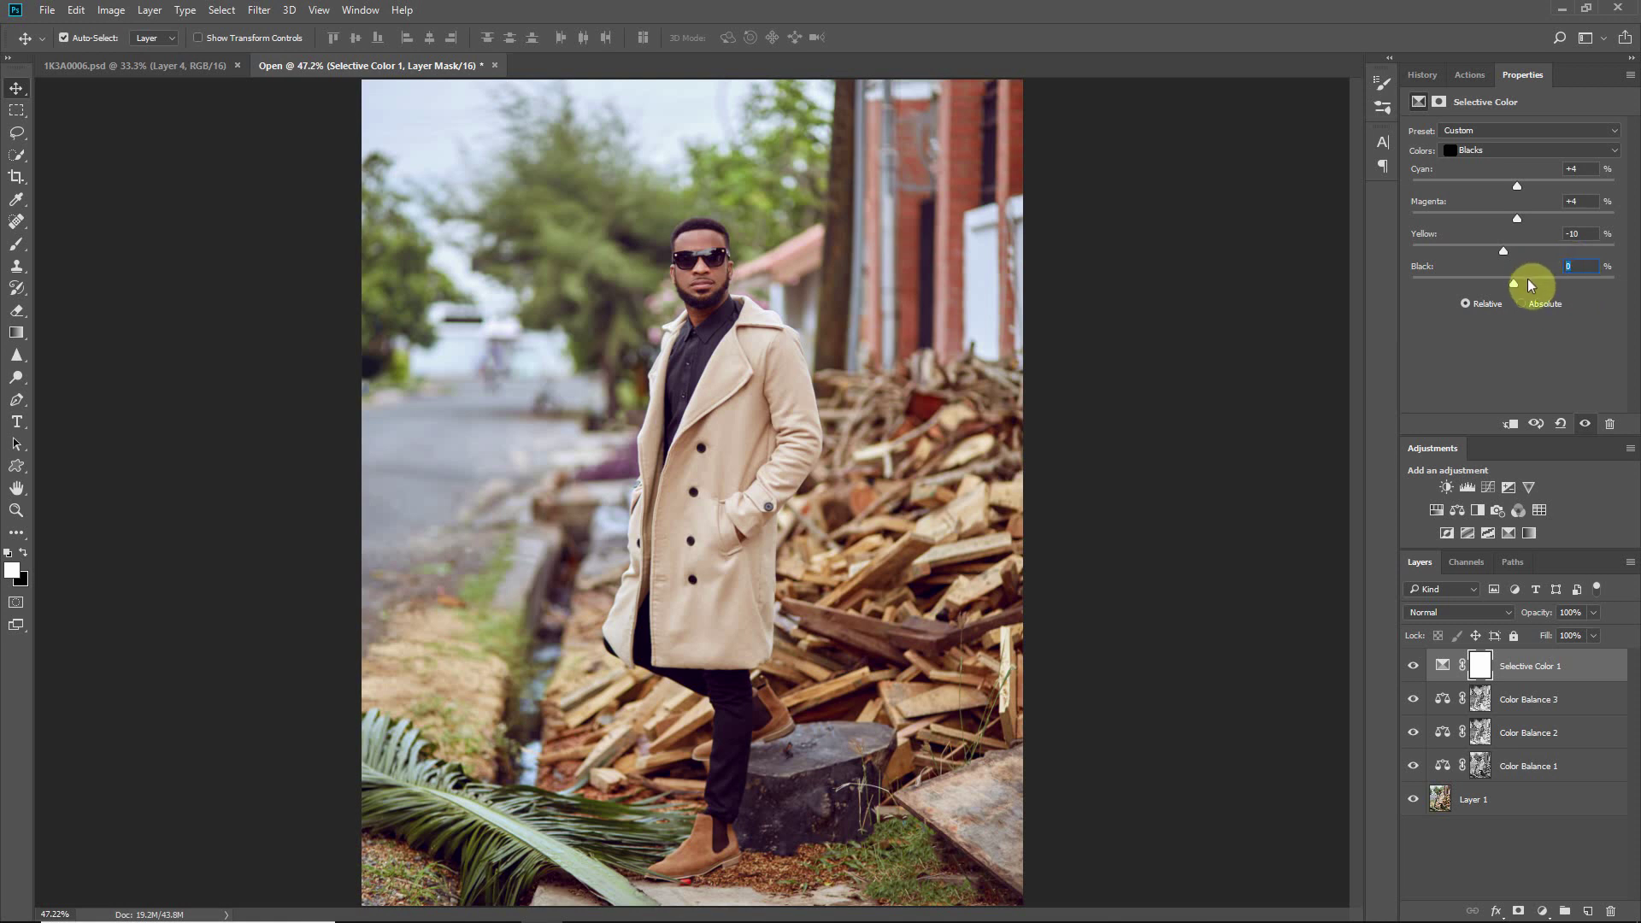
pyautogui.press('Return')
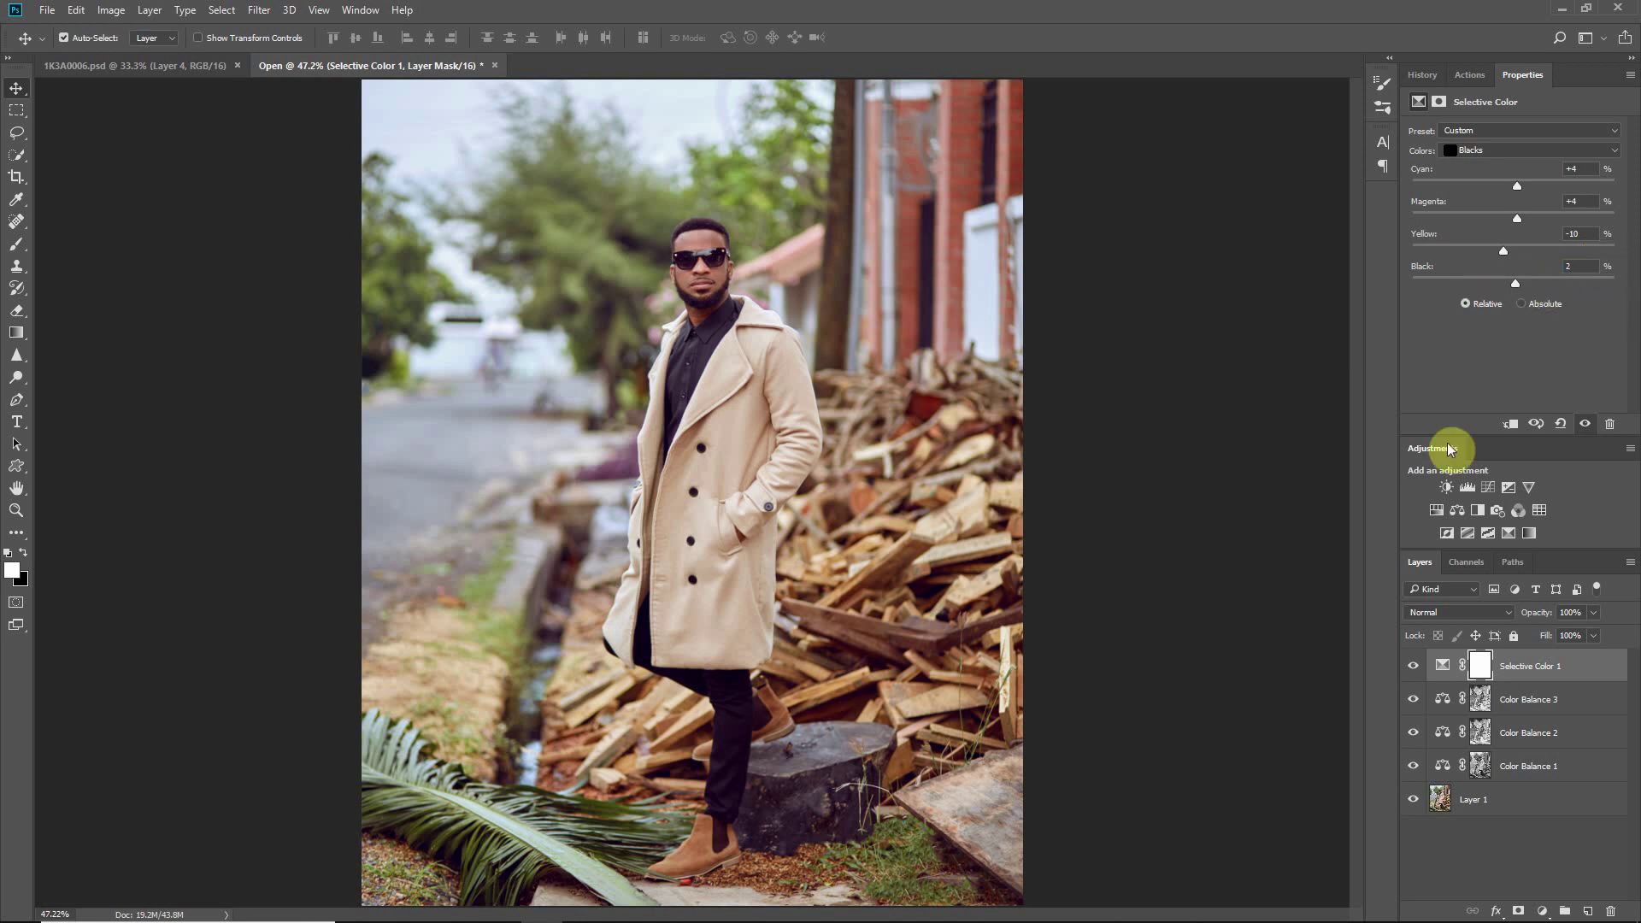
pyautogui.click(1414, 666)
pyautogui.click(1414, 666)
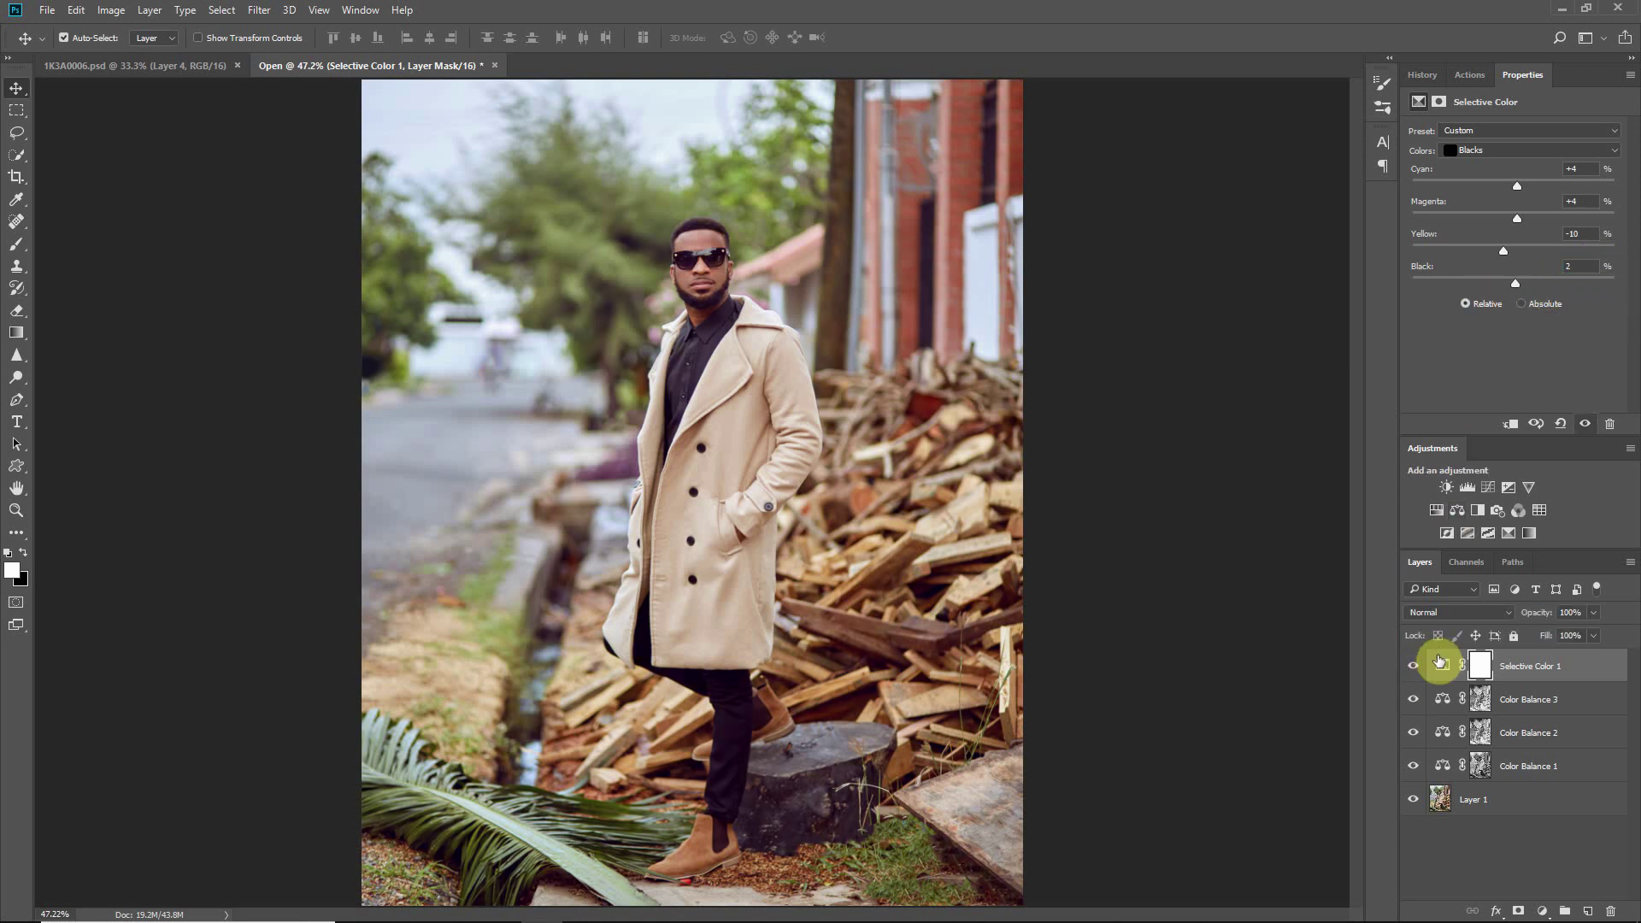
# Step: Inspect the Color Balance 3 mask, copy it onto Selective Color 1 in place of the white mask, and compare the effect
pyautogui.keyDown('alt'); pyautogui.click(1481, 701); pyautogui.keyUp('alt')
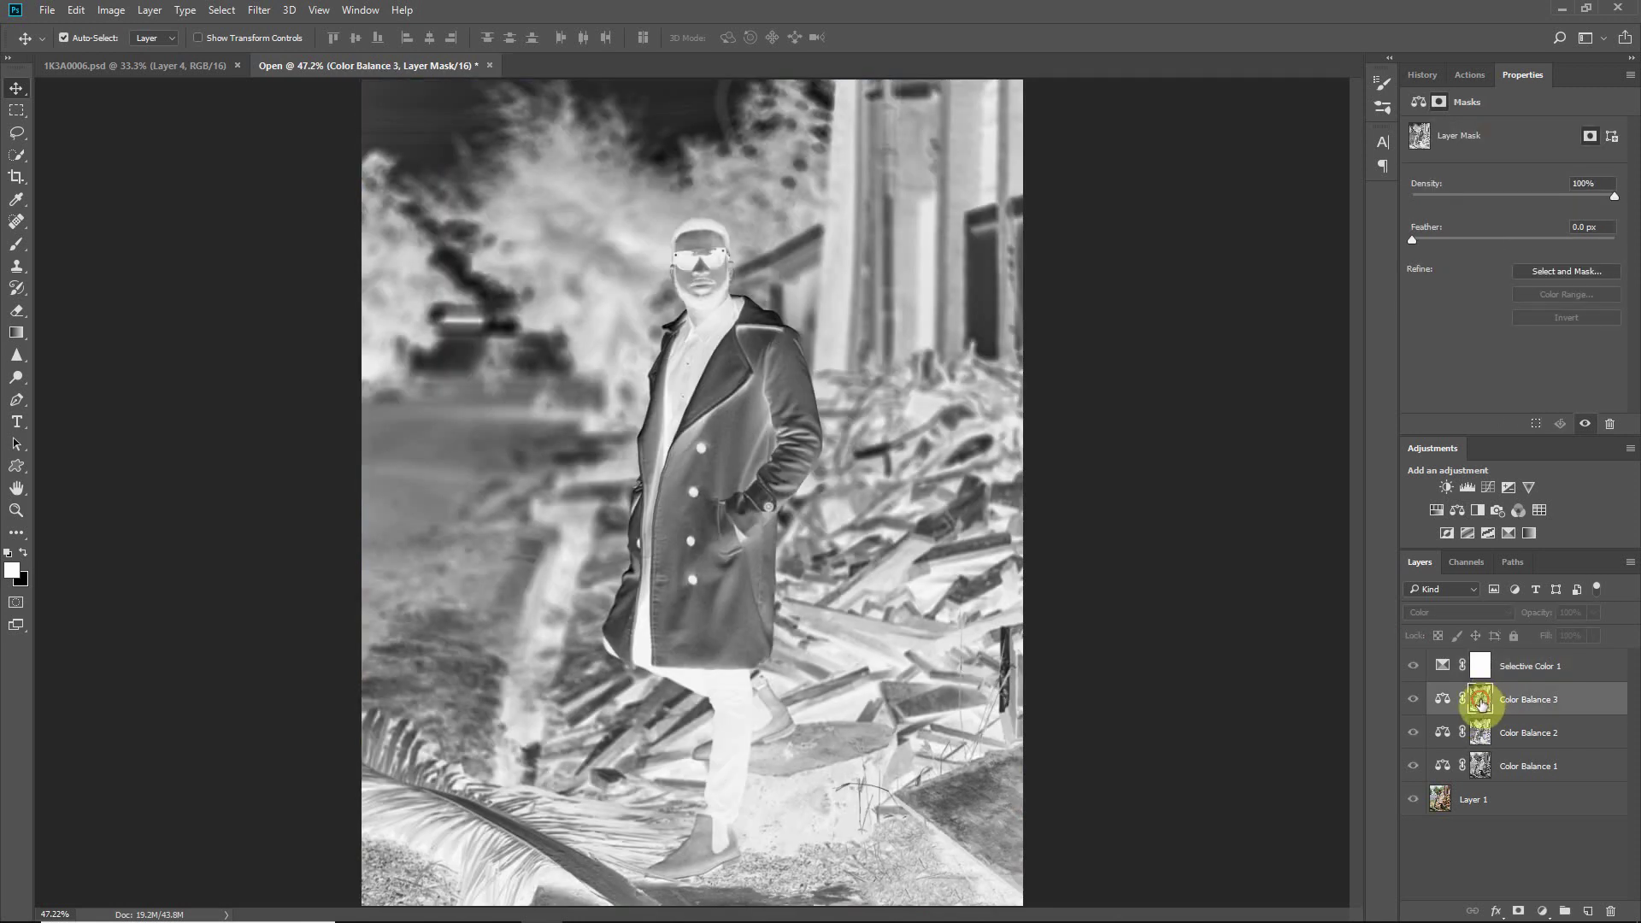
pyautogui.keyDown('alt'); pyautogui.click(1481, 702); pyautogui.keyUp('alt')
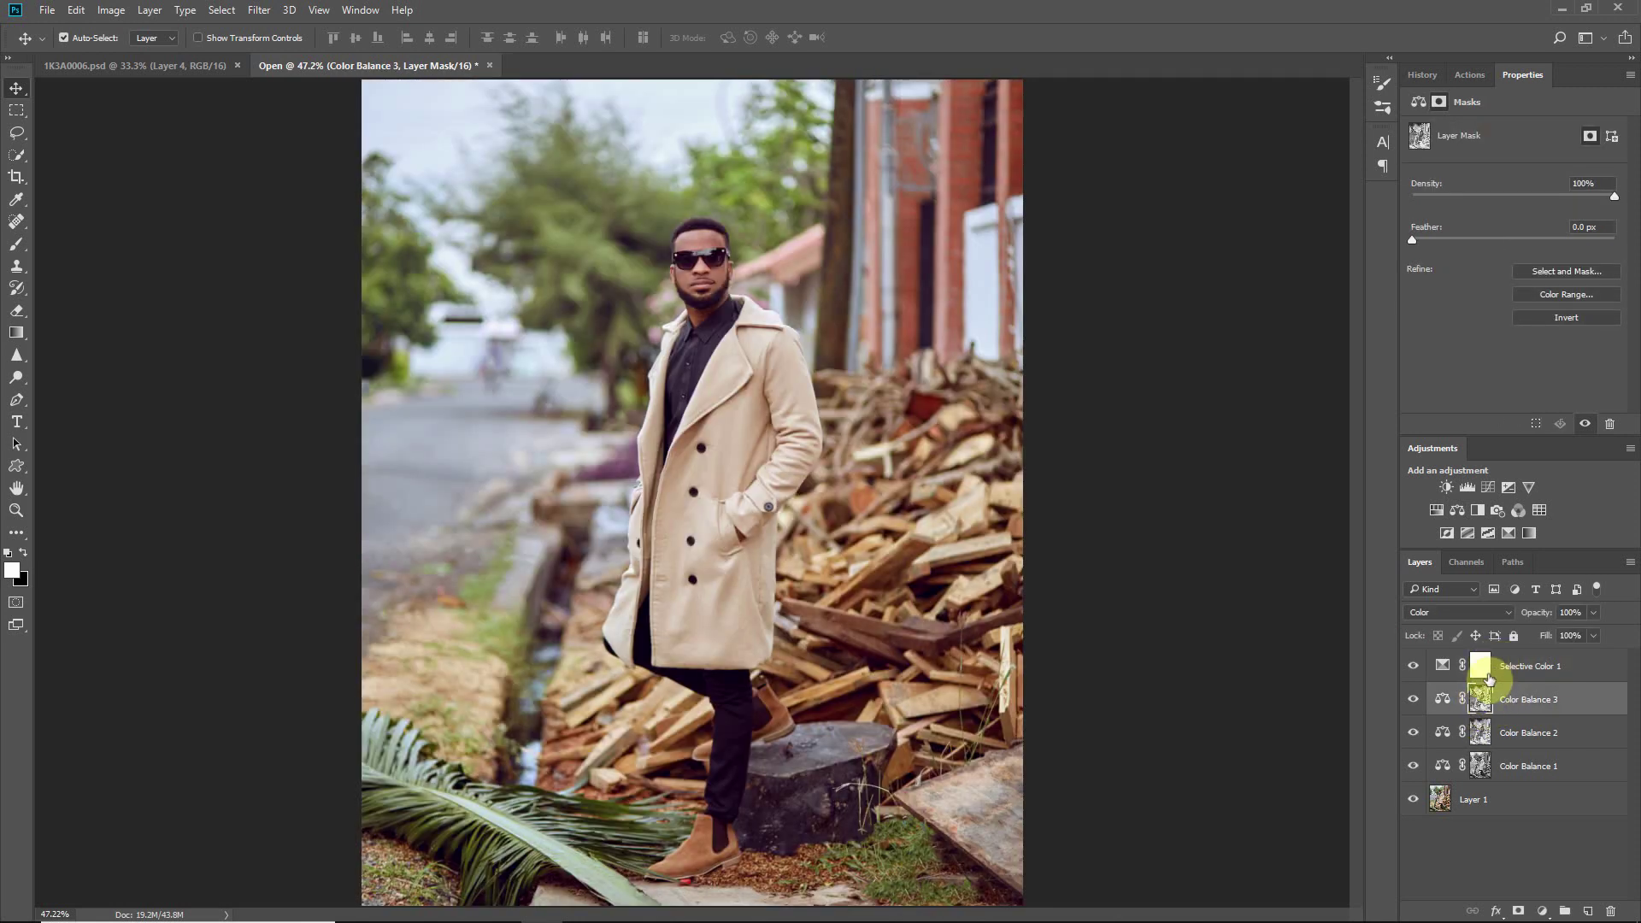
pyautogui.moveTo(1481, 694)
pyautogui.mouseDown()
pyautogui.moveTo(1513, 663)
pyautogui.moveTo(1470, 670)
pyautogui.mouseUp()
pyautogui.click(1413, 669)
pyautogui.click(1412, 668)
pyautogui.click(1412, 668)
pyautogui.click(1413, 668)
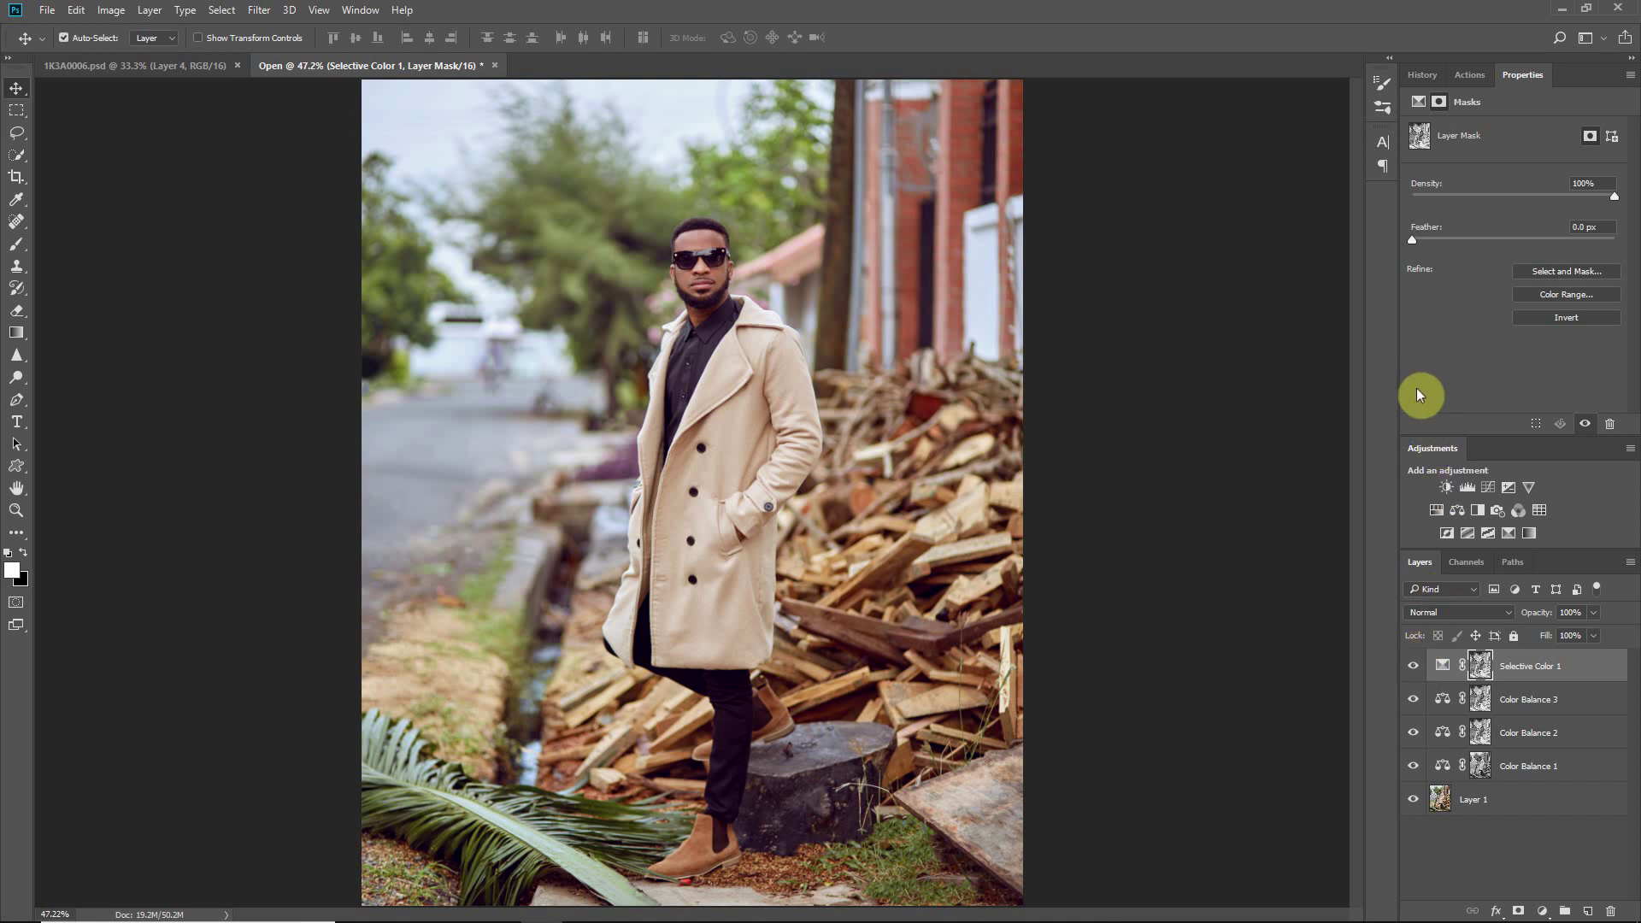
# Step: Add a Vibrance adjustment with Vibrance at +5 and compare the photo with and without it
pyautogui.click(1530, 487)
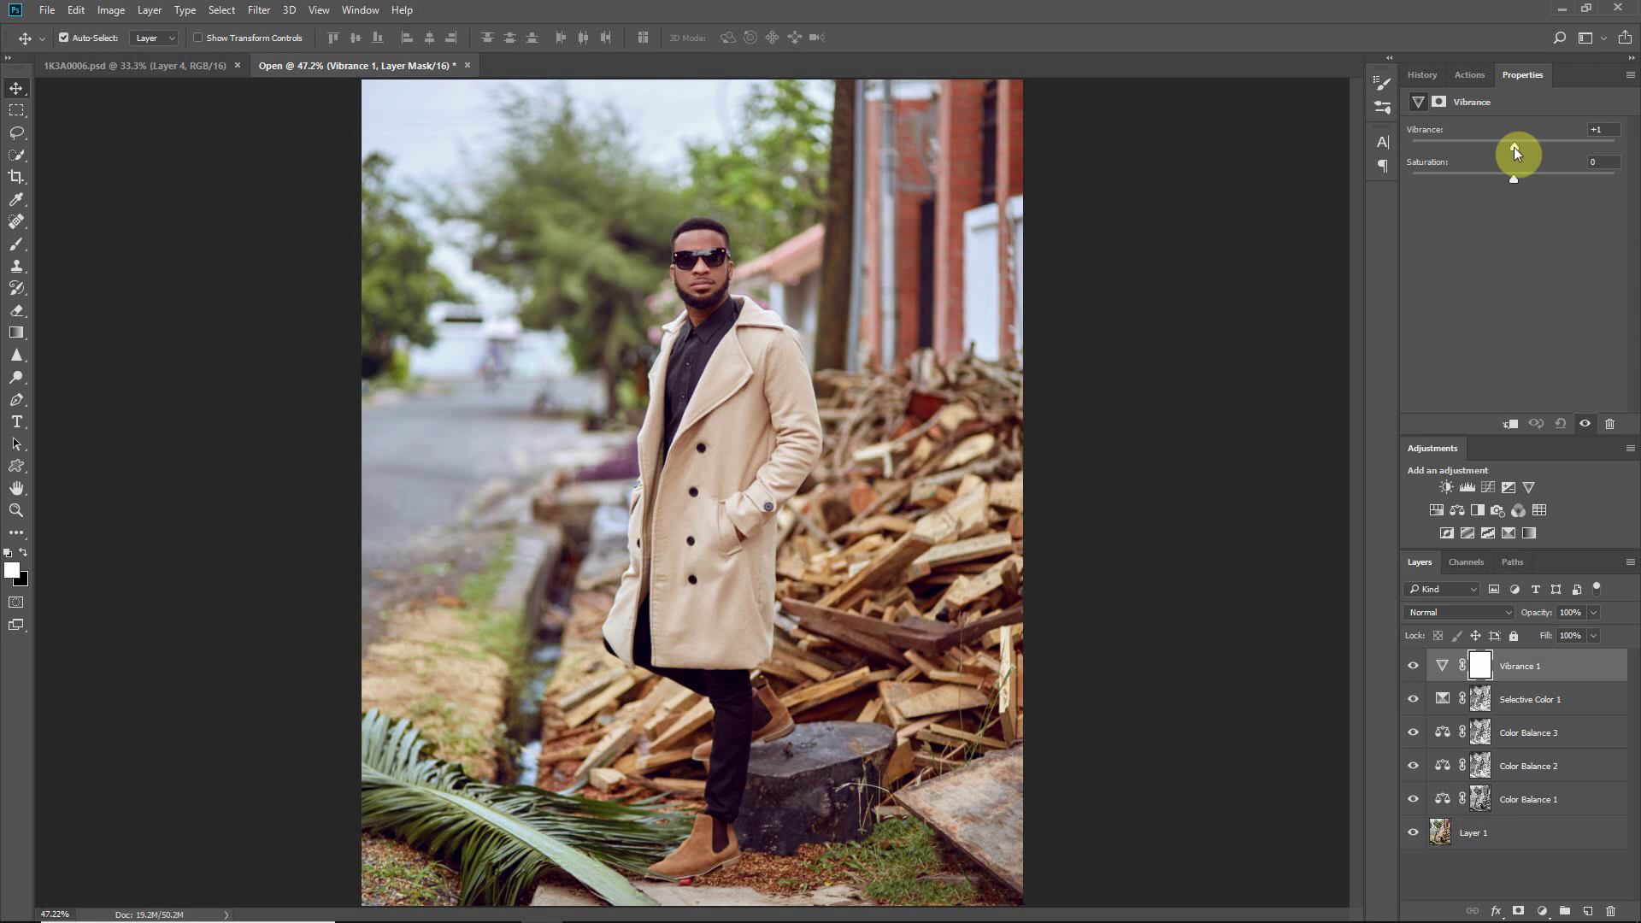
pyautogui.moveTo(1515, 147); pyautogui.dragTo(1515, 146)
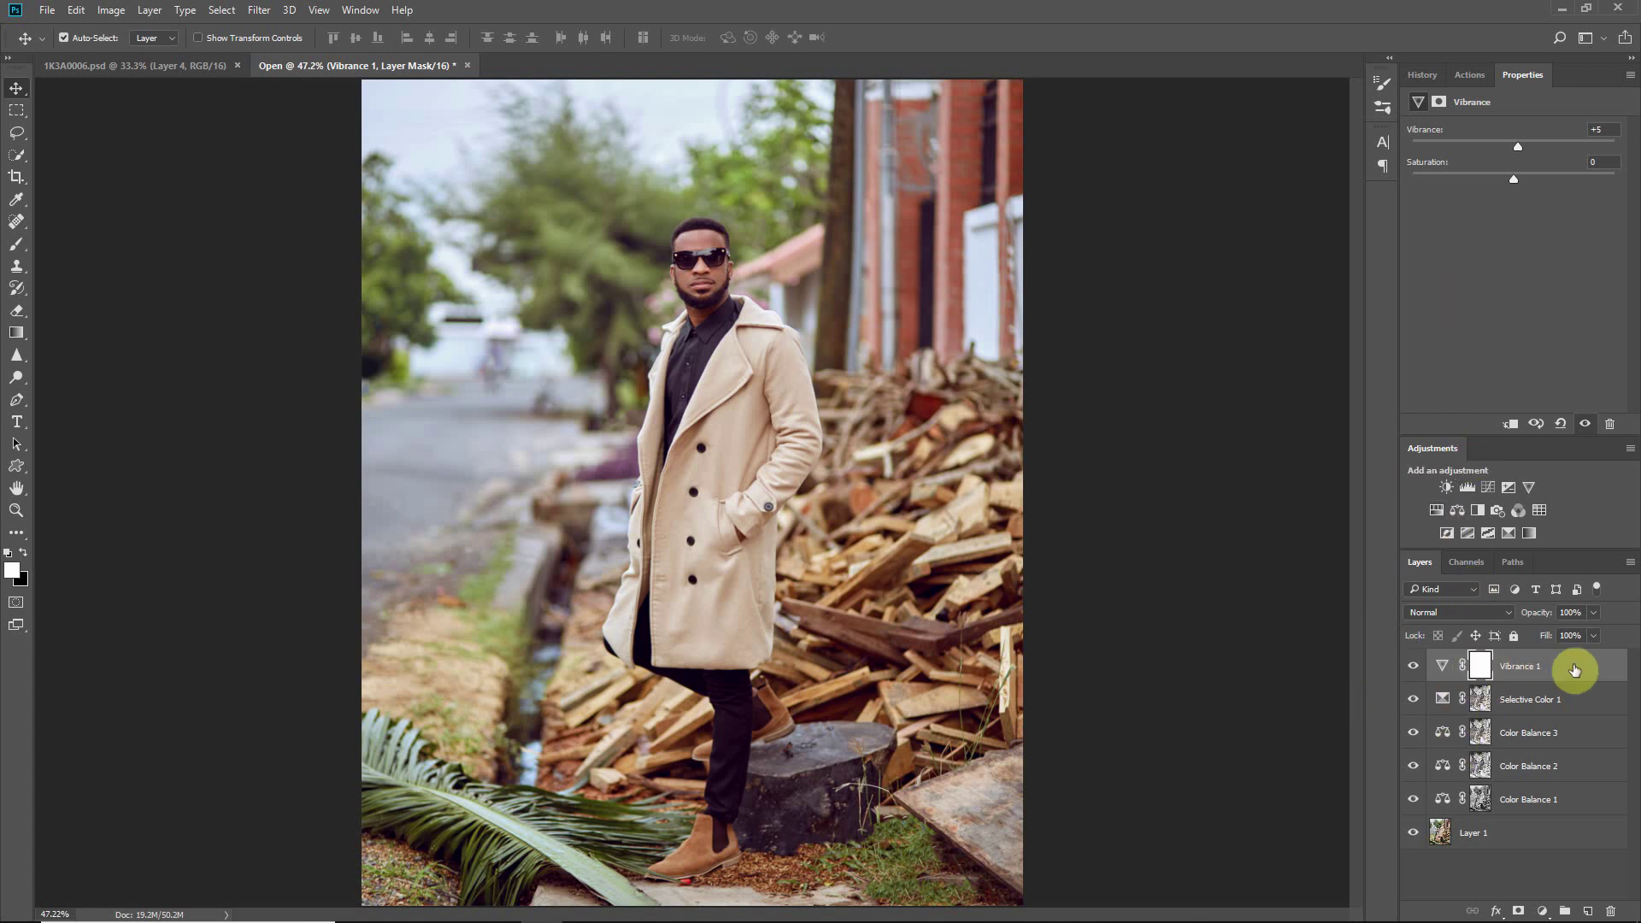
pyautogui.click(1414, 667)
pyautogui.click(1414, 667)
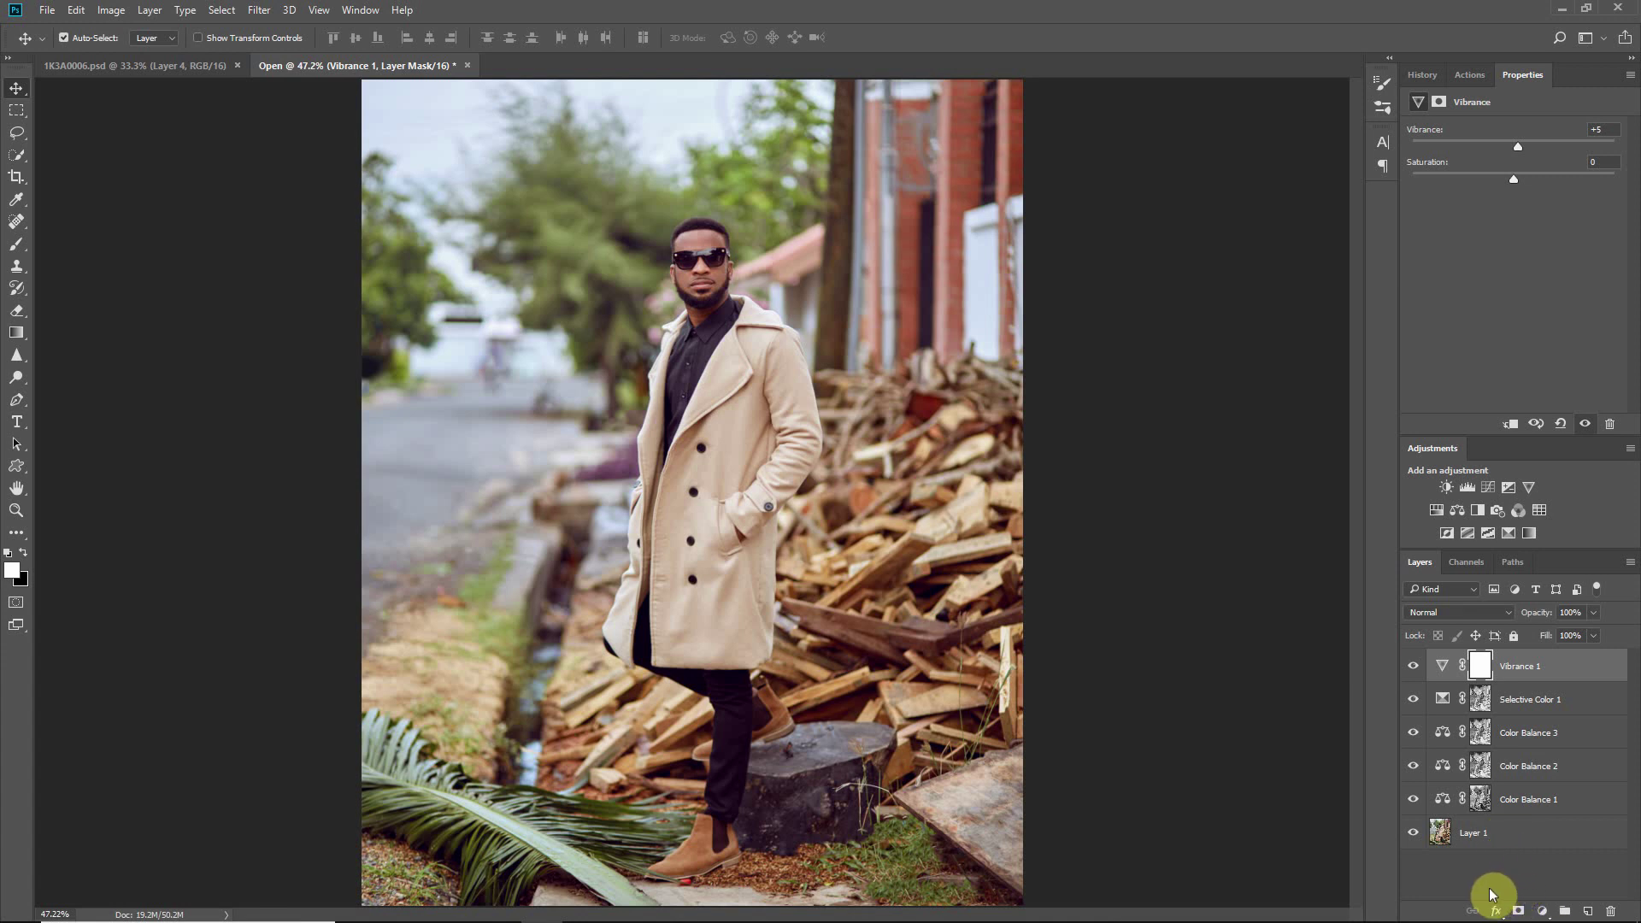
# Step: Add a Solid Color fill layer in very dark navy blue, R 0, G 8, B 26
pyautogui.click(1543, 913)
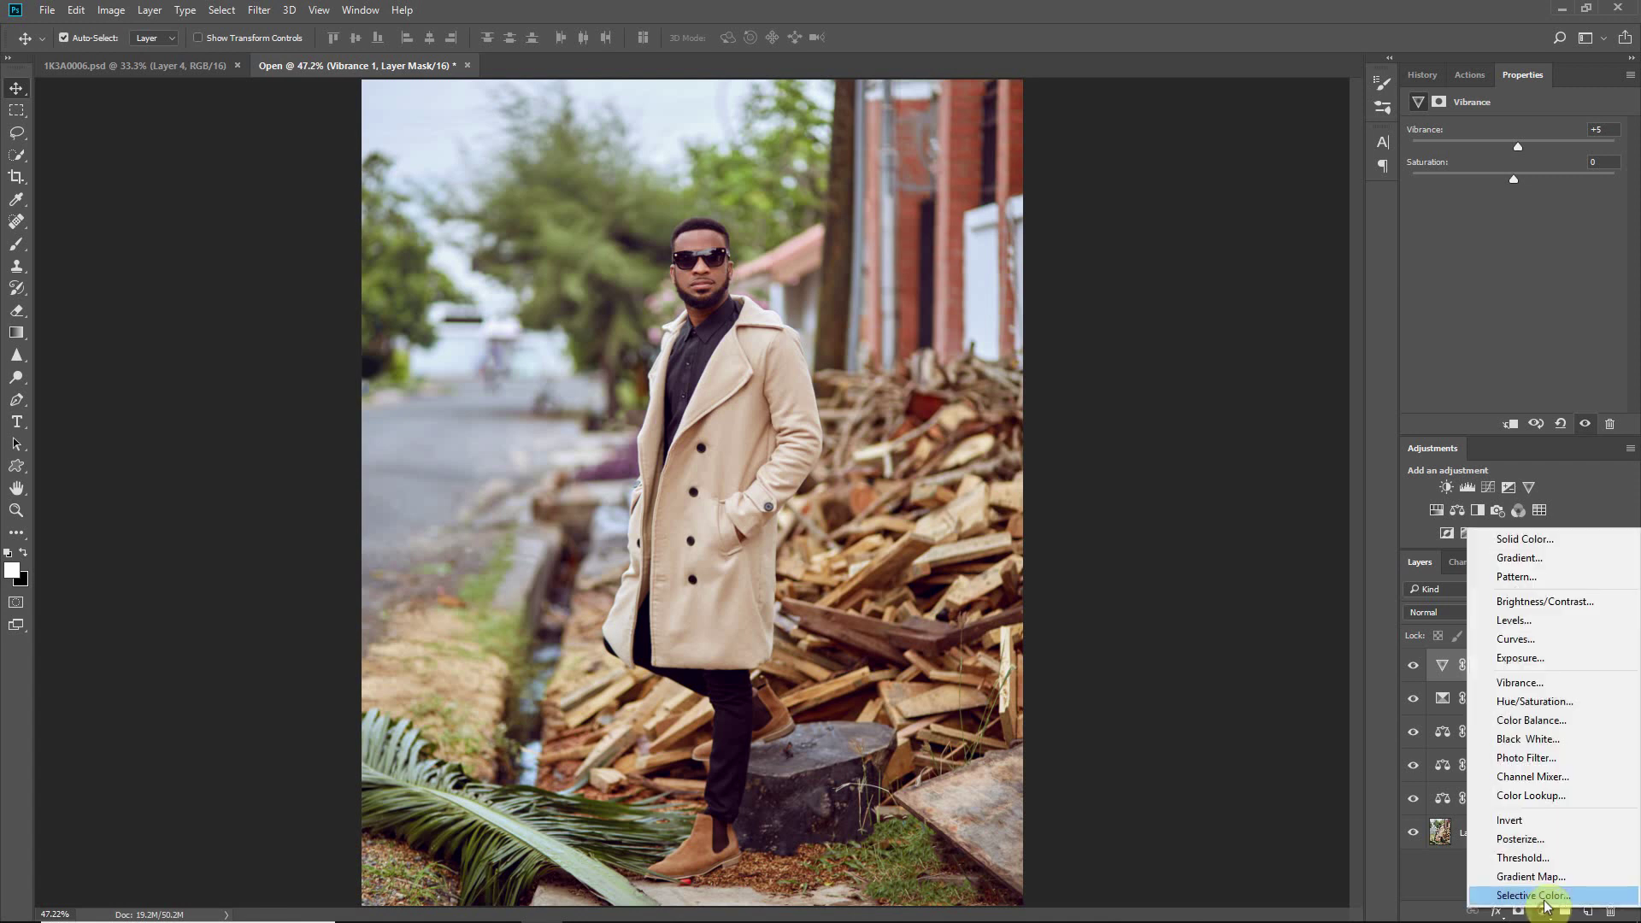
pyautogui.click(1523, 540)
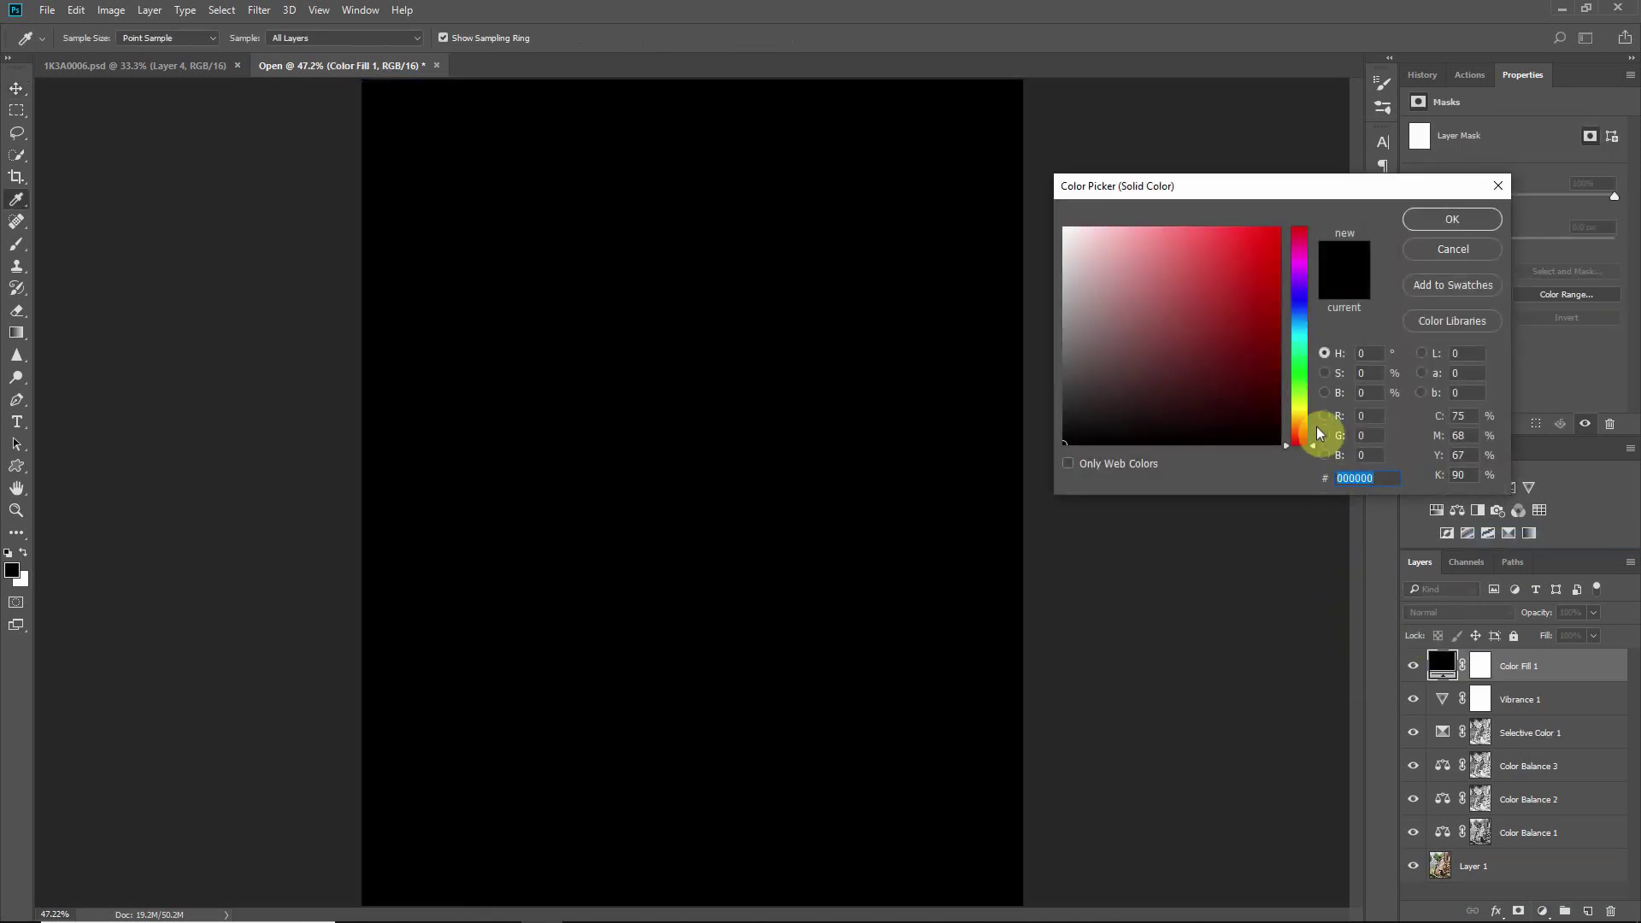
pyautogui.moveTo(1305, 312); pyautogui.dragTo(1302, 308)
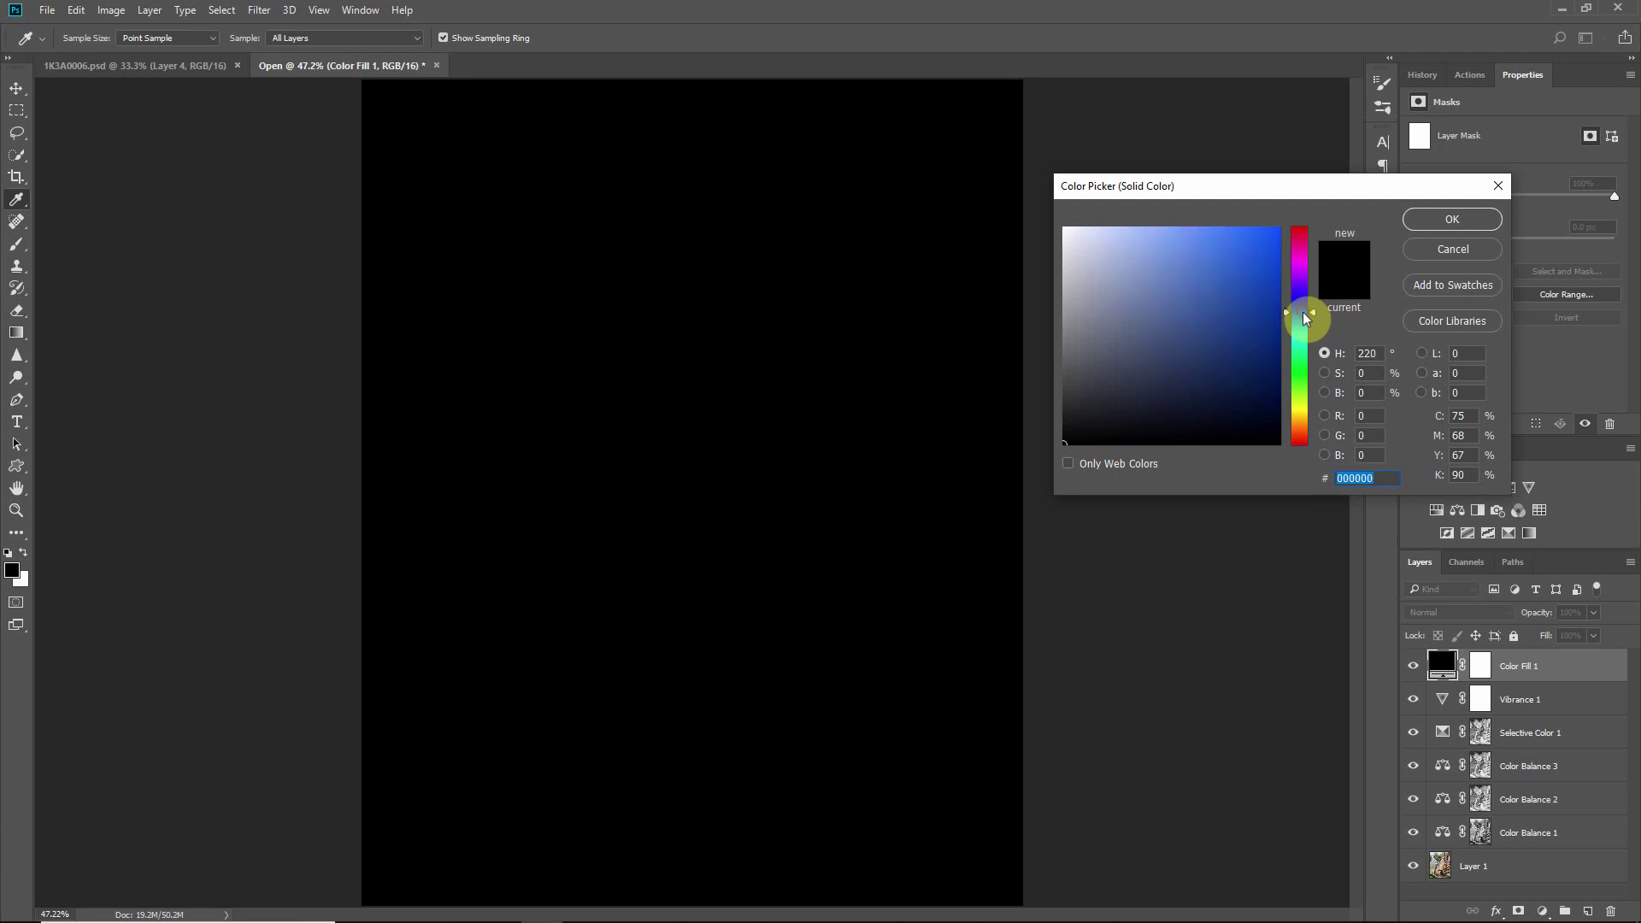
pyautogui.click(1067, 440)
pyautogui.moveTo(1067, 440); pyautogui.dragTo(1297, 422)
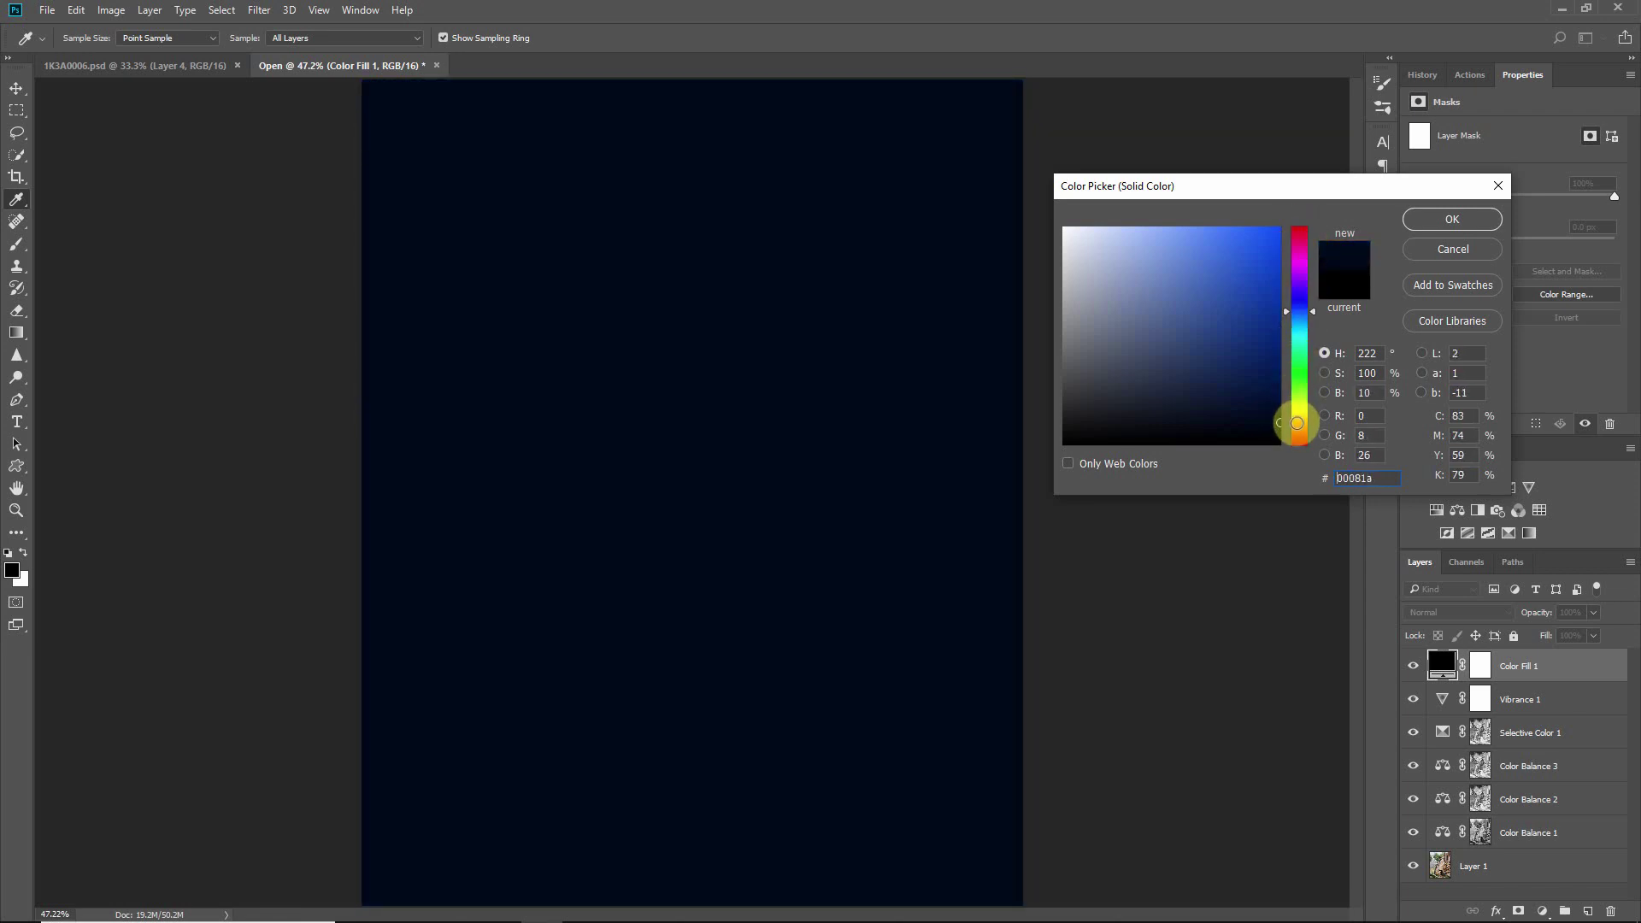
pyautogui.click(1455, 218)
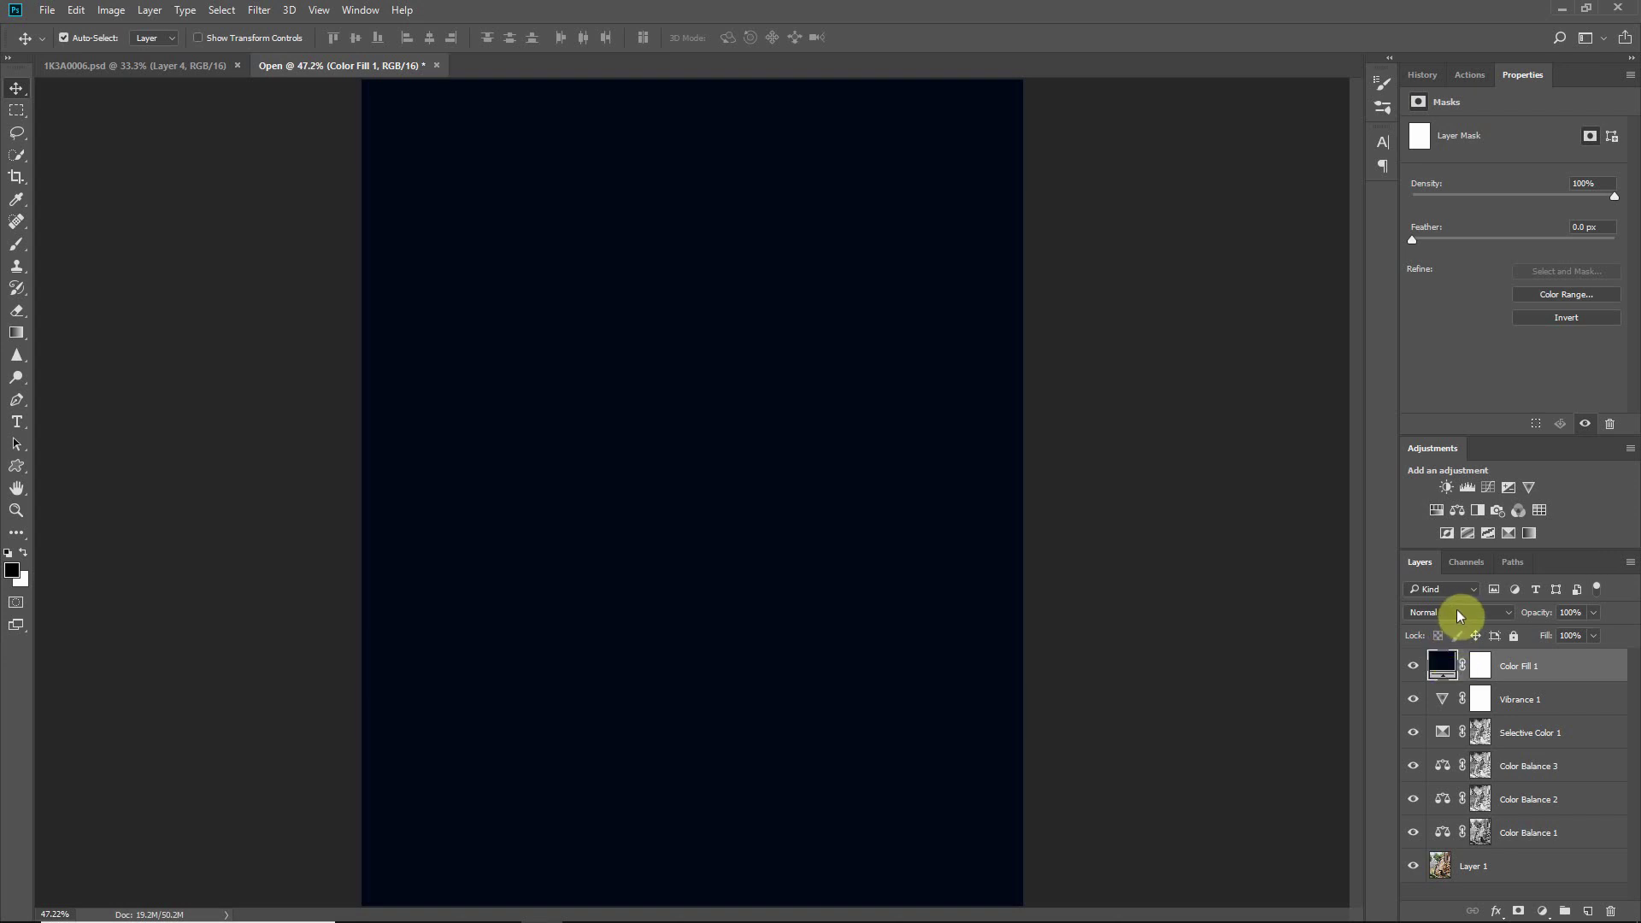
# Step: Set the blend mode of the navy Color Fill 1 layer to Exclusion
pyautogui.click(1459, 615)
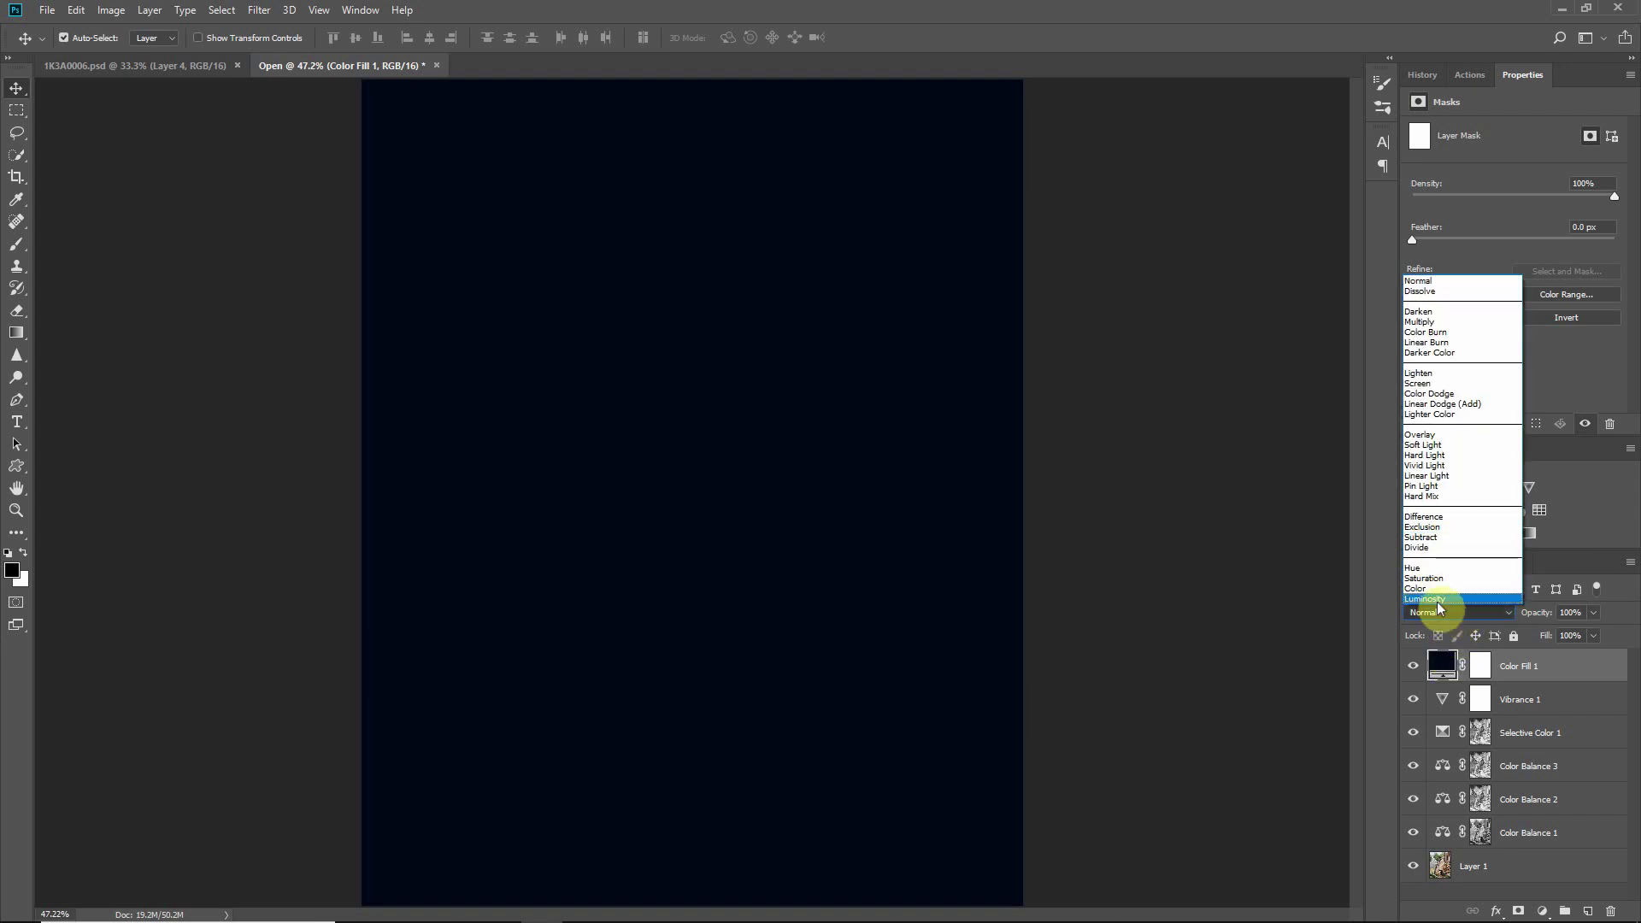
pyautogui.click(1444, 614)
pyautogui.click(1444, 612)
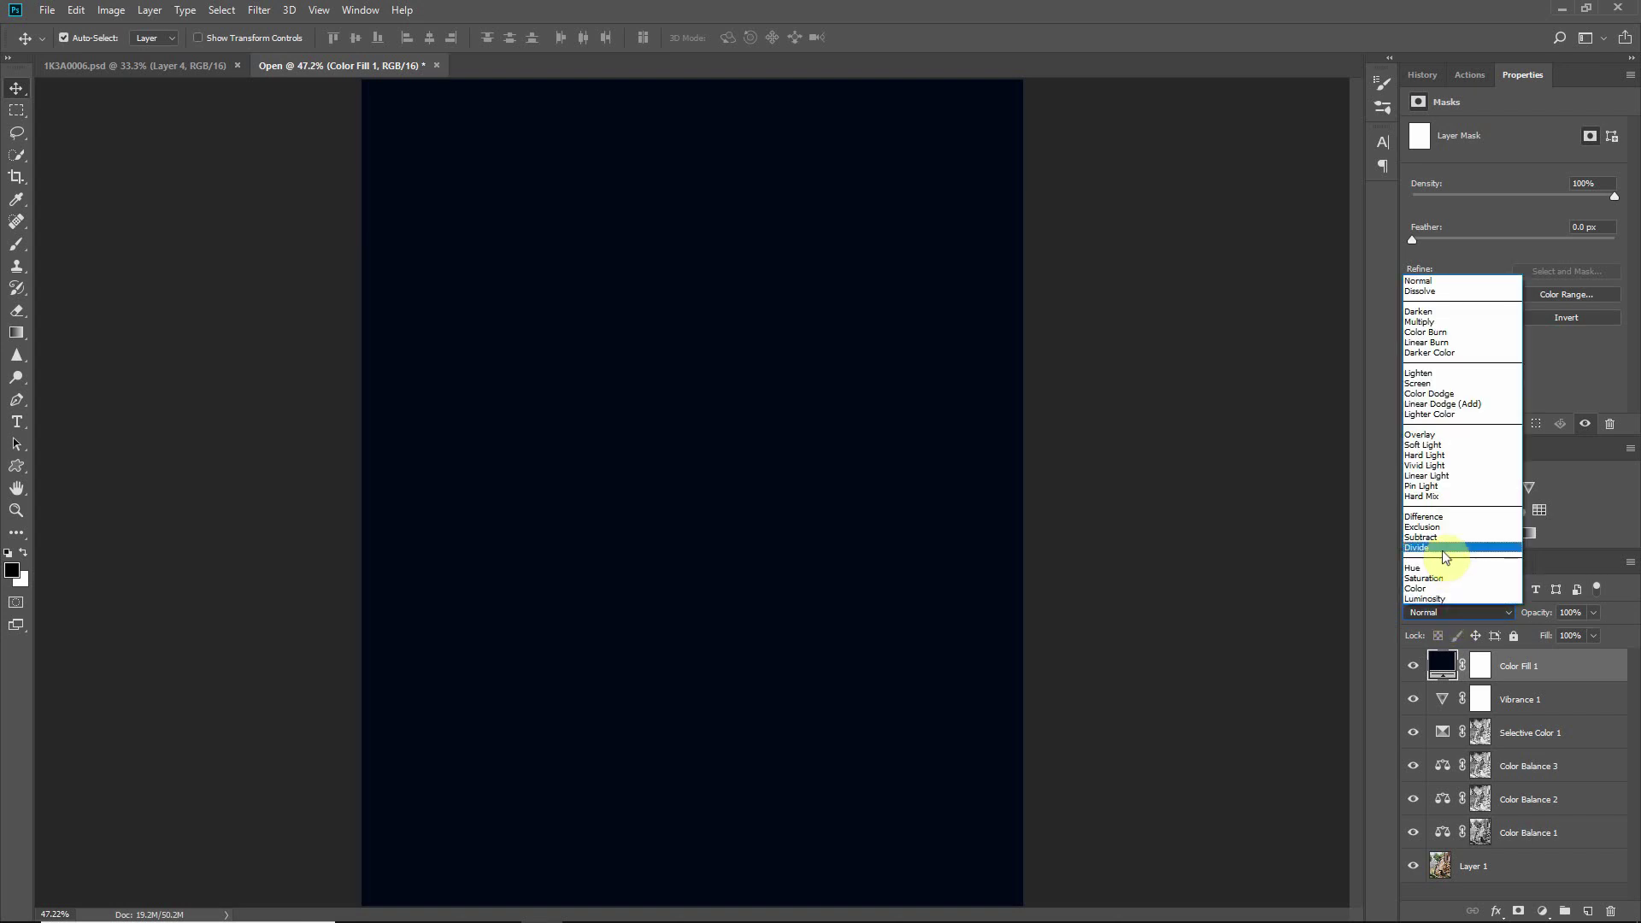
pyautogui.click(1441, 528)
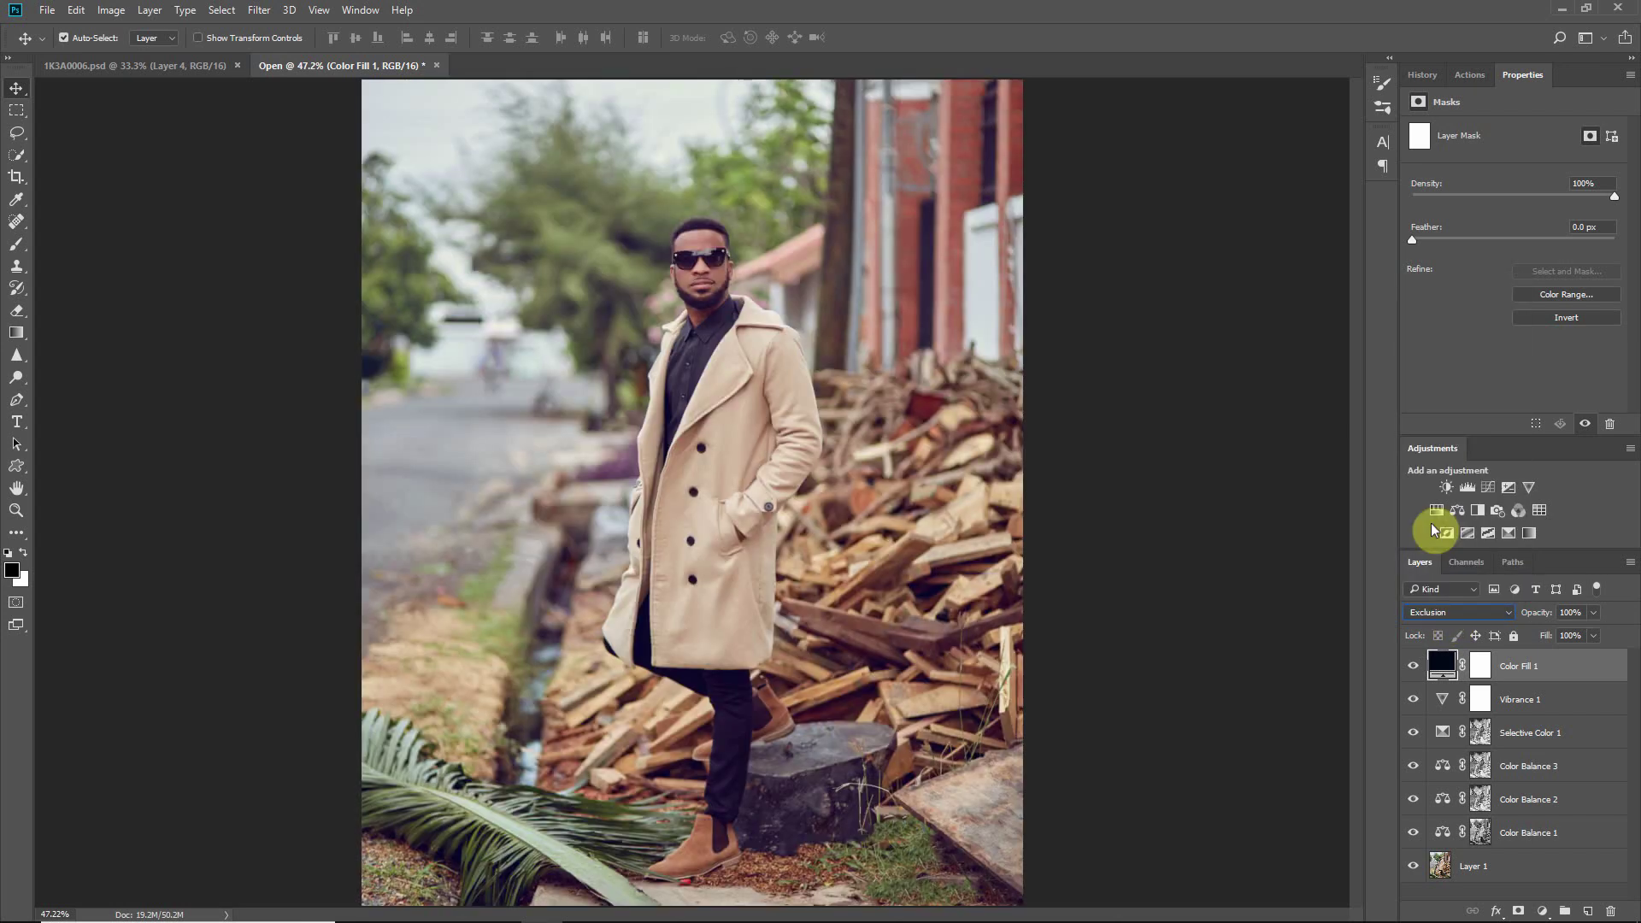
# Step: Compare the photo with and without Color Fill 1, and change its fill colour to dark navy 000927
pyautogui.click(1415, 666)
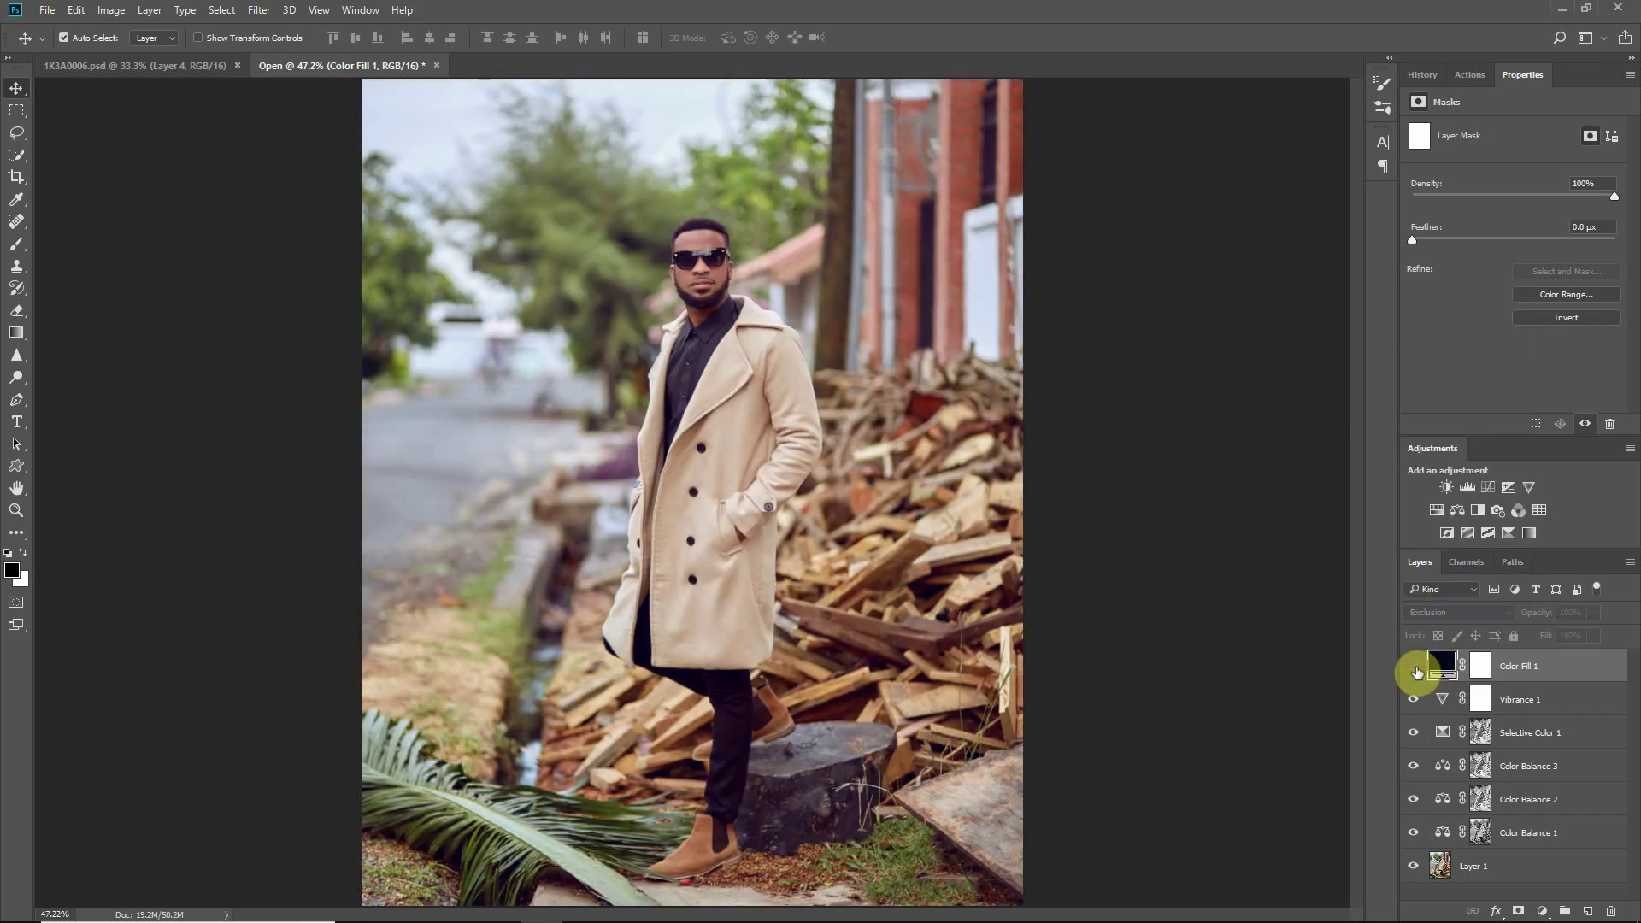
pyautogui.click(1415, 667)
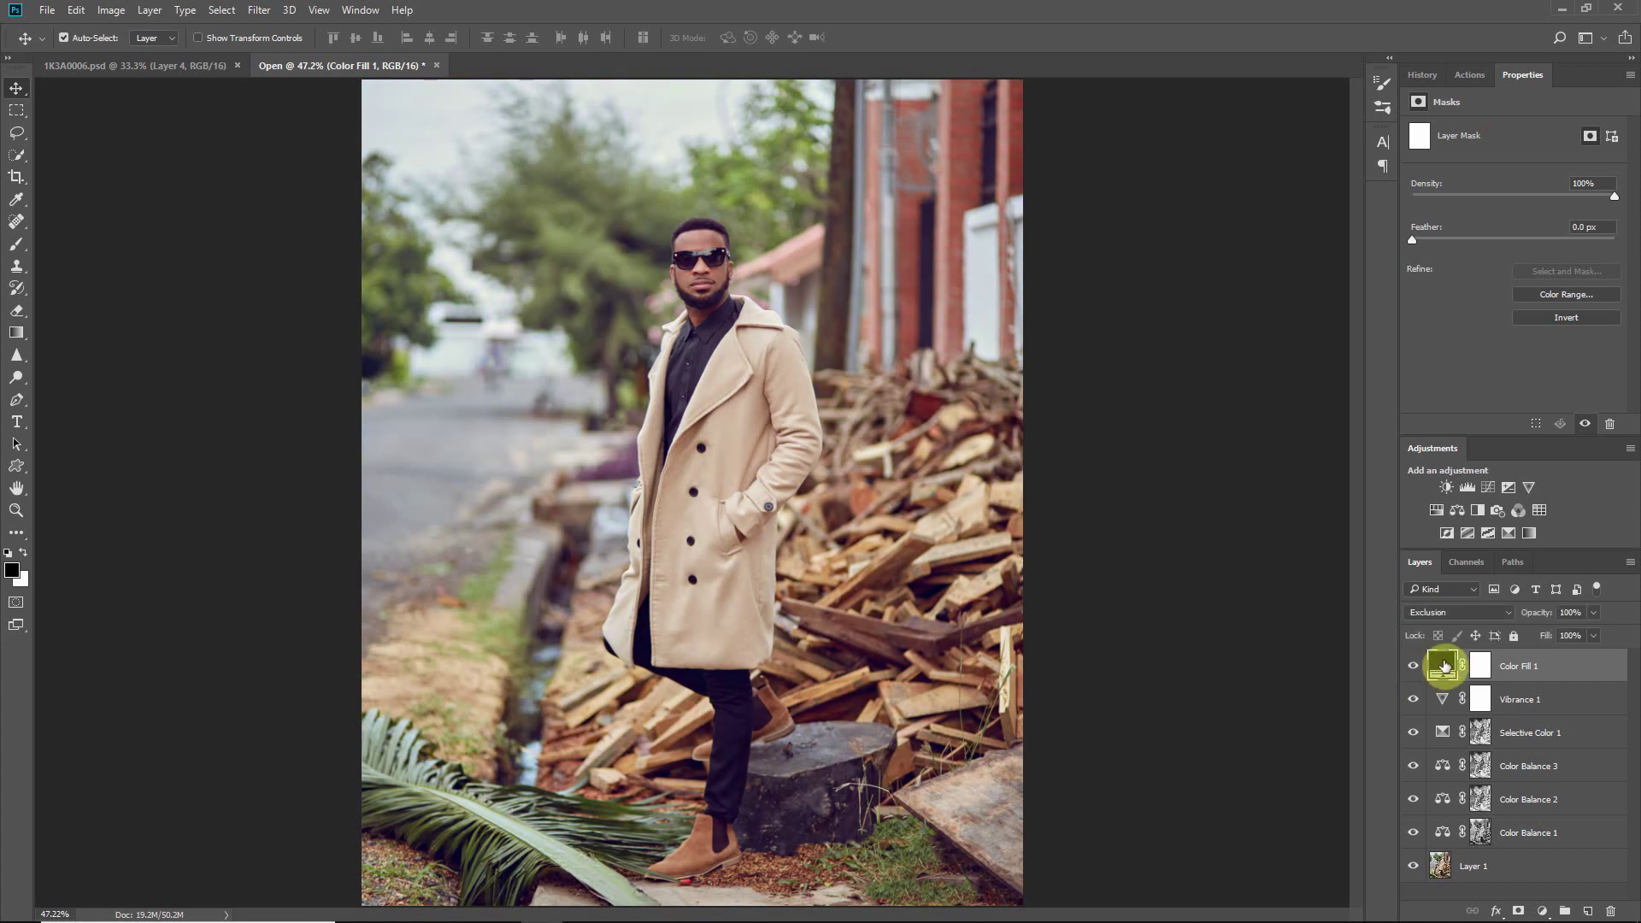
pyautogui.doubleClick(1439, 670)
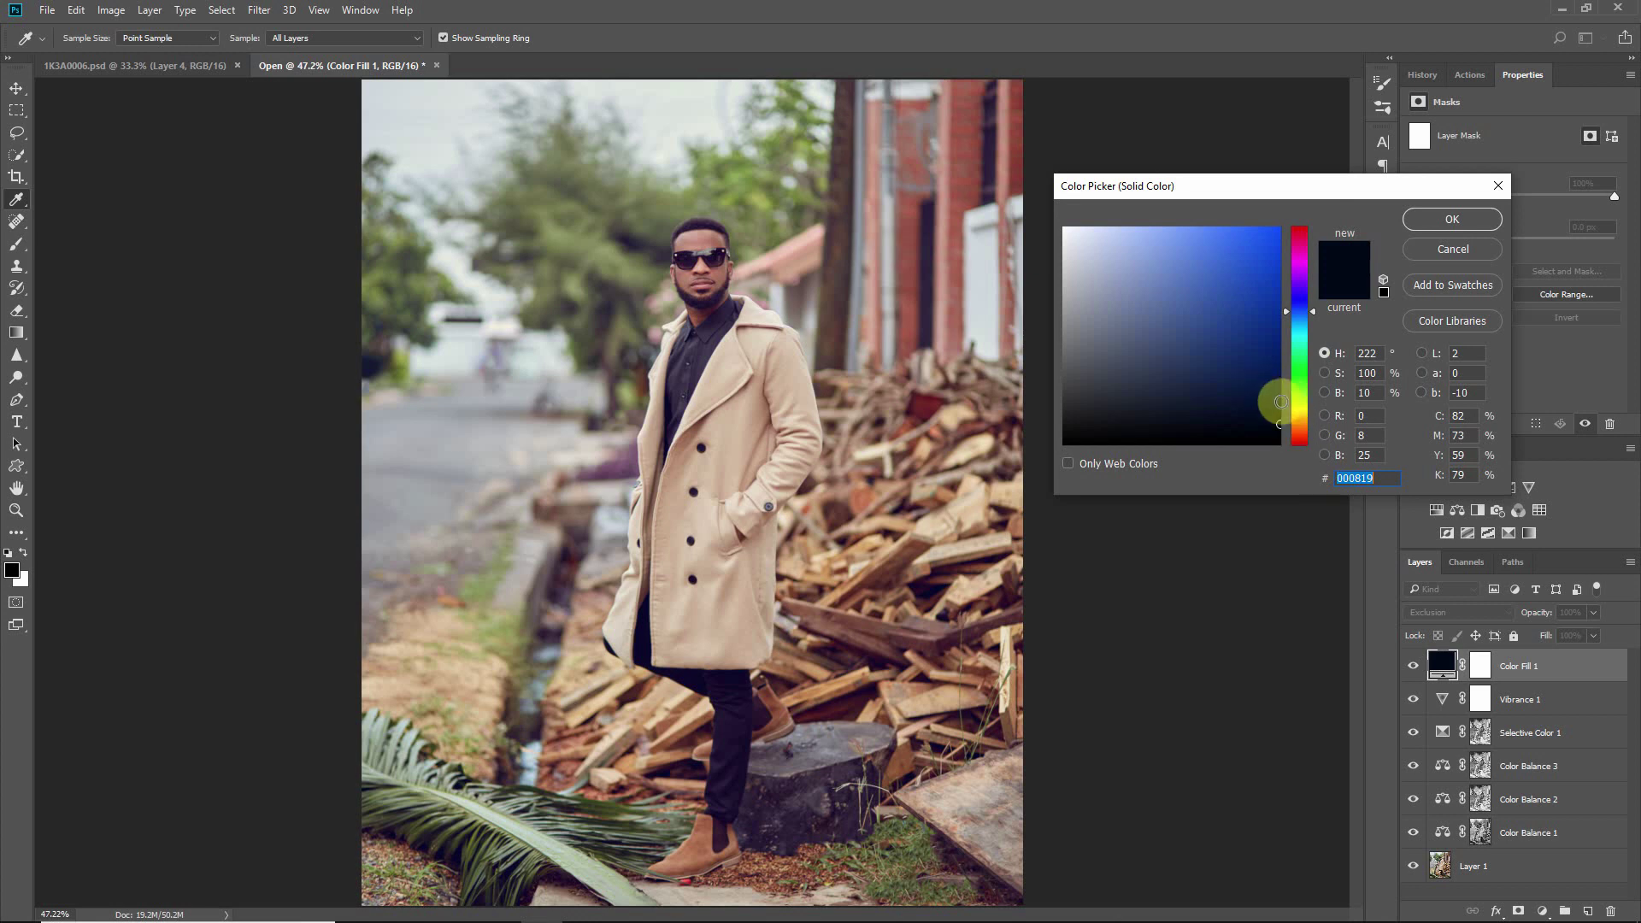
pyautogui.moveTo(1275, 425); pyautogui.dragTo(1263, 431)
pyautogui.write('010')
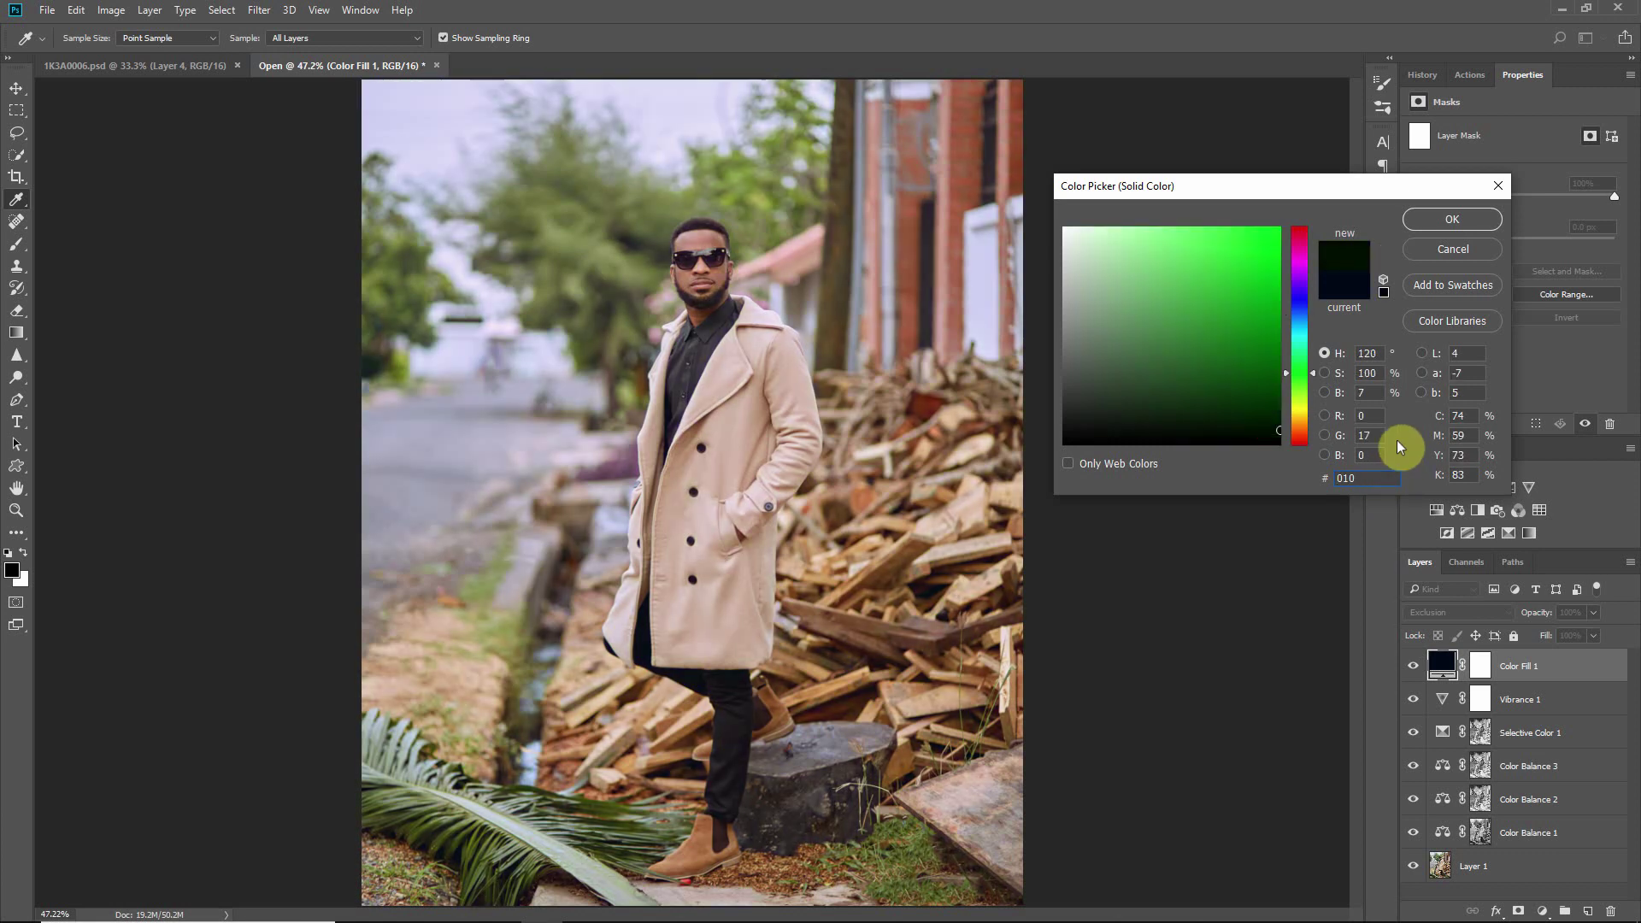
pyautogui.press('BackSpace')
pyautogui.press('BackSpace')
pyautogui.write('00')
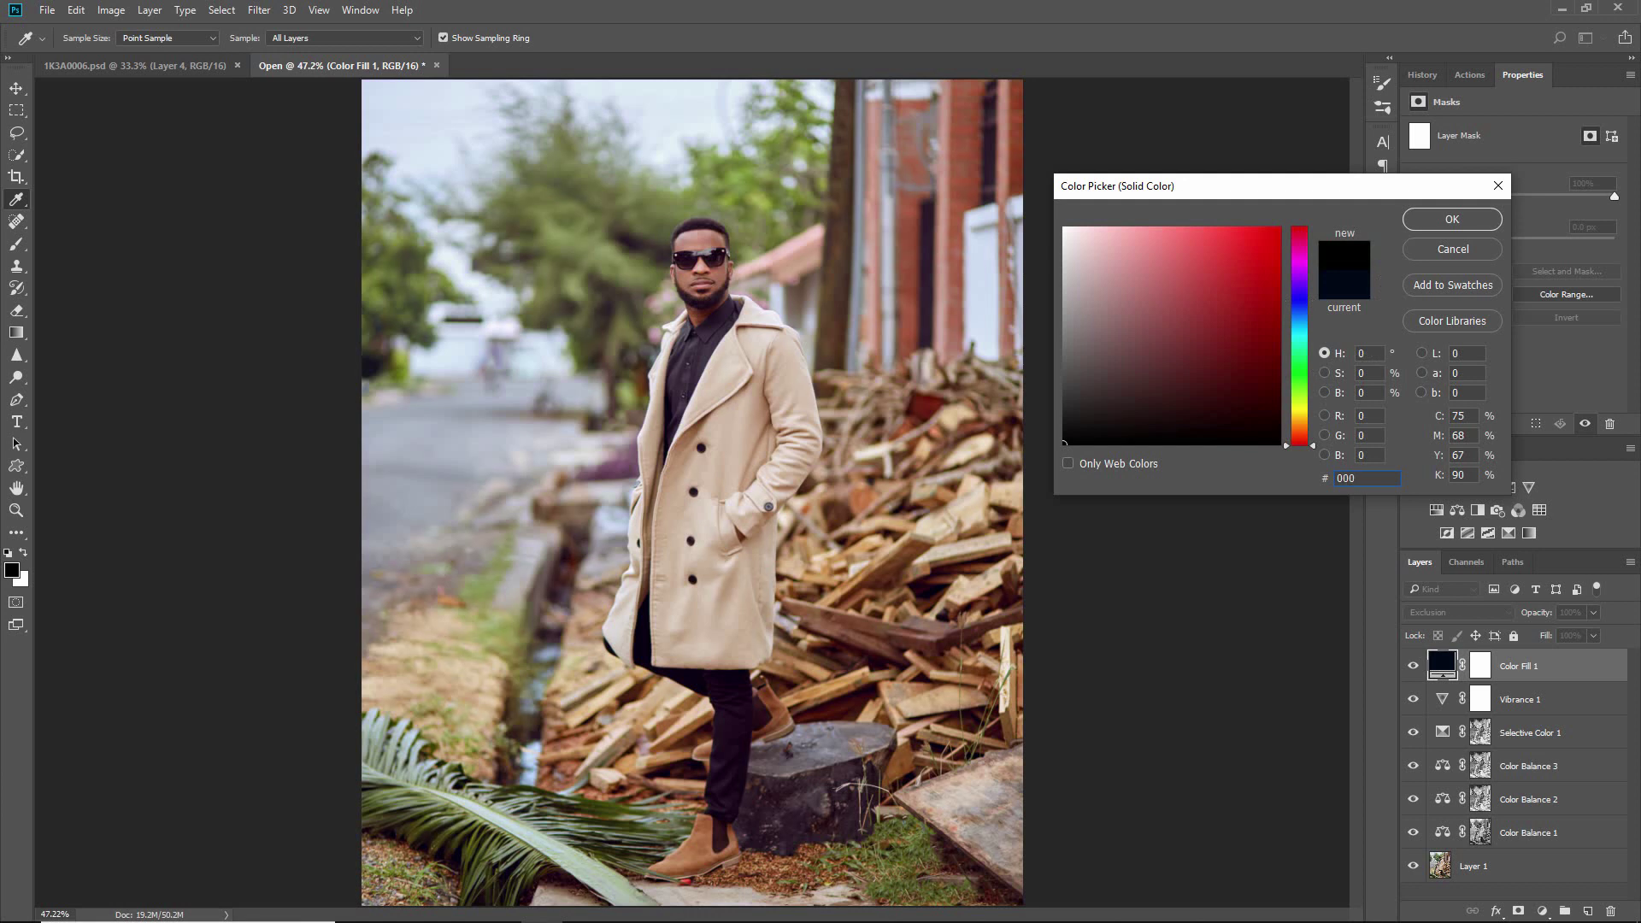
pyautogui.write('927')
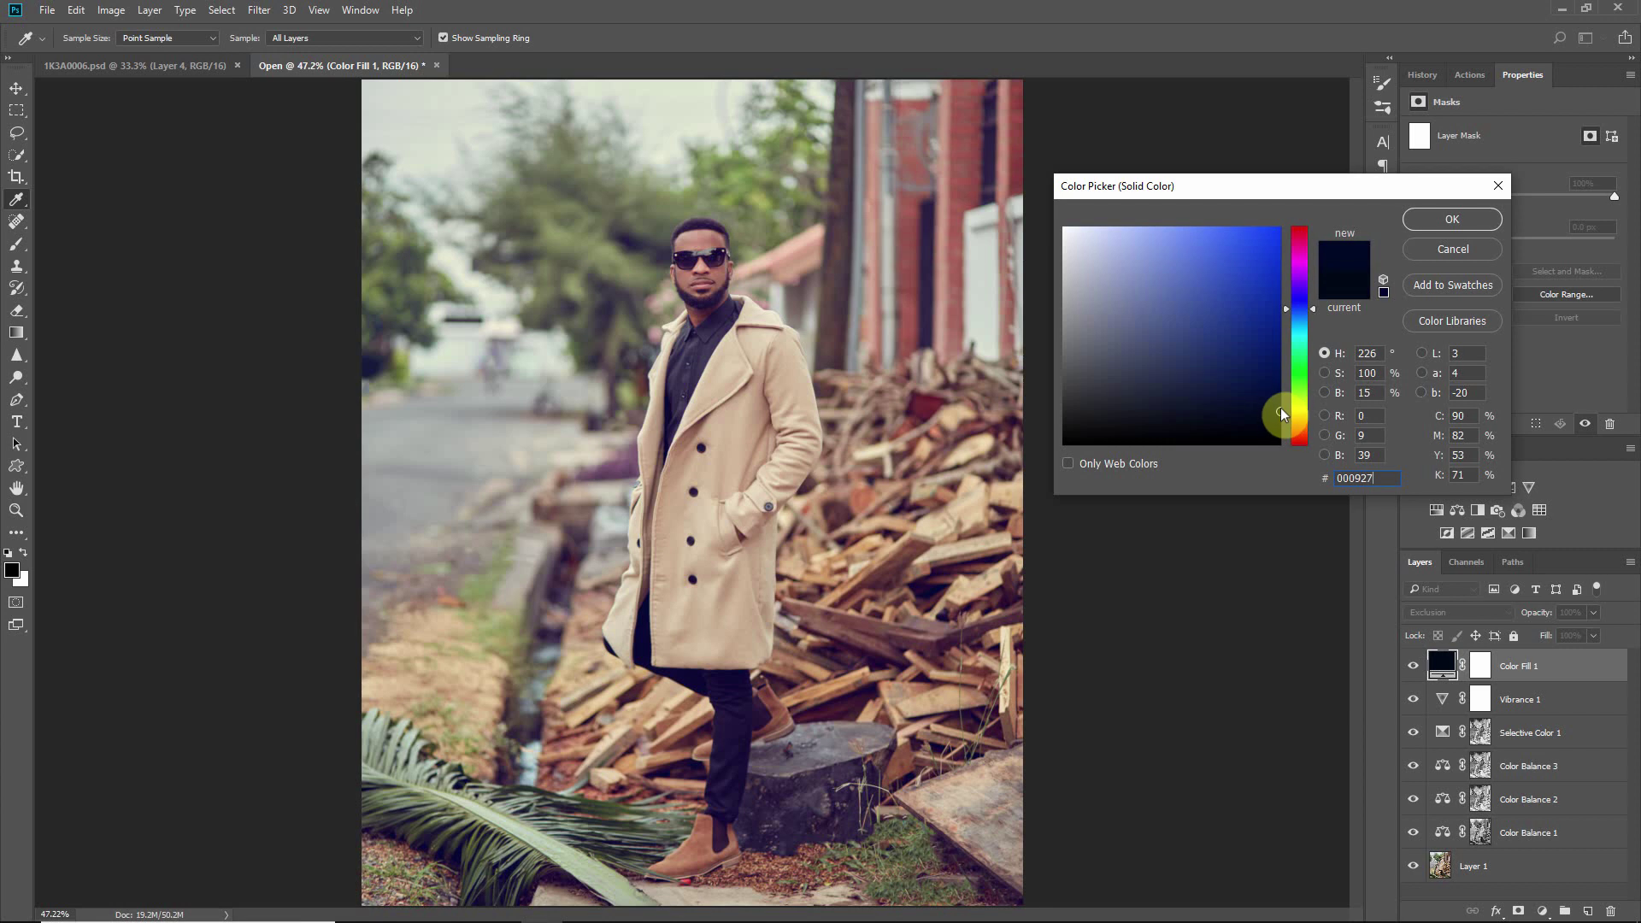
pyautogui.click(1453, 220)
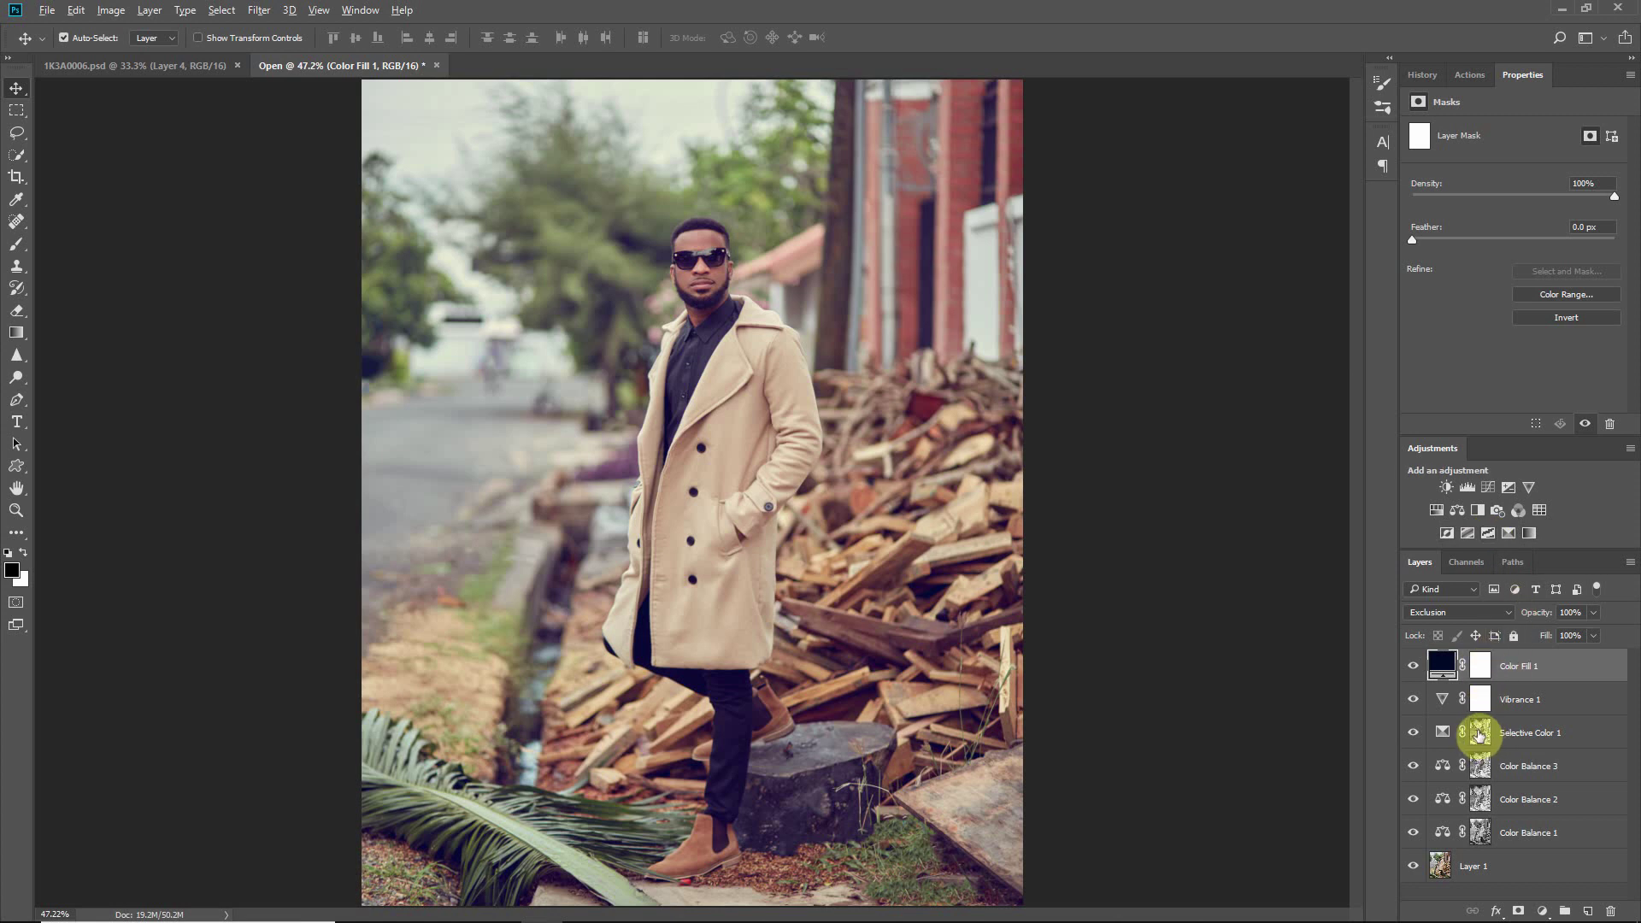
# Step: Copy the Selective Color 1 mask onto Color Fill 1 and apply Layer 1's inverted RGB image to it with Multiply blending
pyautogui.moveTo(1480, 736); pyautogui.dragTo(1481, 666)
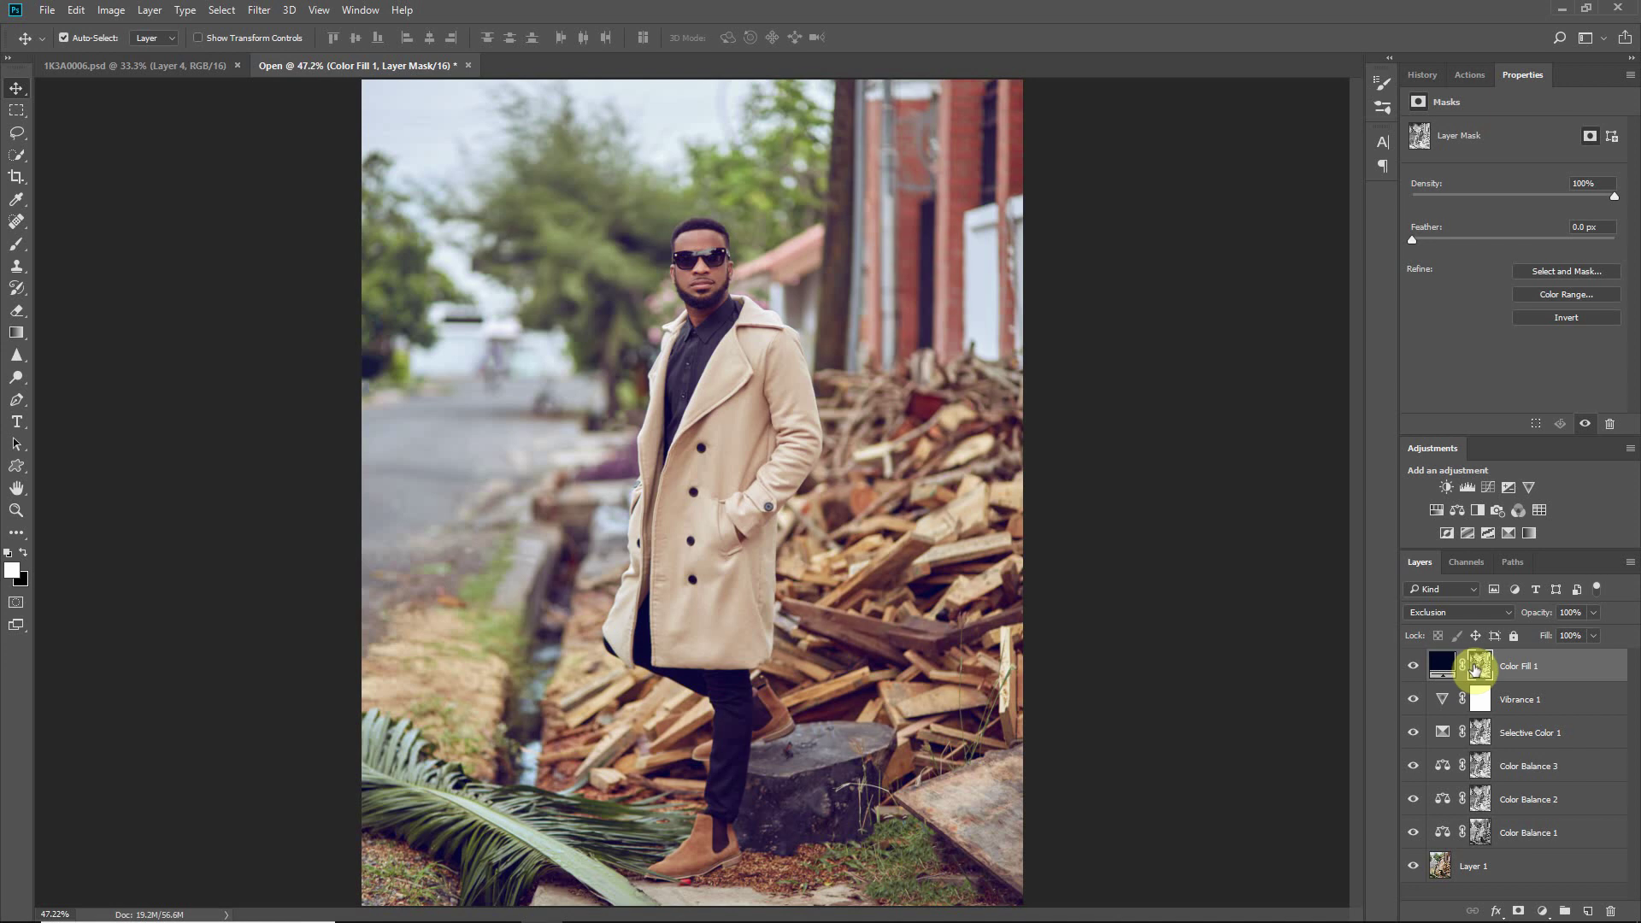
pyautogui.click(120, 13)
pyautogui.click(163, 239)
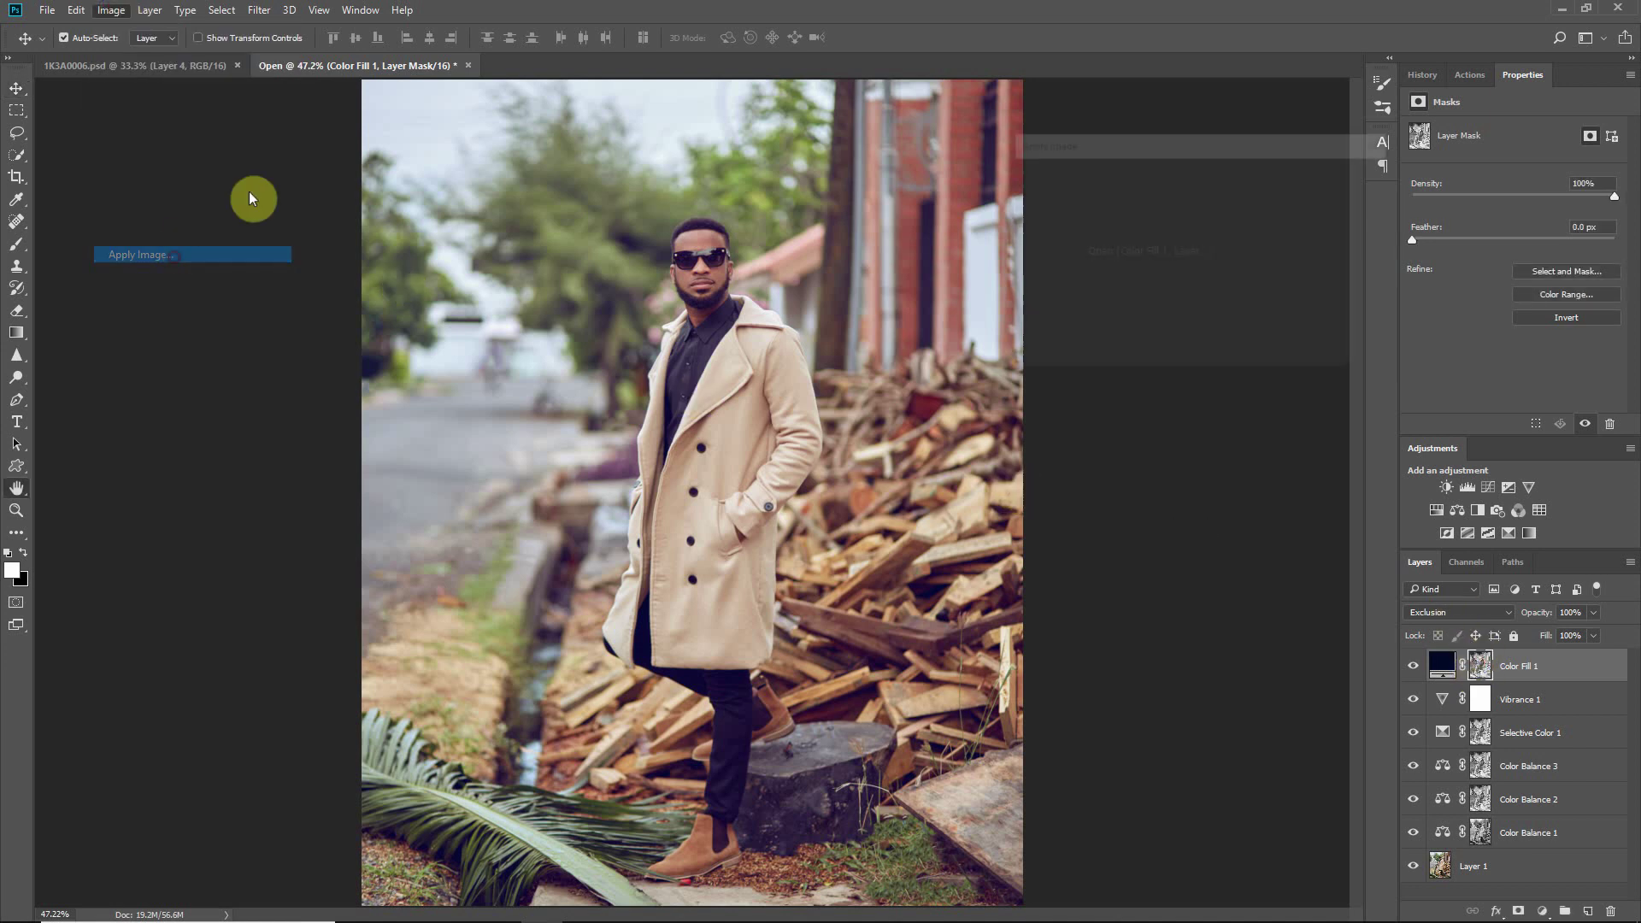
pyautogui.click(1355, 184)
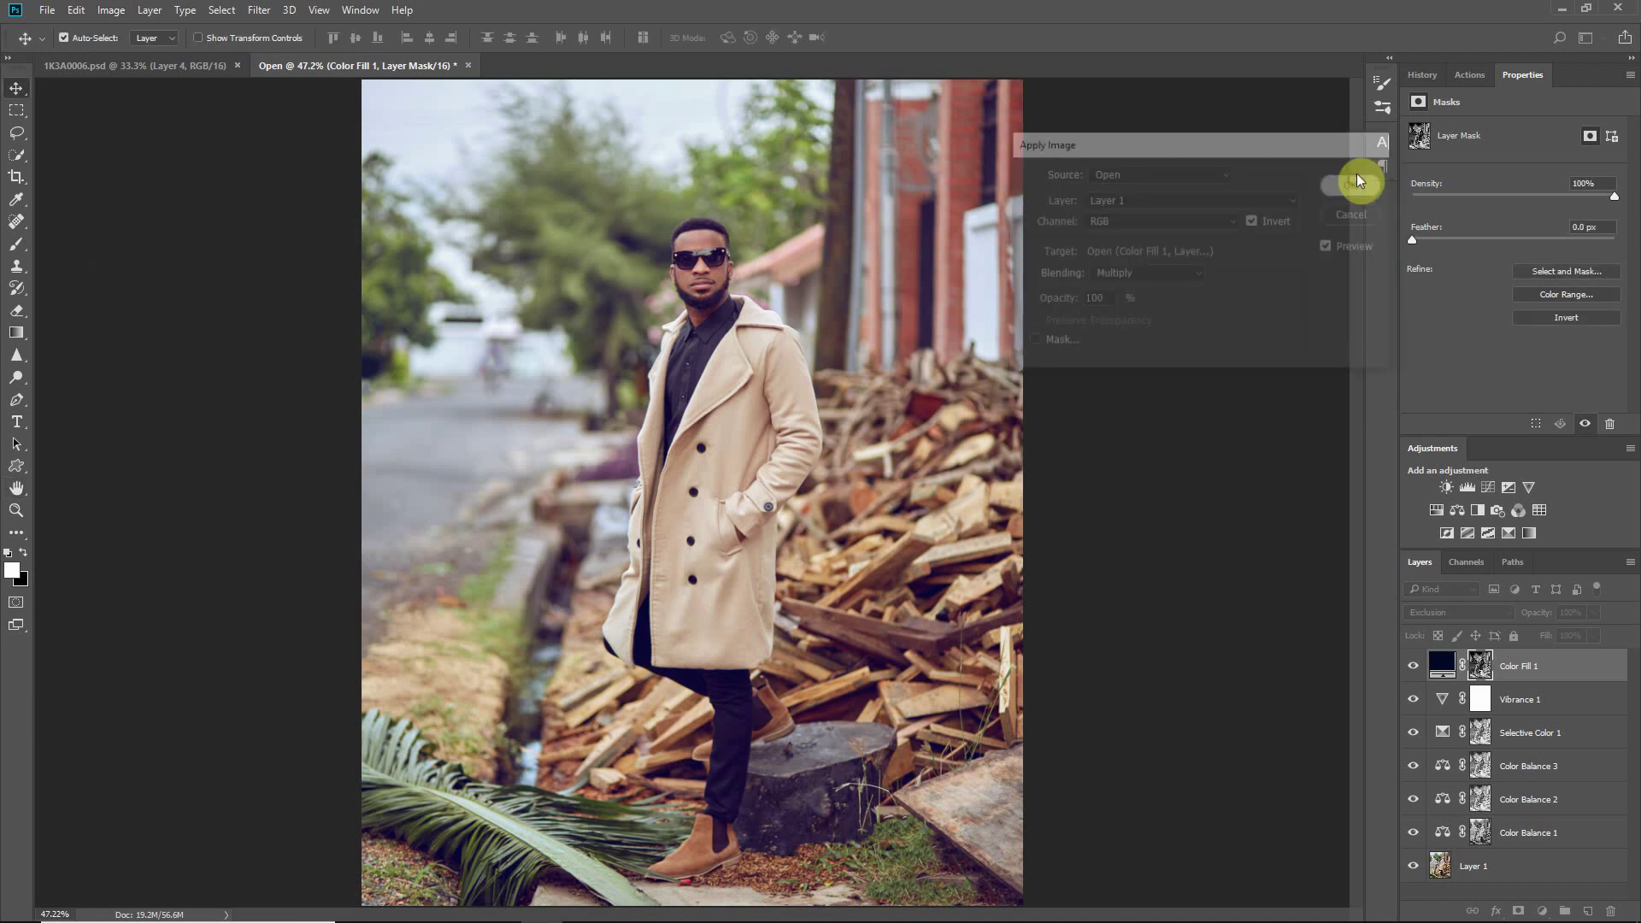
# Step: Compare the Color Fill 1 mask with the Selective Color 1 mask, alternating between the two in the canvas
pyautogui.keyDown('alt'); pyautogui.click(1480, 665); pyautogui.keyUp('alt')
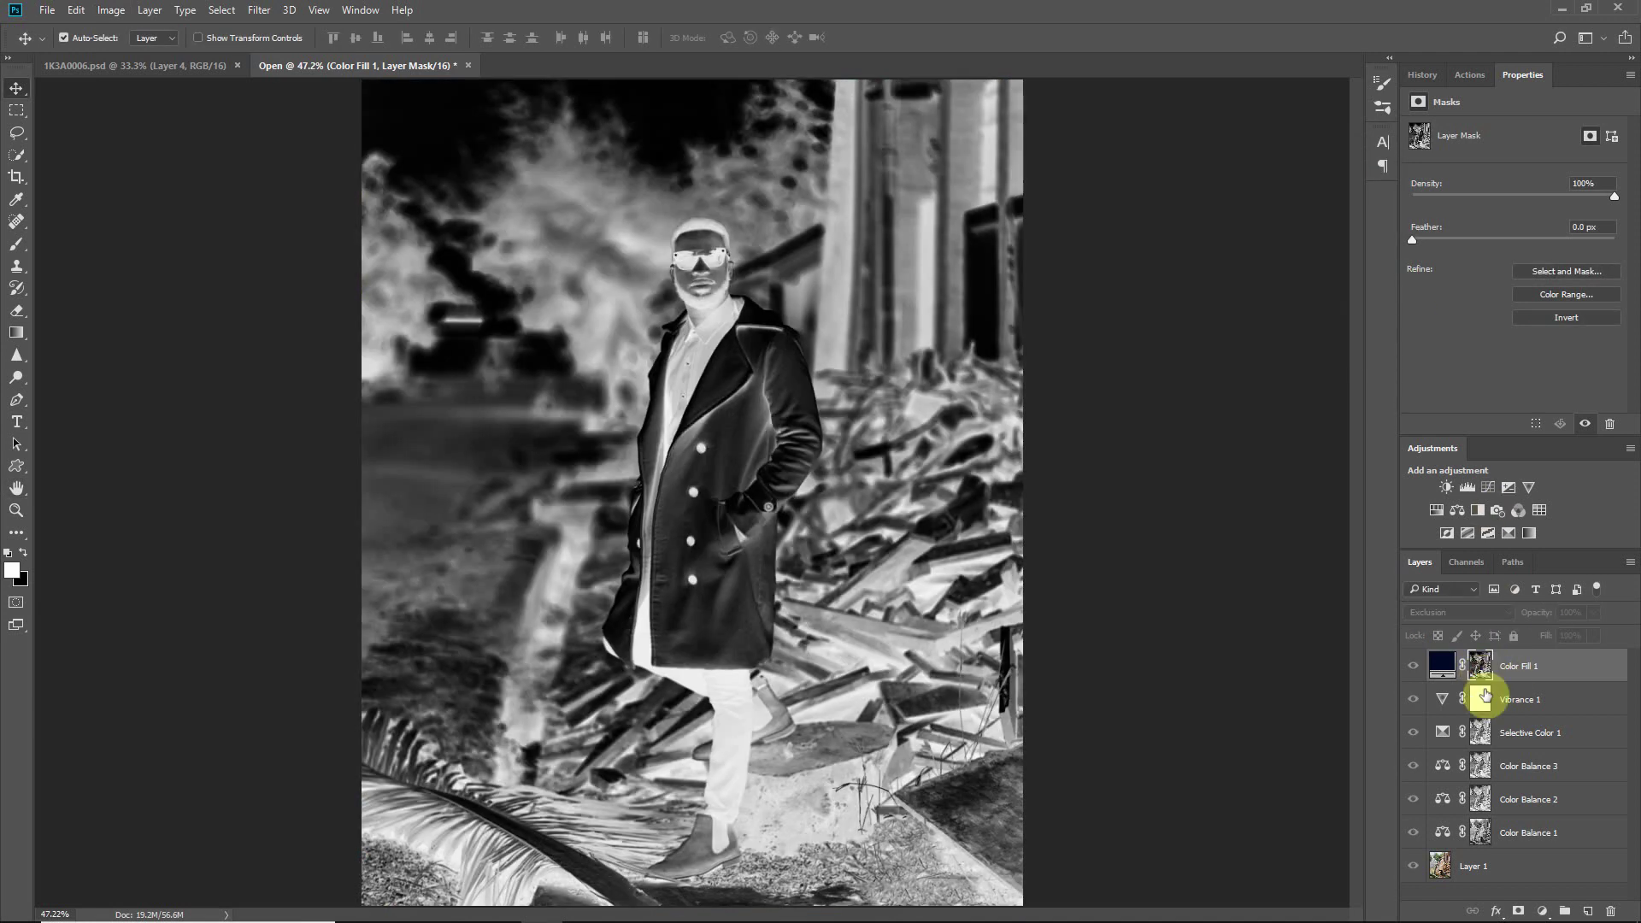
pyautogui.keyDown('alt'); pyautogui.click(1480, 733); pyautogui.keyUp('alt')
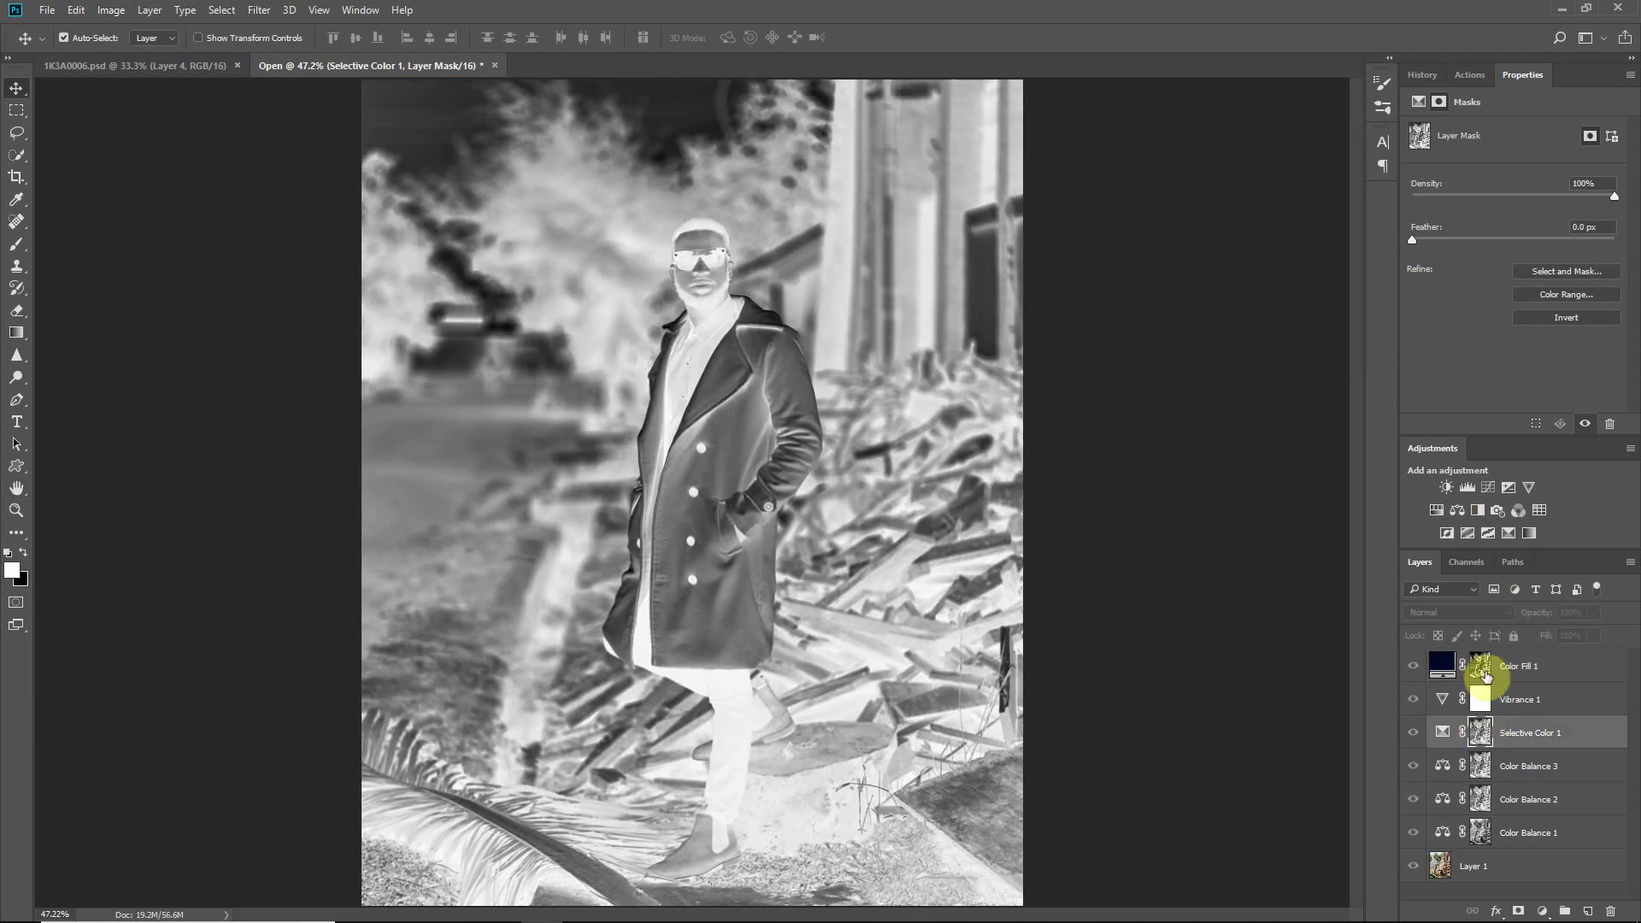
pyautogui.keyDown('alt'); pyautogui.click(1483, 666); pyautogui.keyUp('alt')
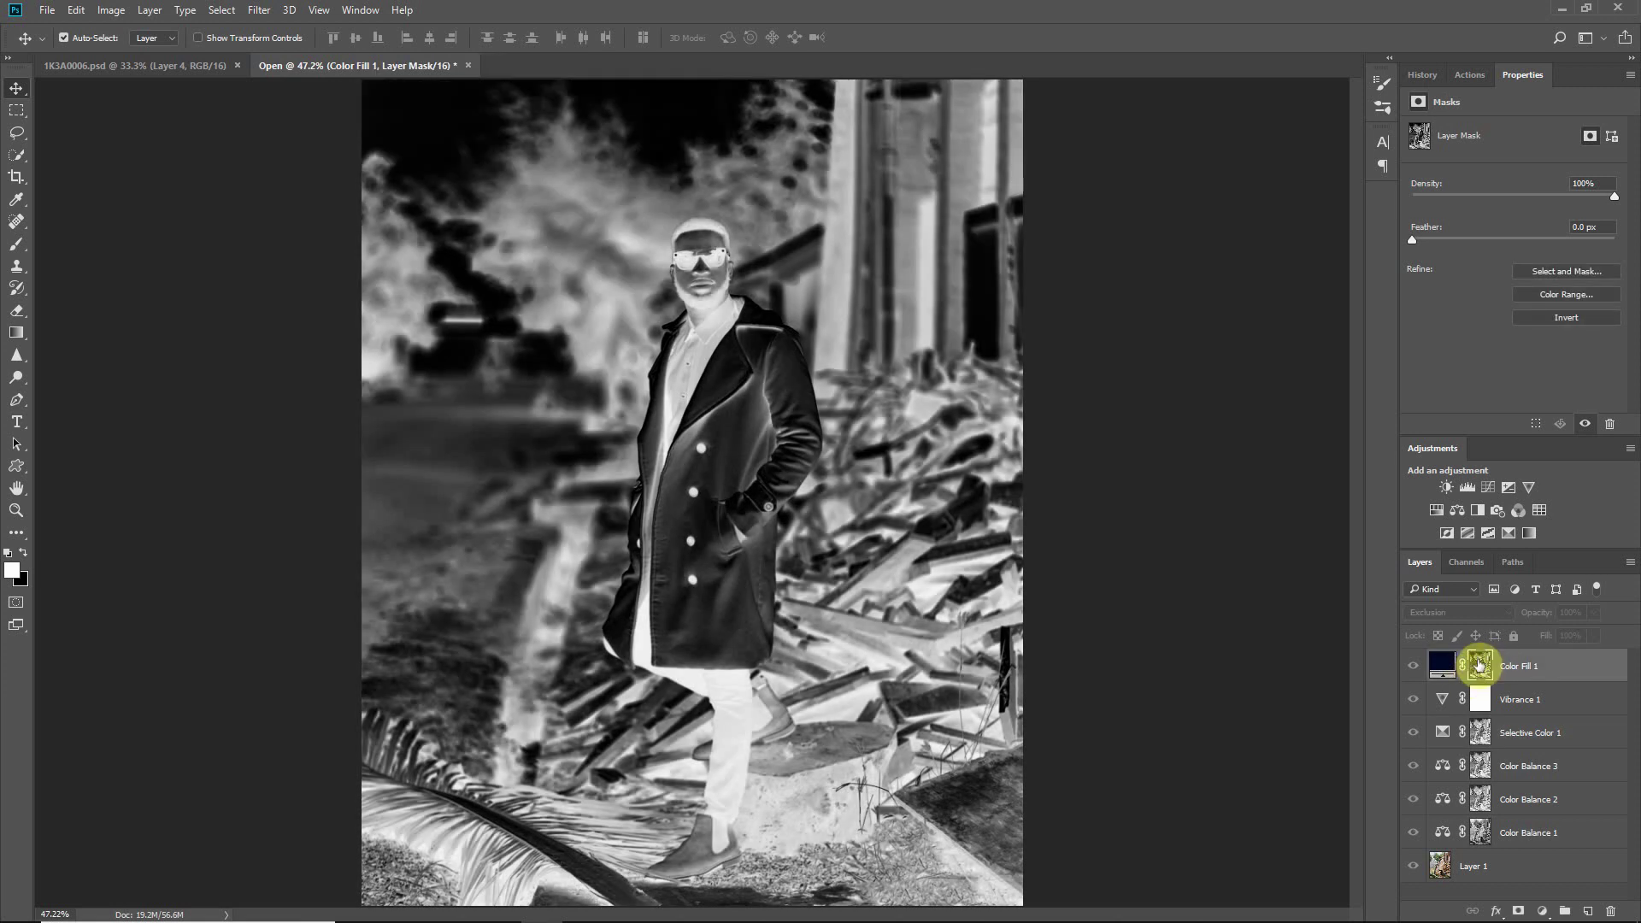
pyautogui.keyDown('alt'); pyautogui.click(1480, 733); pyautogui.keyUp('alt')
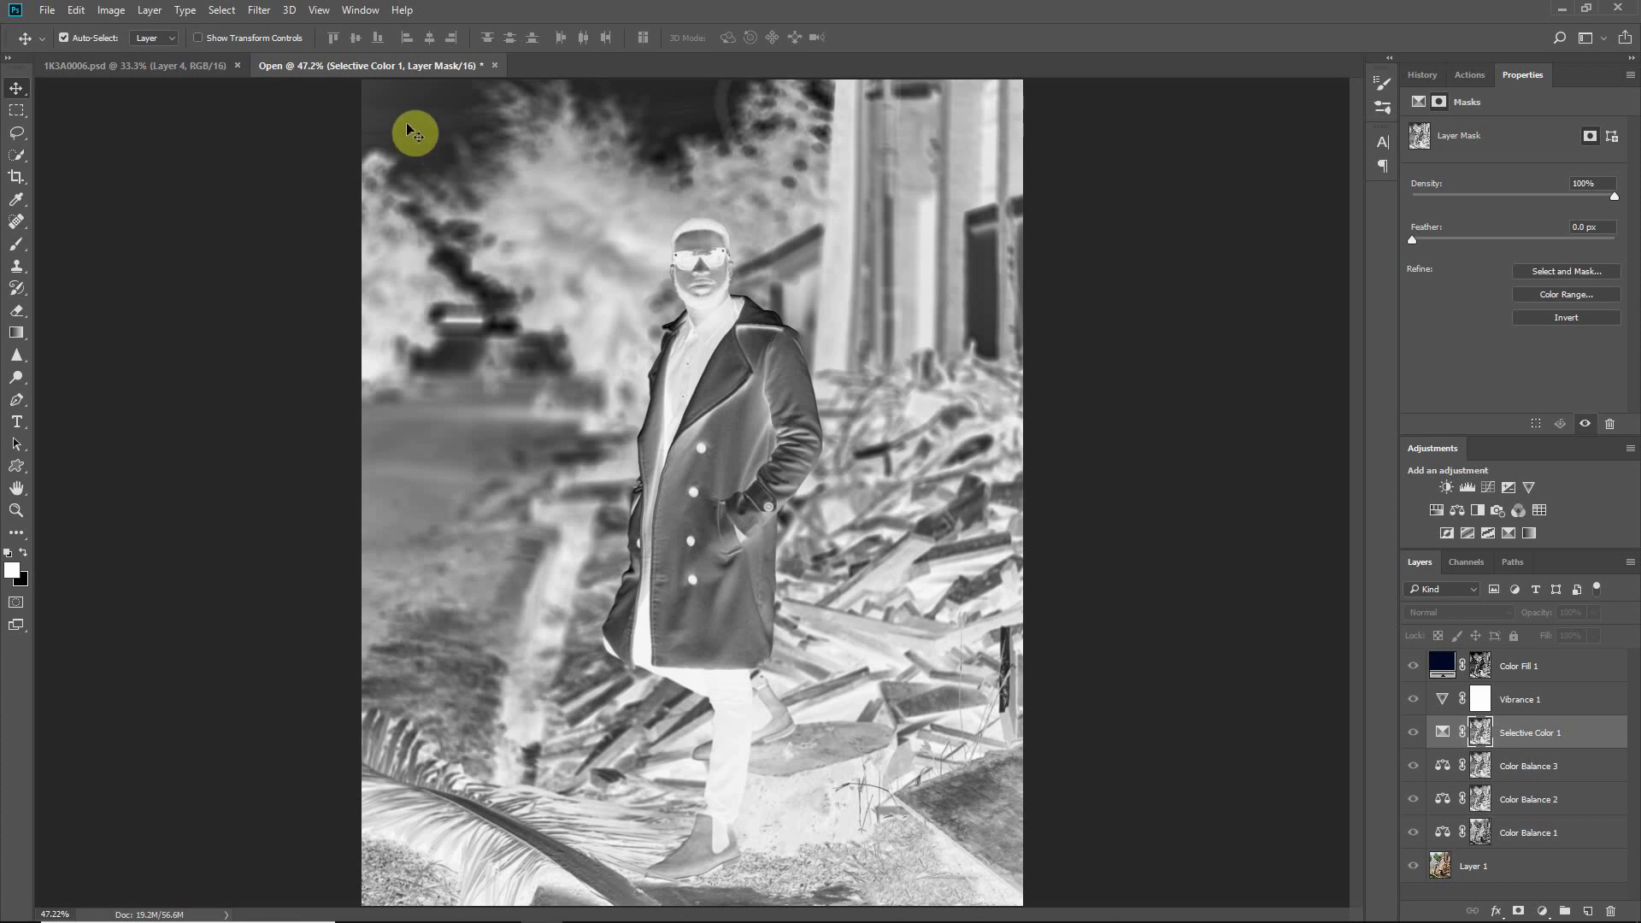
pyautogui.keyDown('alt'); pyautogui.click(1483, 666); pyautogui.keyUp('alt')
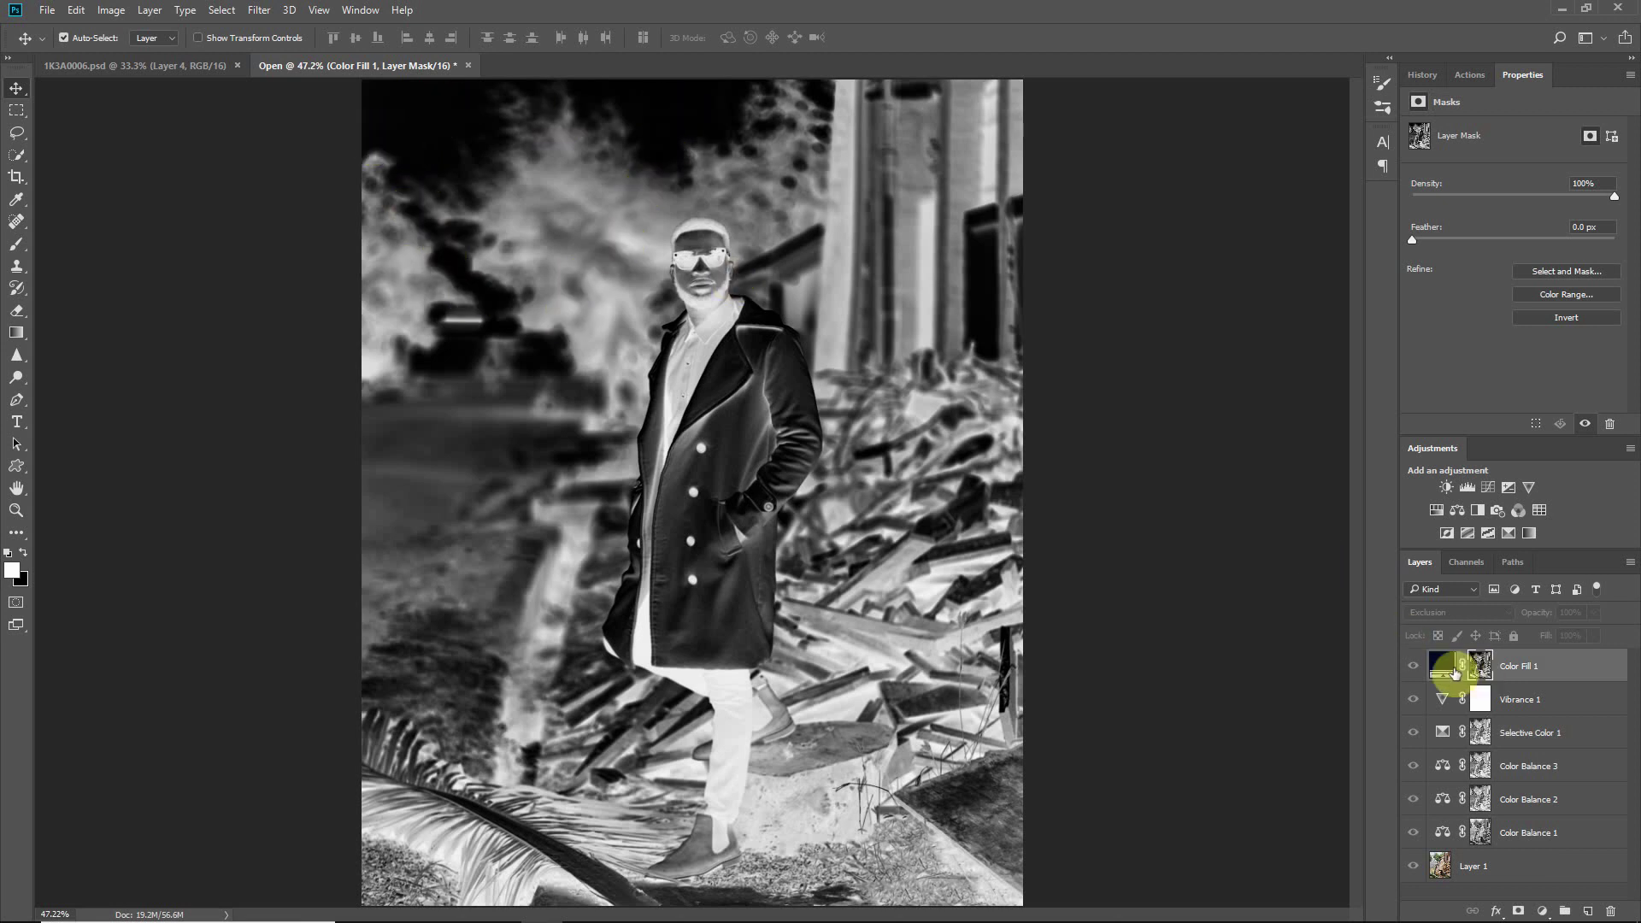
# Step: Lower the Color Fill 1 layer's opacity to 36% and compare the photo with and without it
pyautogui.click(1456, 673)
pyautogui.moveTo(1545, 625); pyautogui.dragTo(1492, 622)
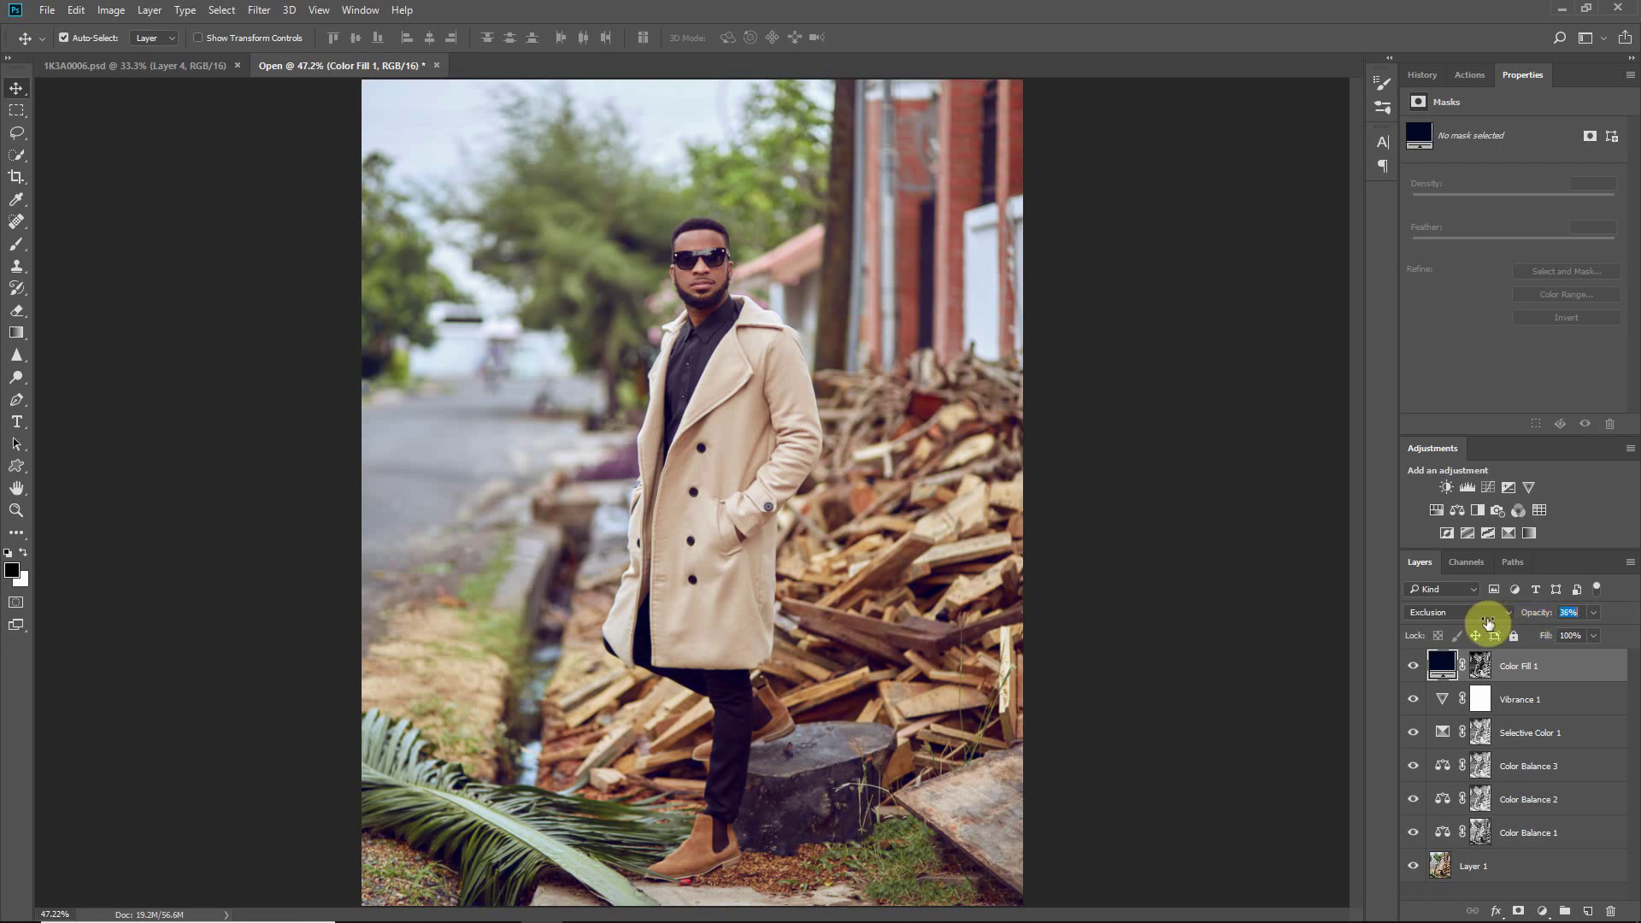
pyautogui.click(1412, 667)
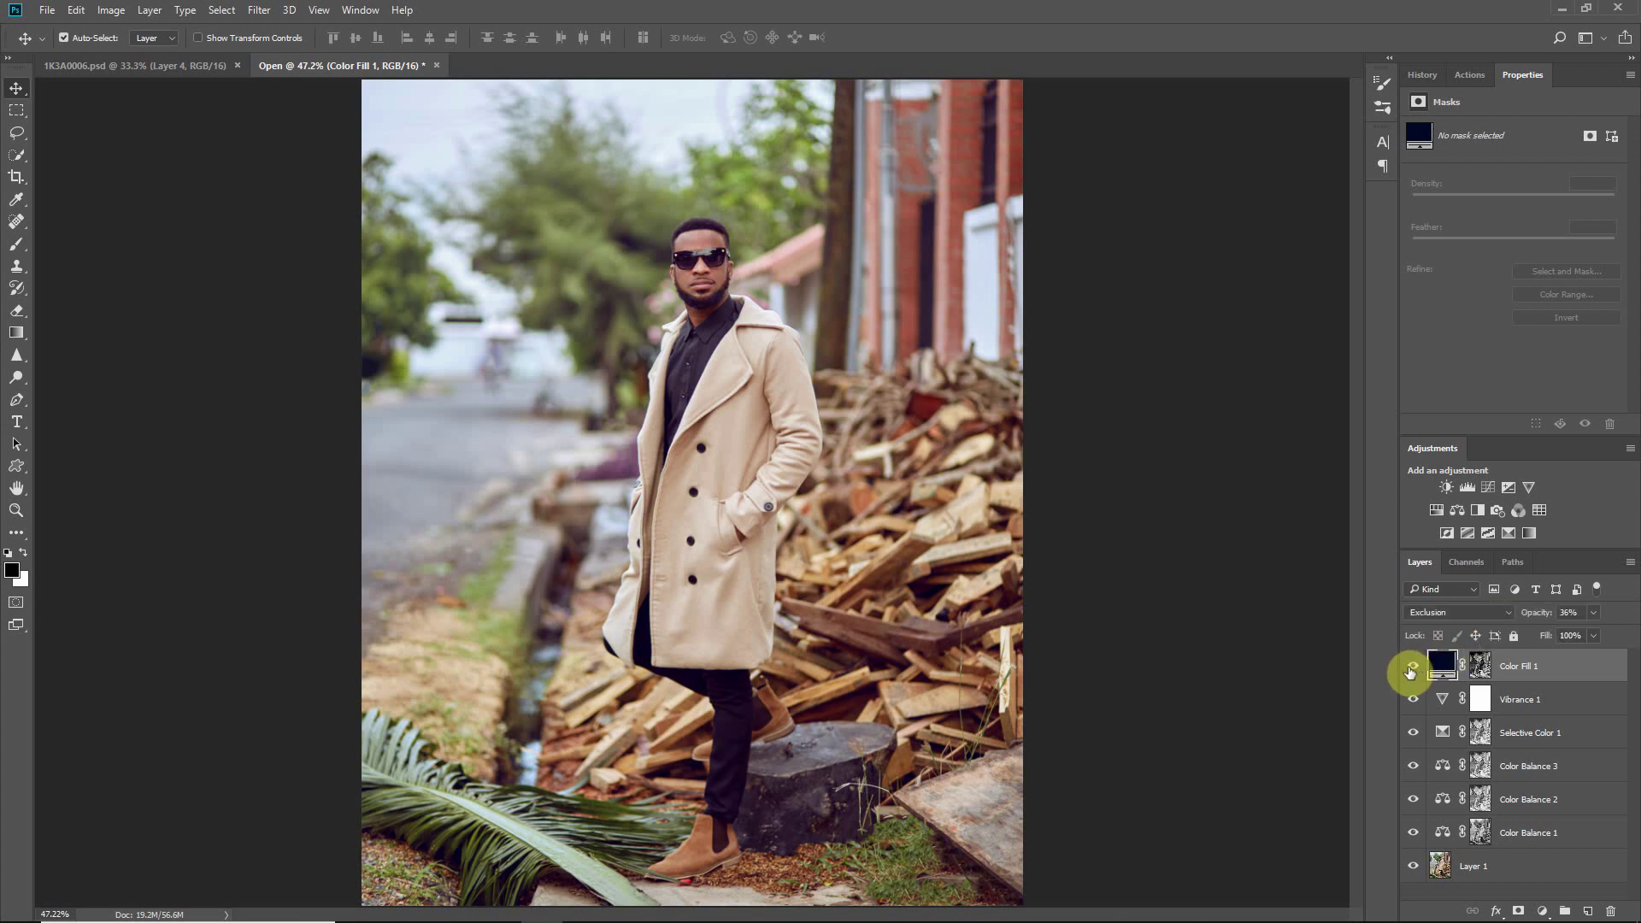
pyautogui.click(1412, 668)
pyautogui.click(1415, 669)
pyautogui.click(1415, 668)
pyautogui.click(1415, 669)
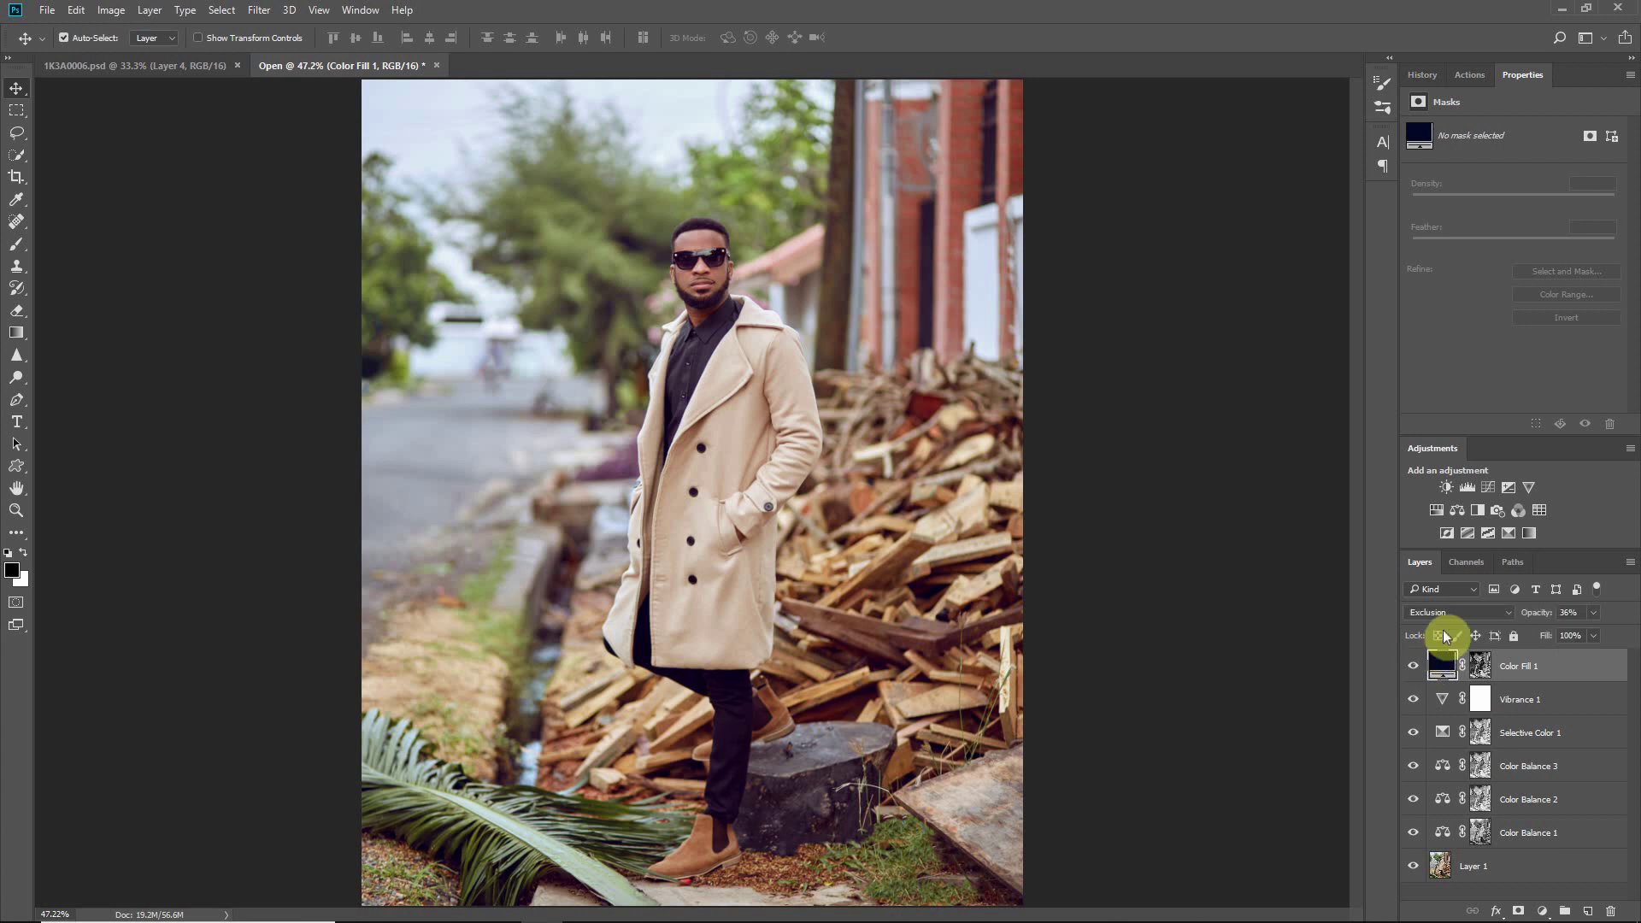
# Step: Add a Levels adjustment above Color Fill 1 with input black at 3 and input white at 250
pyautogui.click(1569, 670)
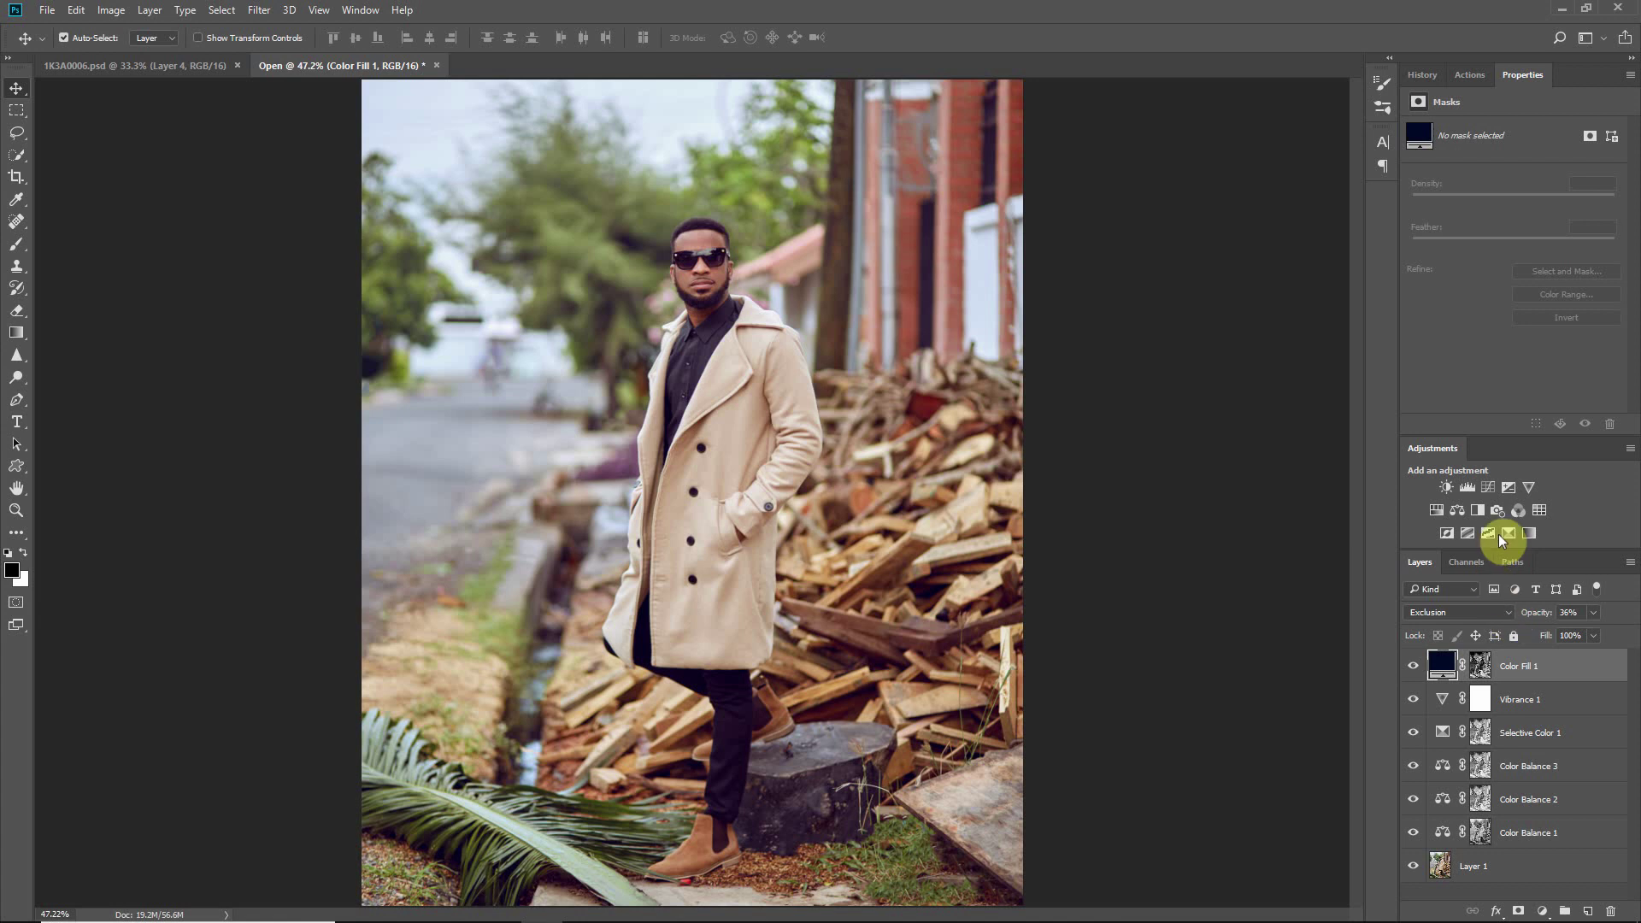
pyautogui.click(1467, 487)
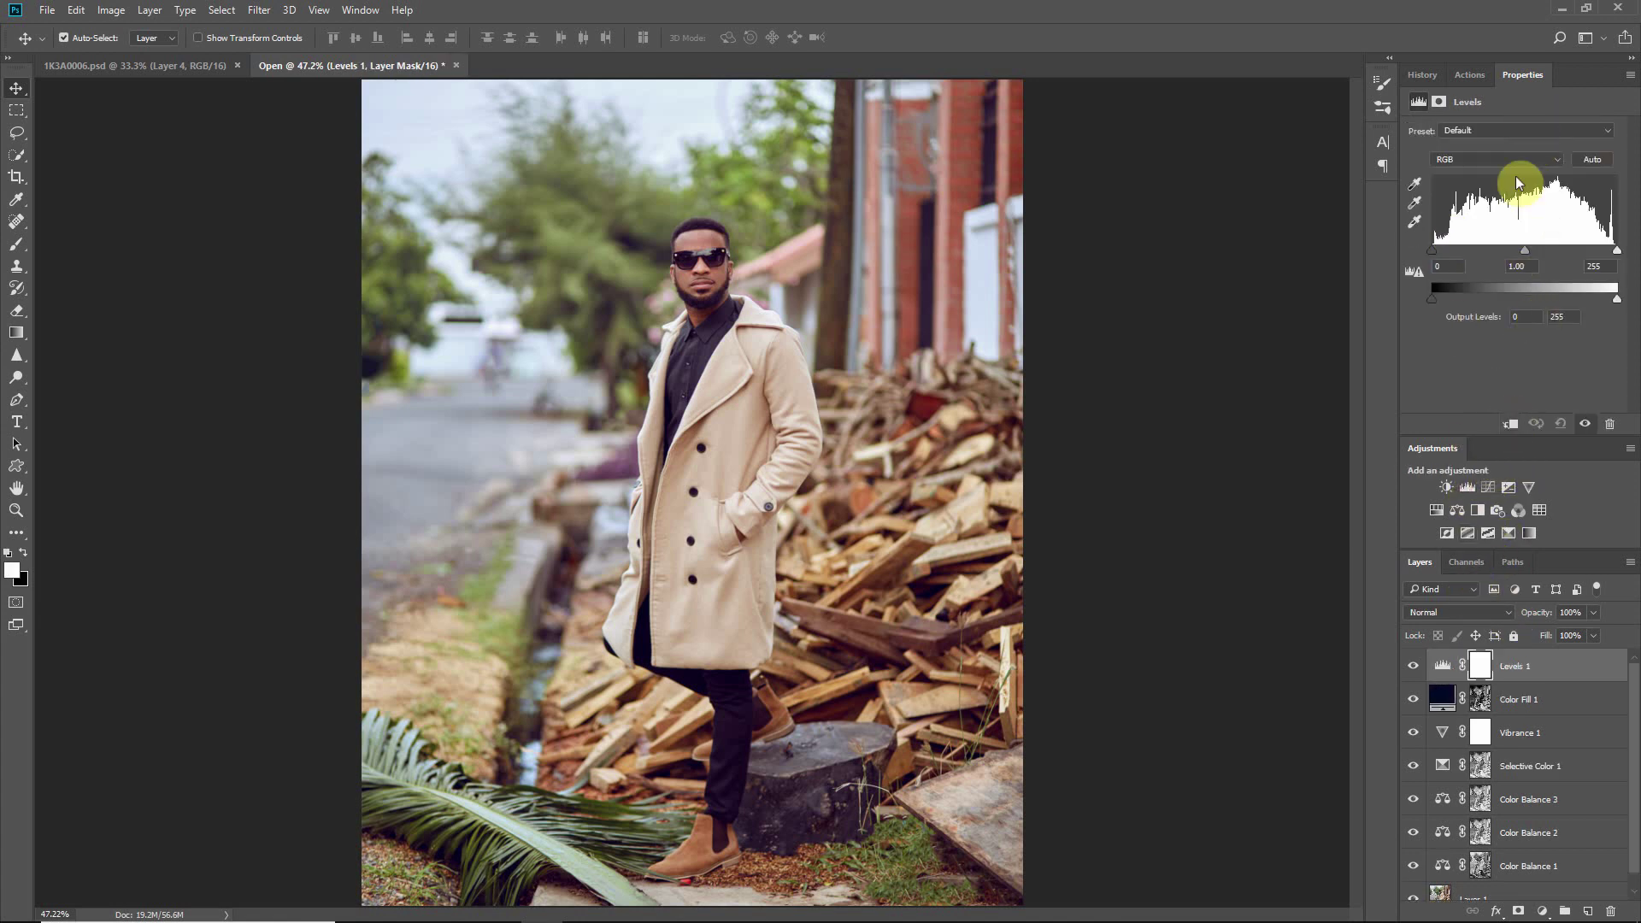
pyautogui.moveTo(1618, 250); pyautogui.dragTo(1617, 259)
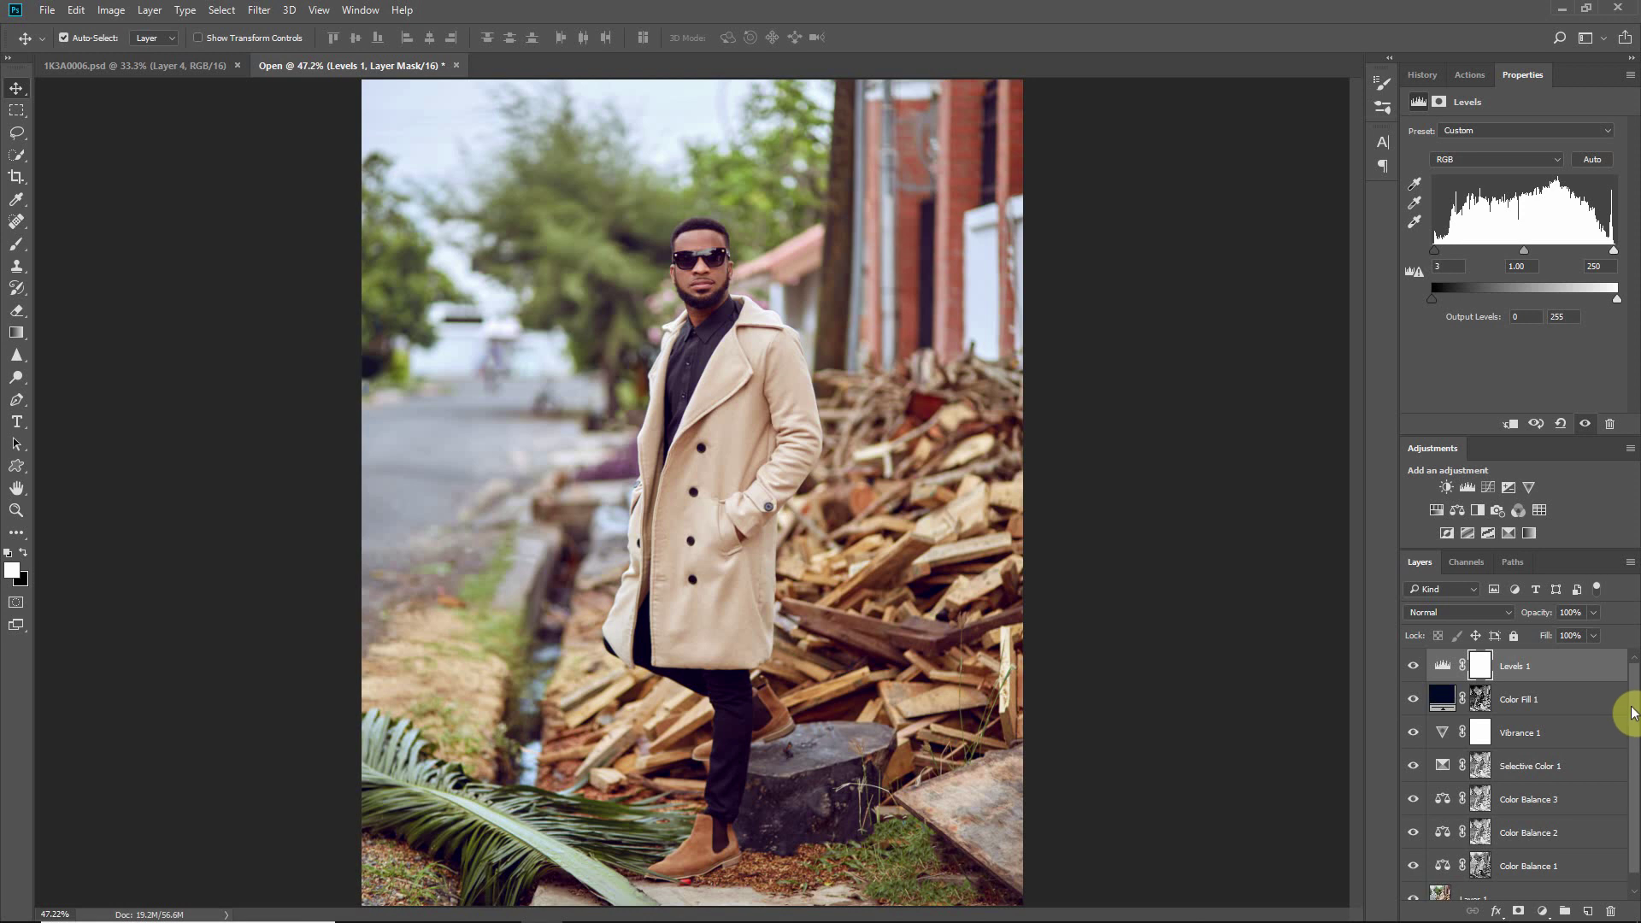
# Step: Compare the original Layer 1 on its own with the fully graded photo
pyautogui.scroll(-1, 1632, 717)
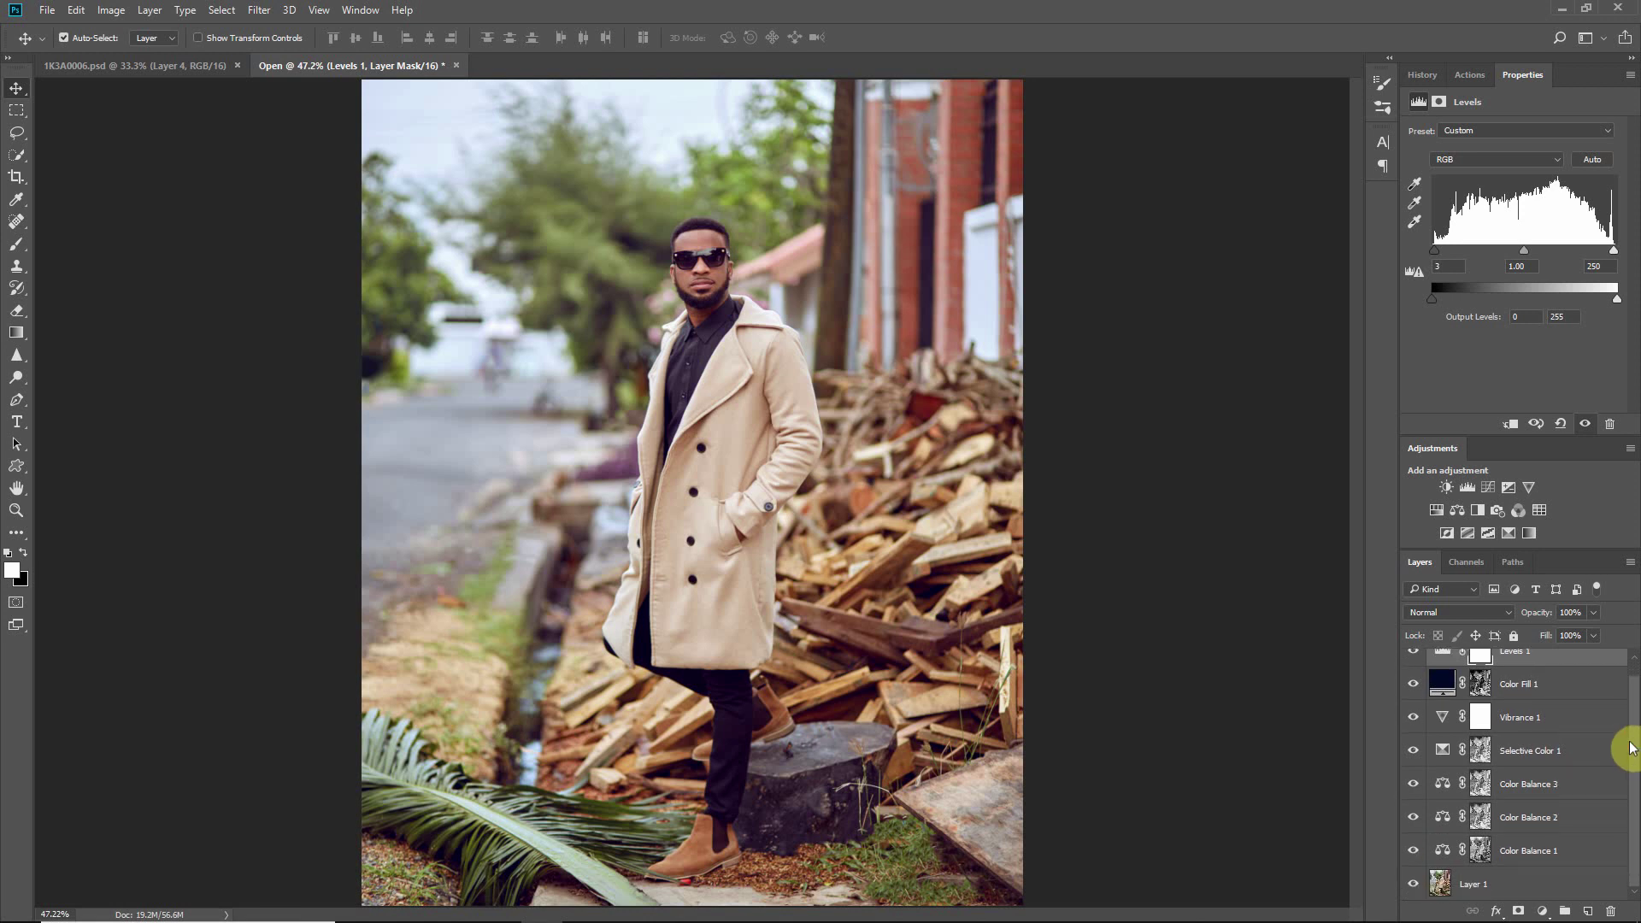
pyautogui.keyDown('alt'); pyautogui.click(1414, 885); pyautogui.keyUp('alt')
pyautogui.keyDown('alt'); pyautogui.click(1414, 885); pyautogui.keyUp('alt')
pyautogui.keyDown('alt'); pyautogui.click(1414, 885); pyautogui.keyUp('alt')
pyautogui.keyDown('alt'); pyautogui.click(1414, 885); pyautogui.keyUp('alt')
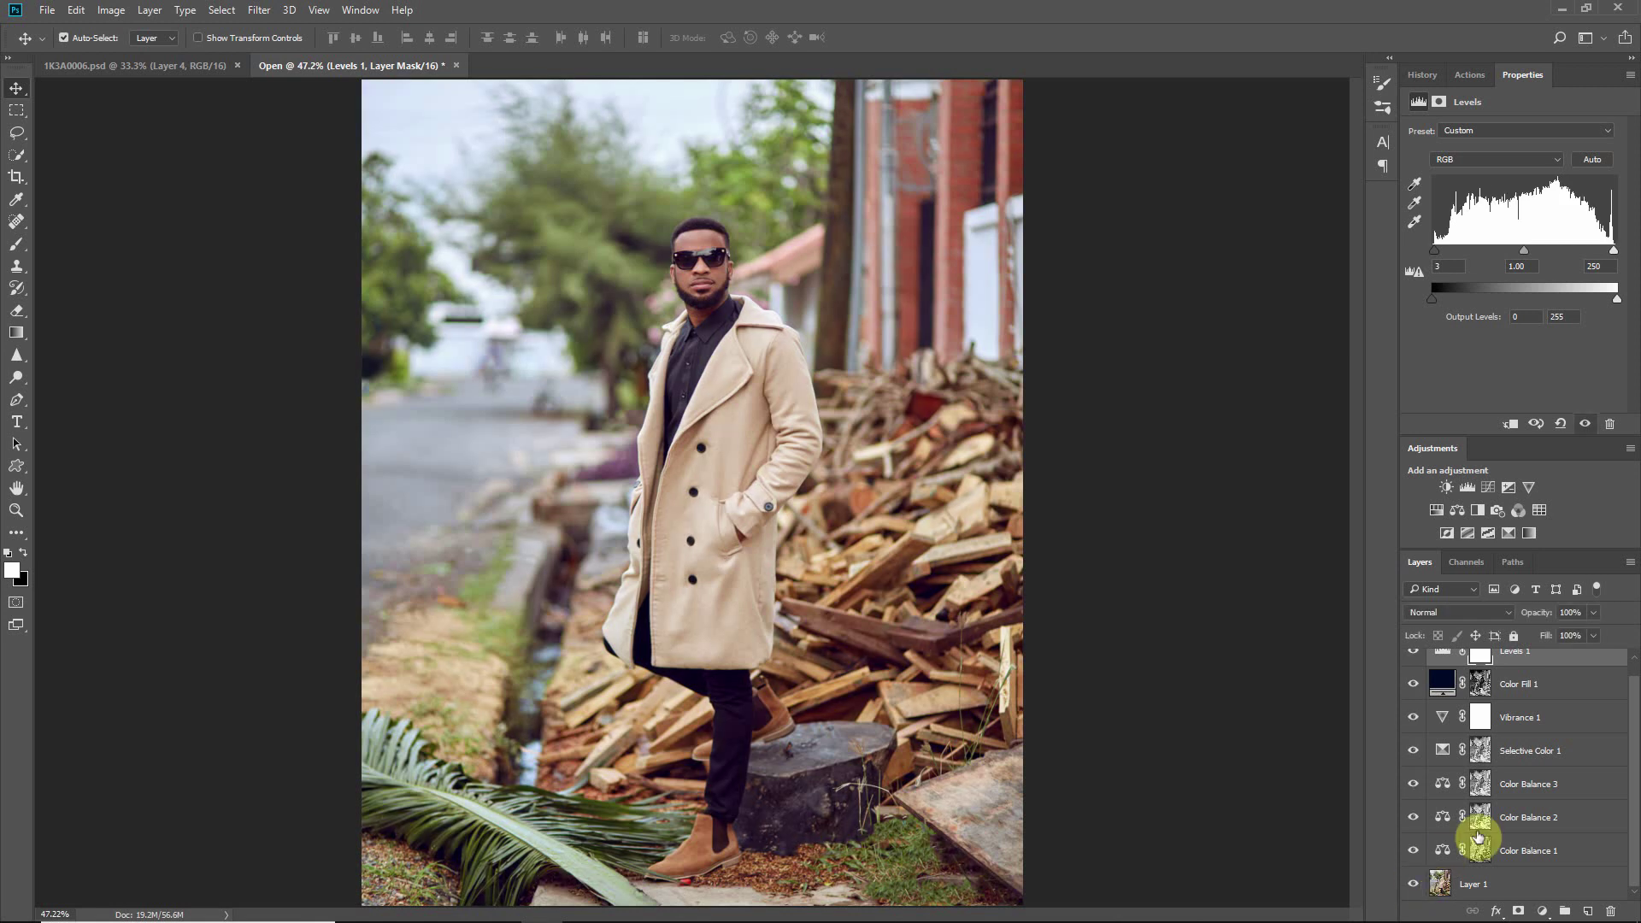
pyautogui.scroll(1, 1633, 703)
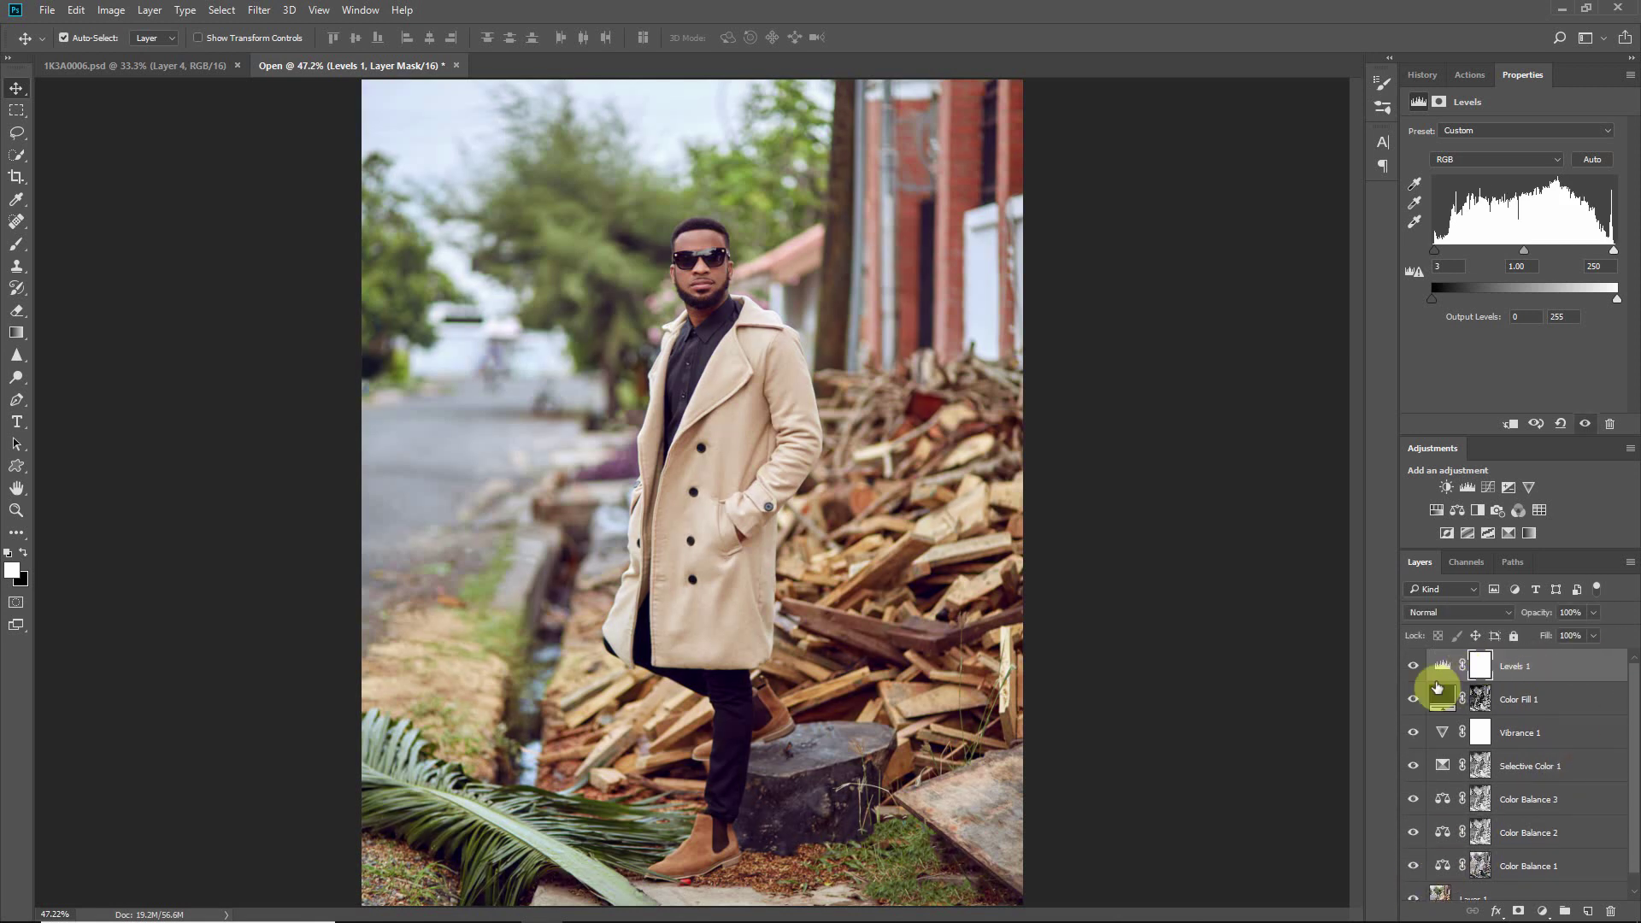
# Step: Stamp all visible layers into a new layer on top and duplicate the current history state as a new document
pyautogui.hotkey('ctrl', 'shift', 'alt', 'e')
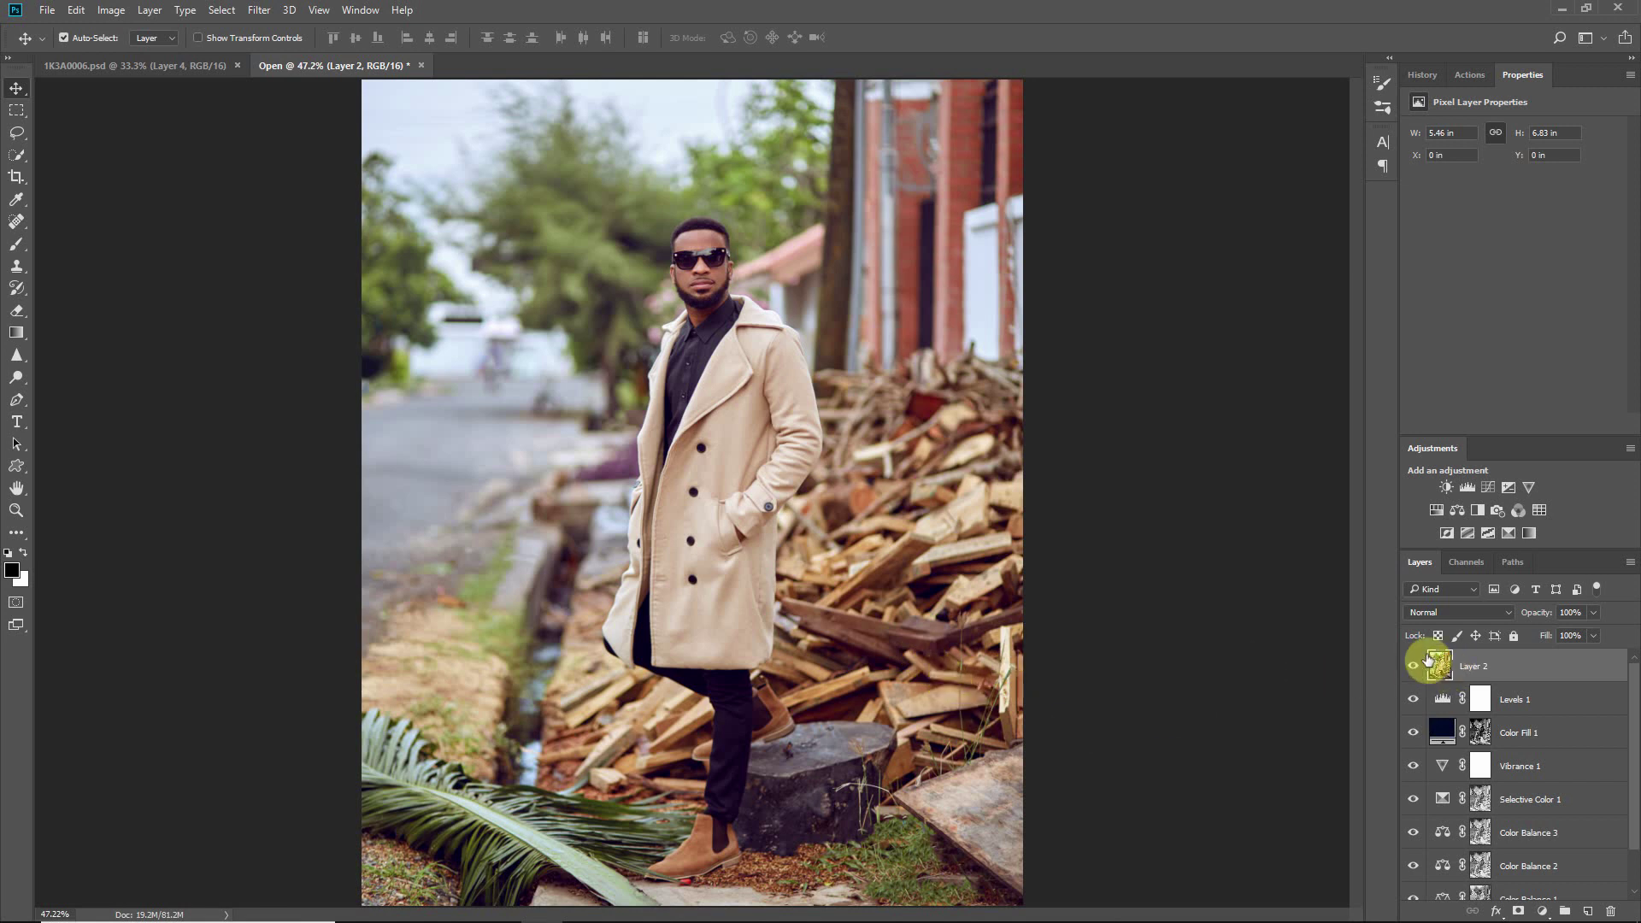
pyautogui.click(1426, 75)
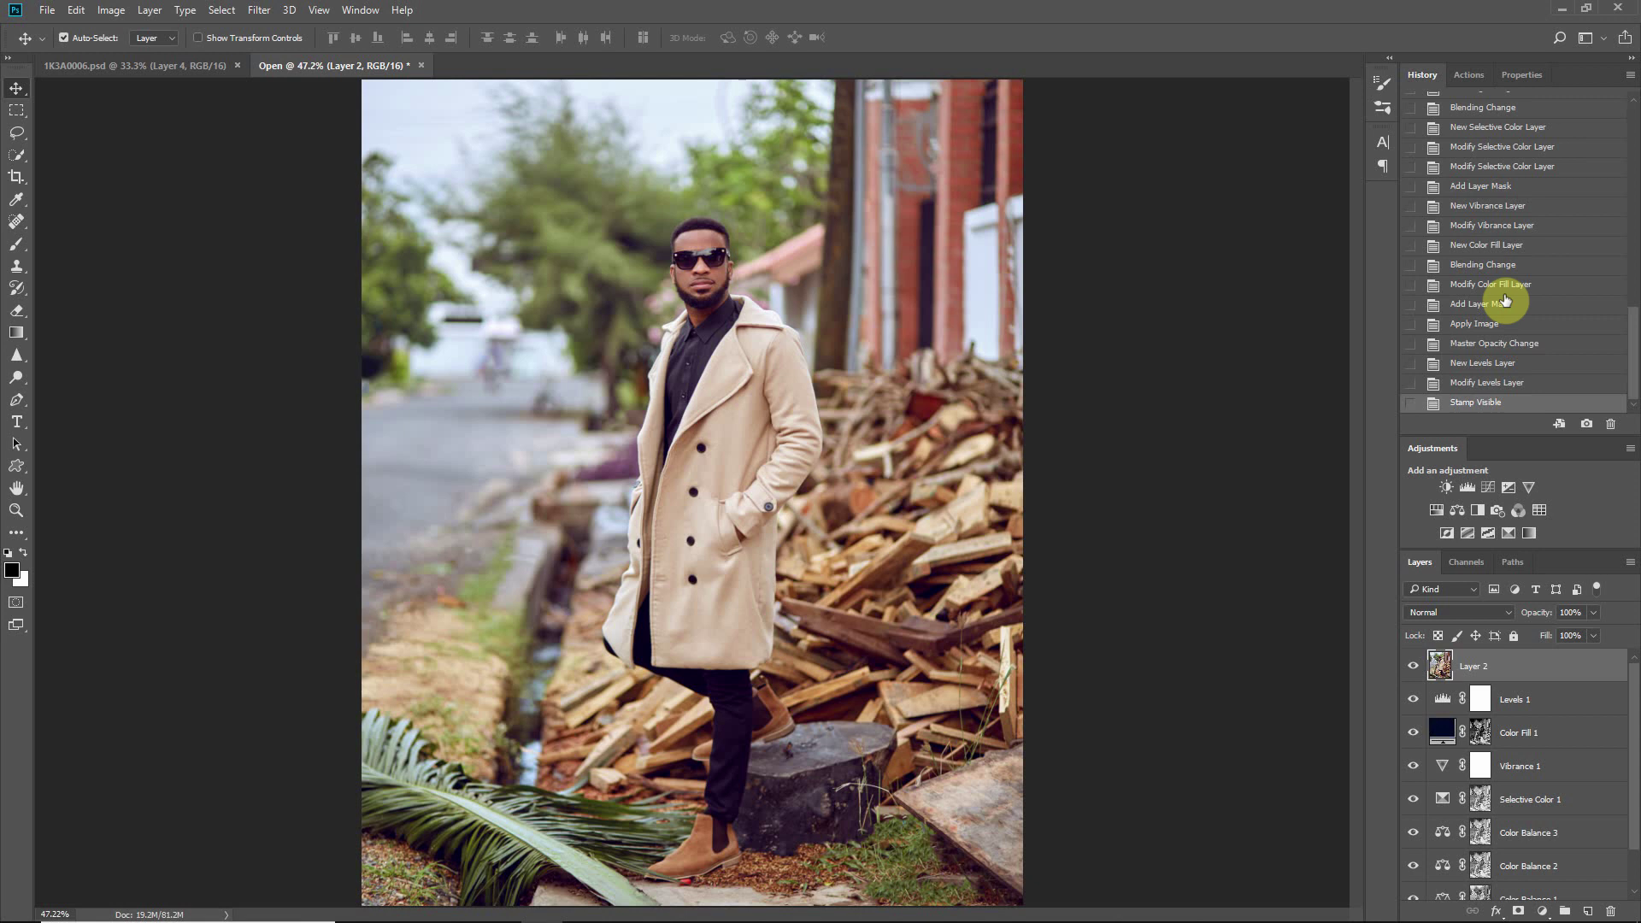
pyautogui.click(1561, 426)
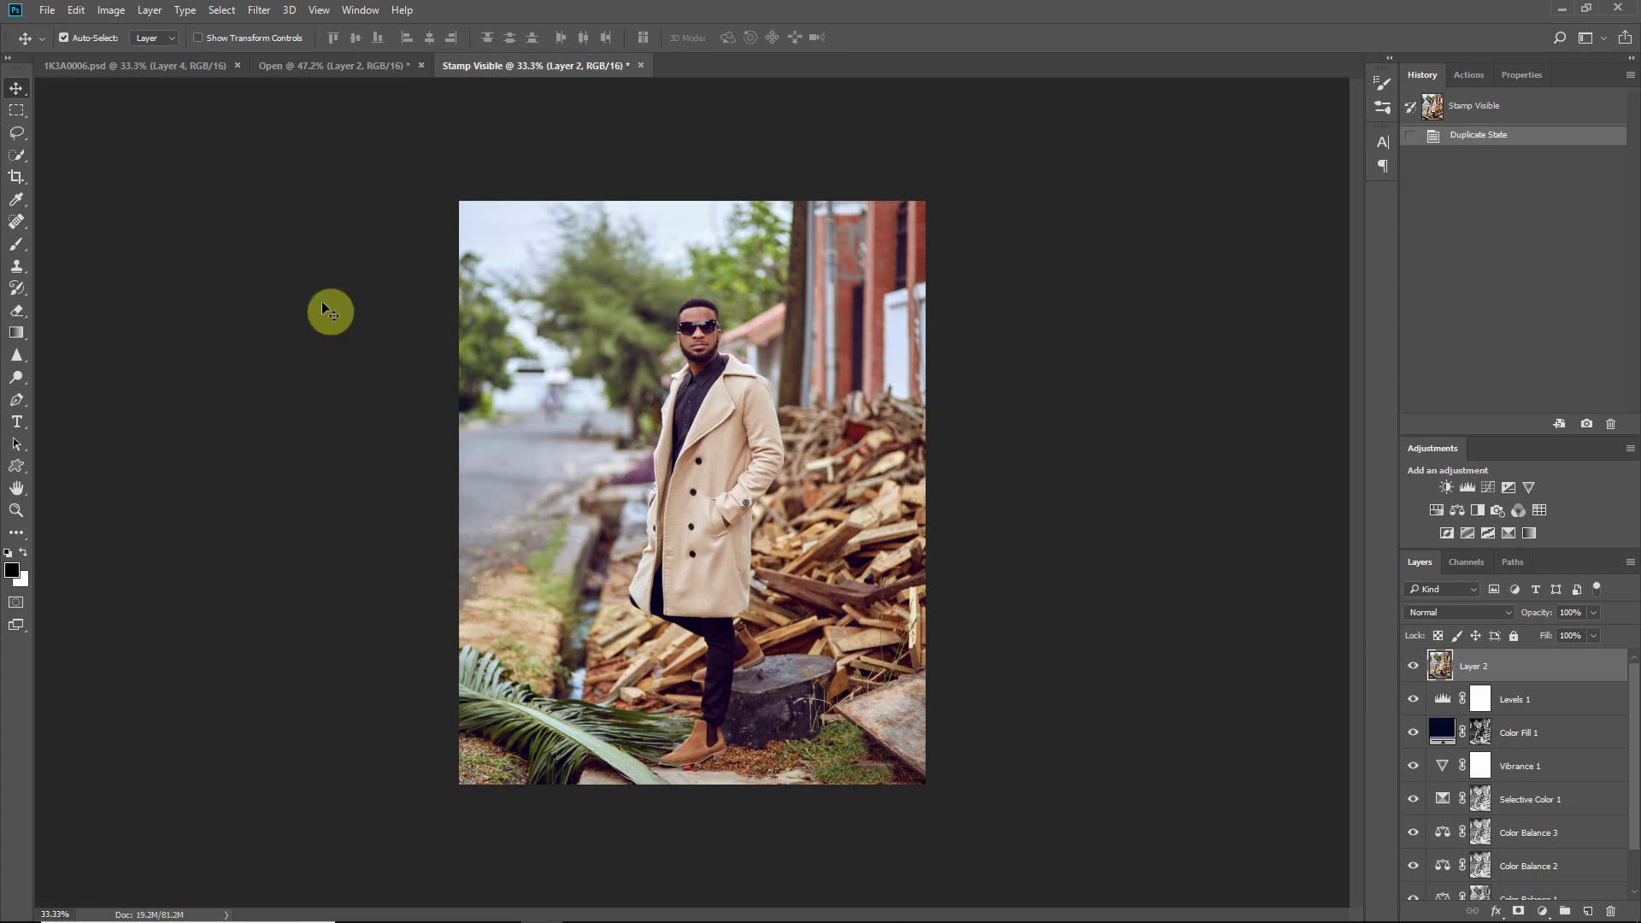
# Step: Crop the duplicated document to the 4:5 (8:10) ratio, keeping the full frame
pyautogui.hotkey('ctrl', '0')
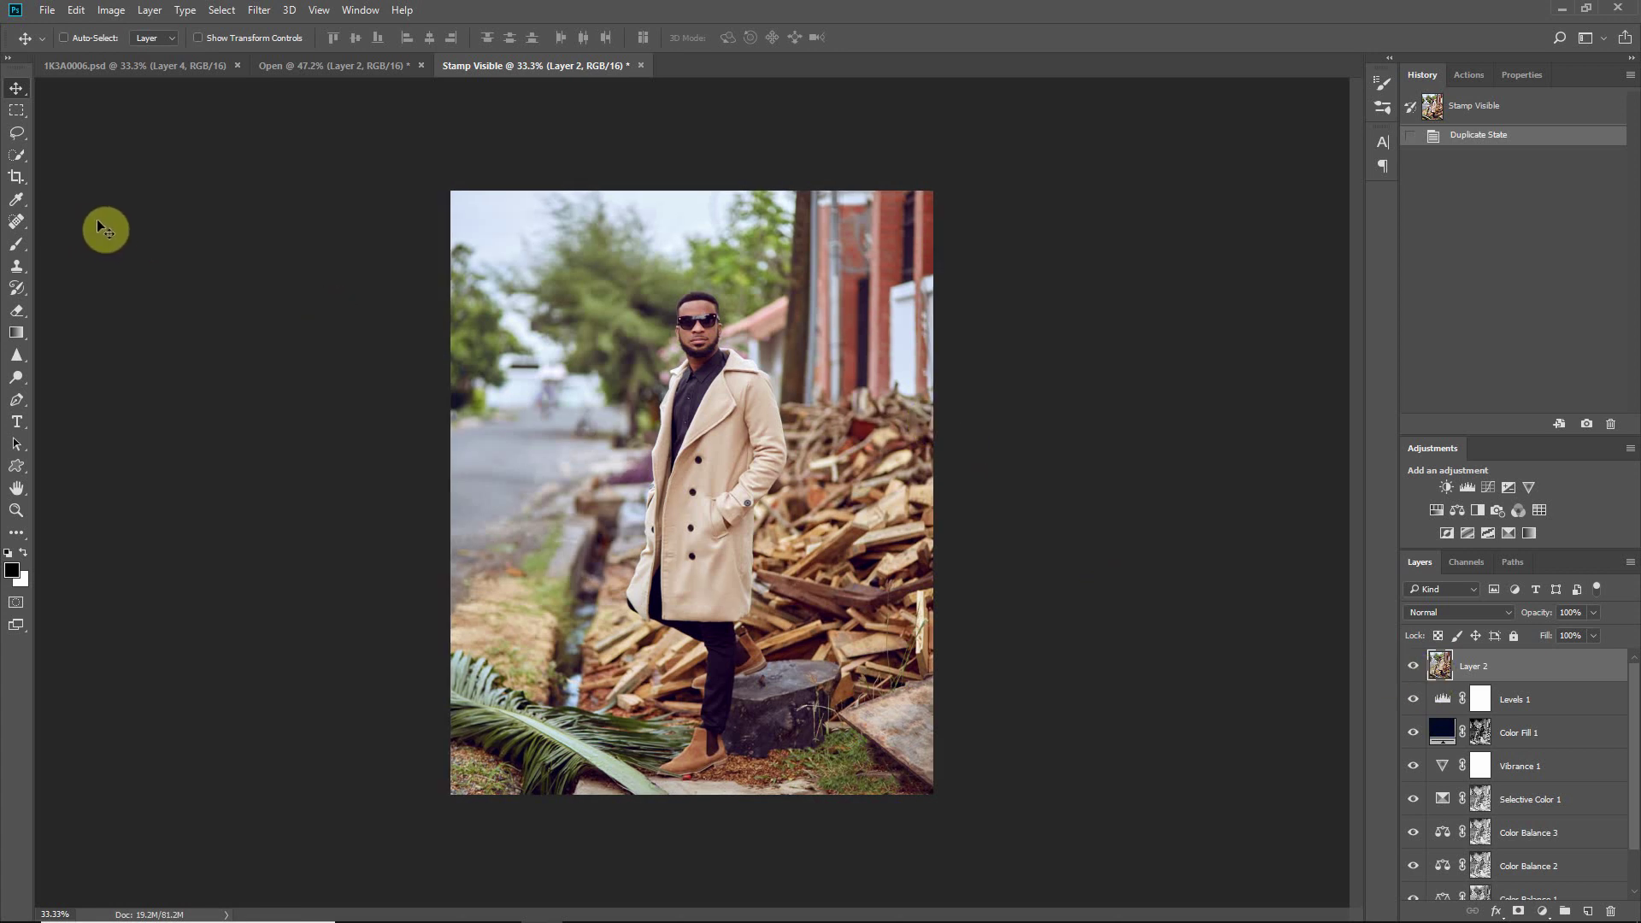
pyautogui.click(17, 178)
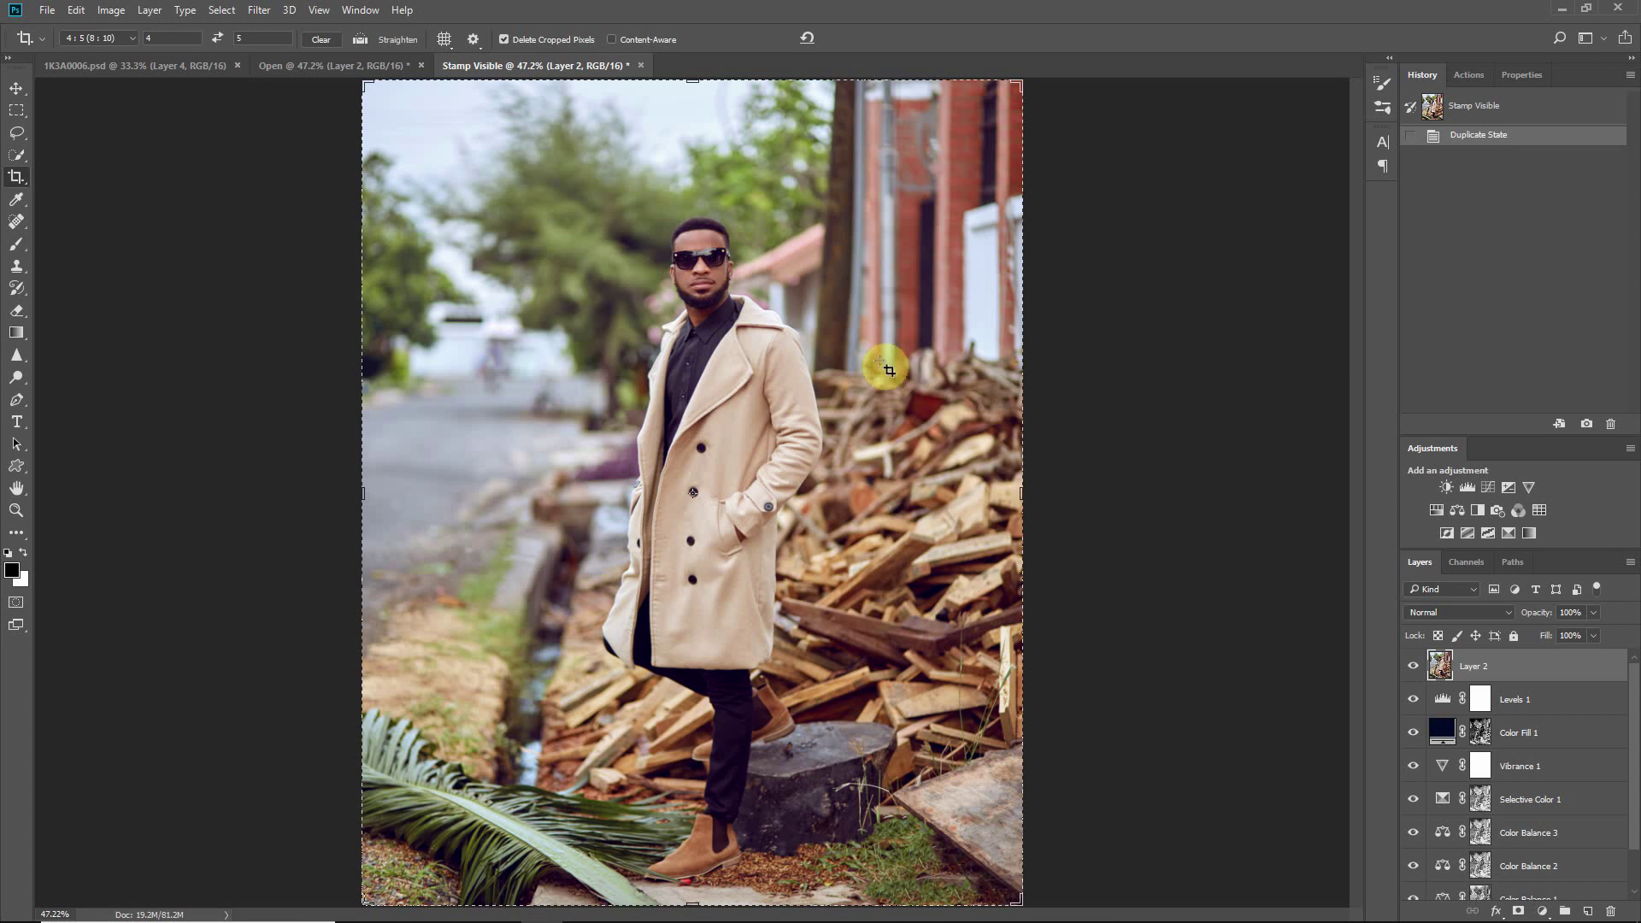
pyautogui.click(896, 400)
pyautogui.press('Return')
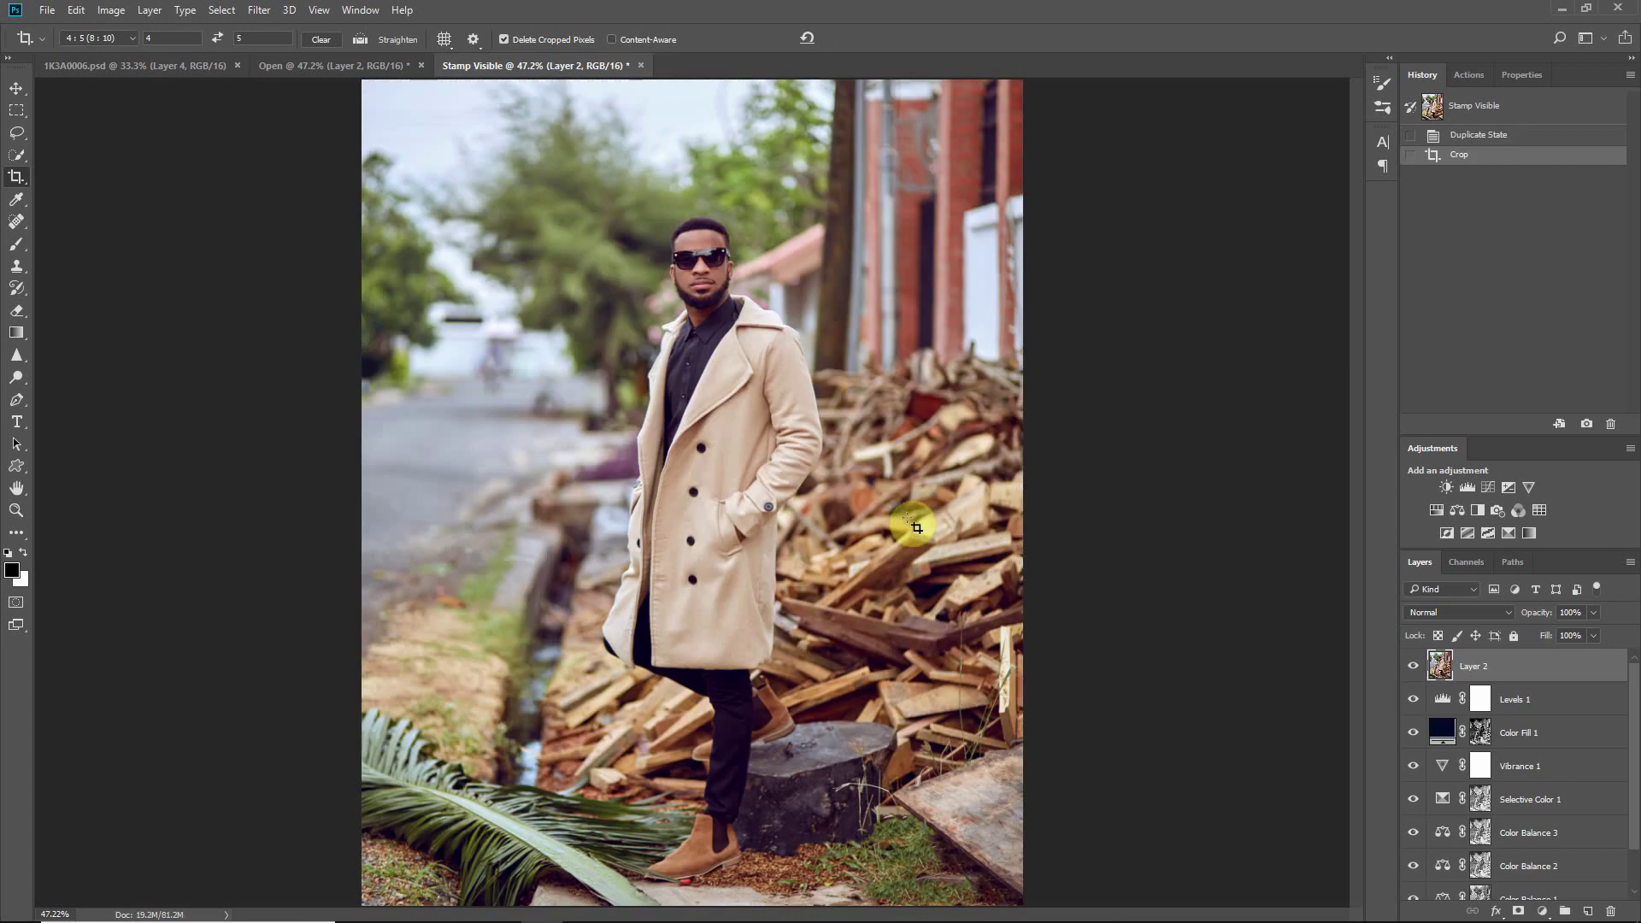
pyautogui.click(264, 12)
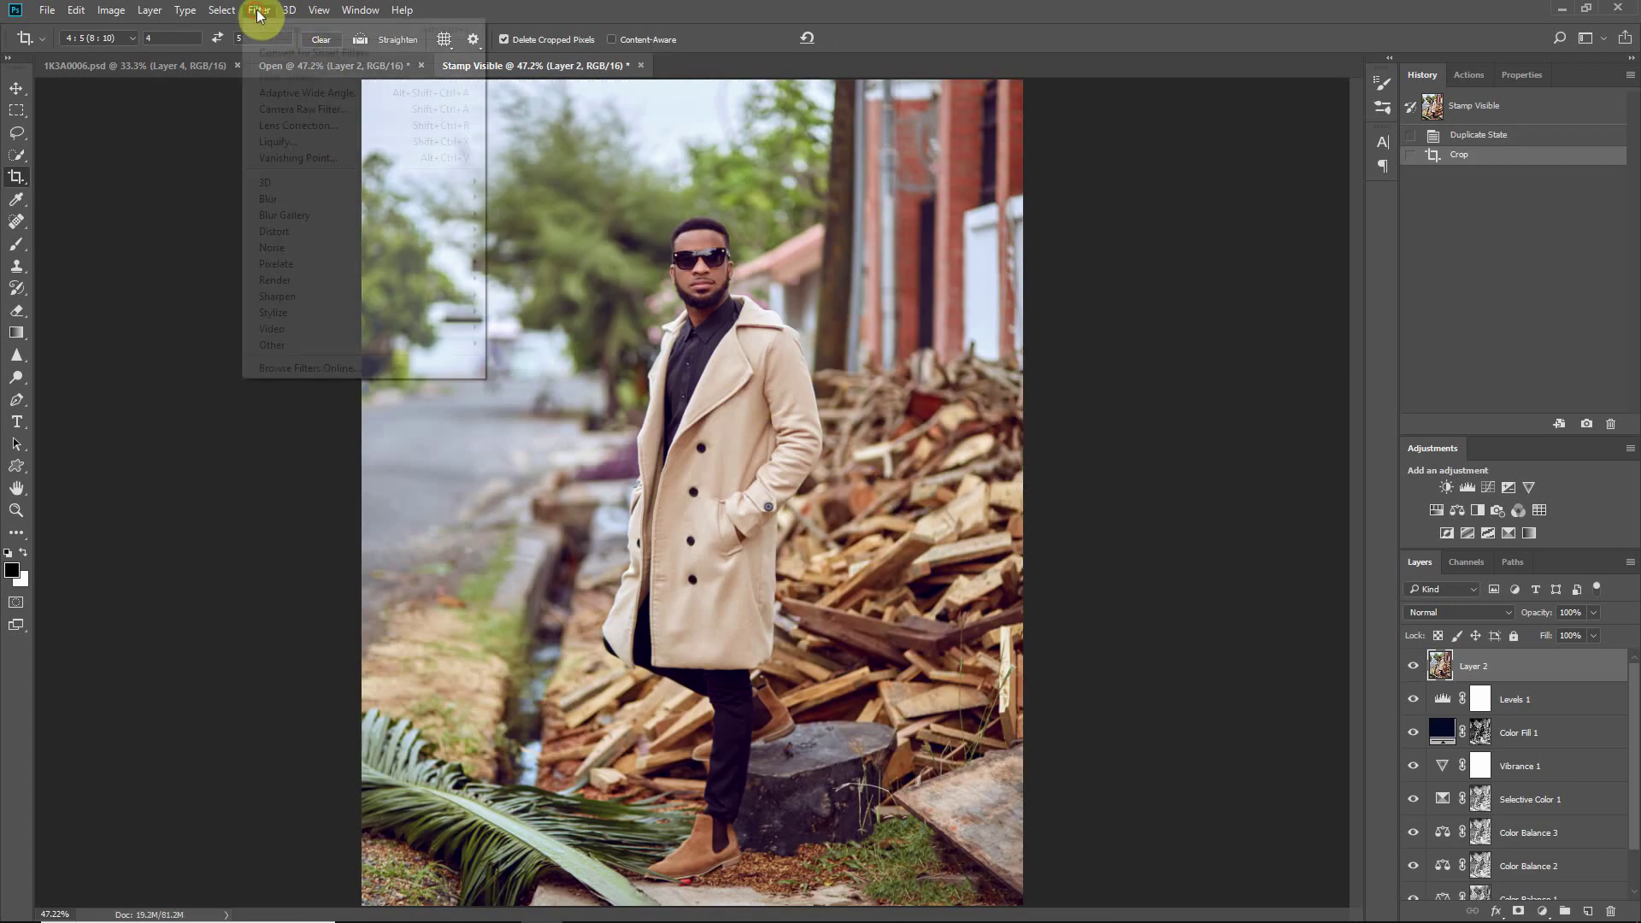
pyautogui.moveTo(308, 299)
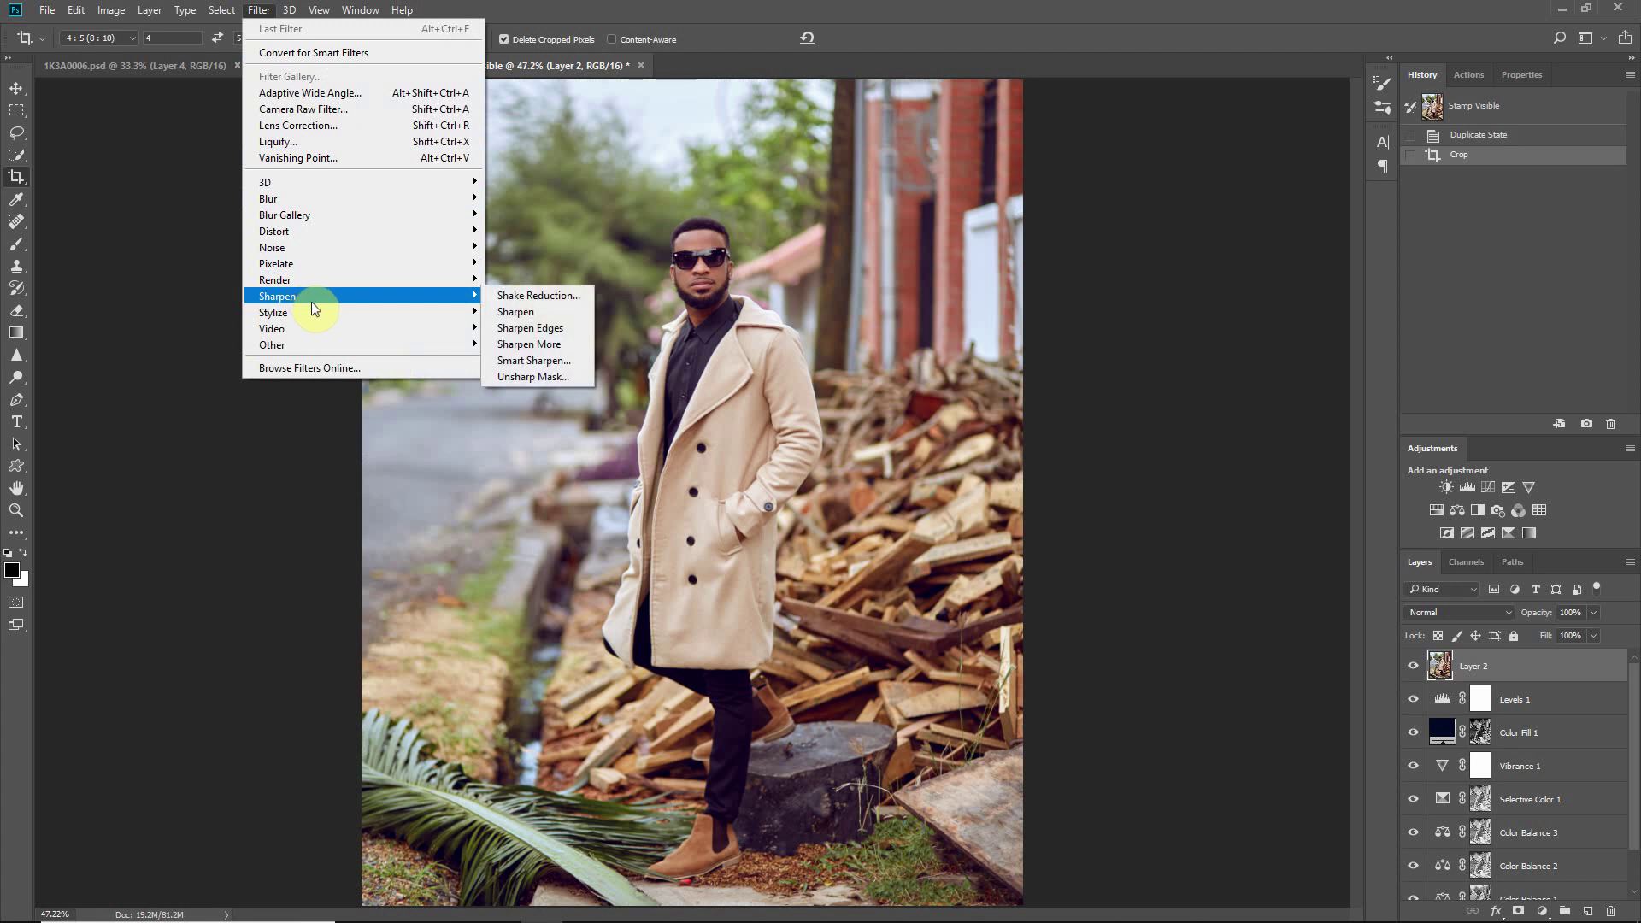
pyautogui.click(696, 30)
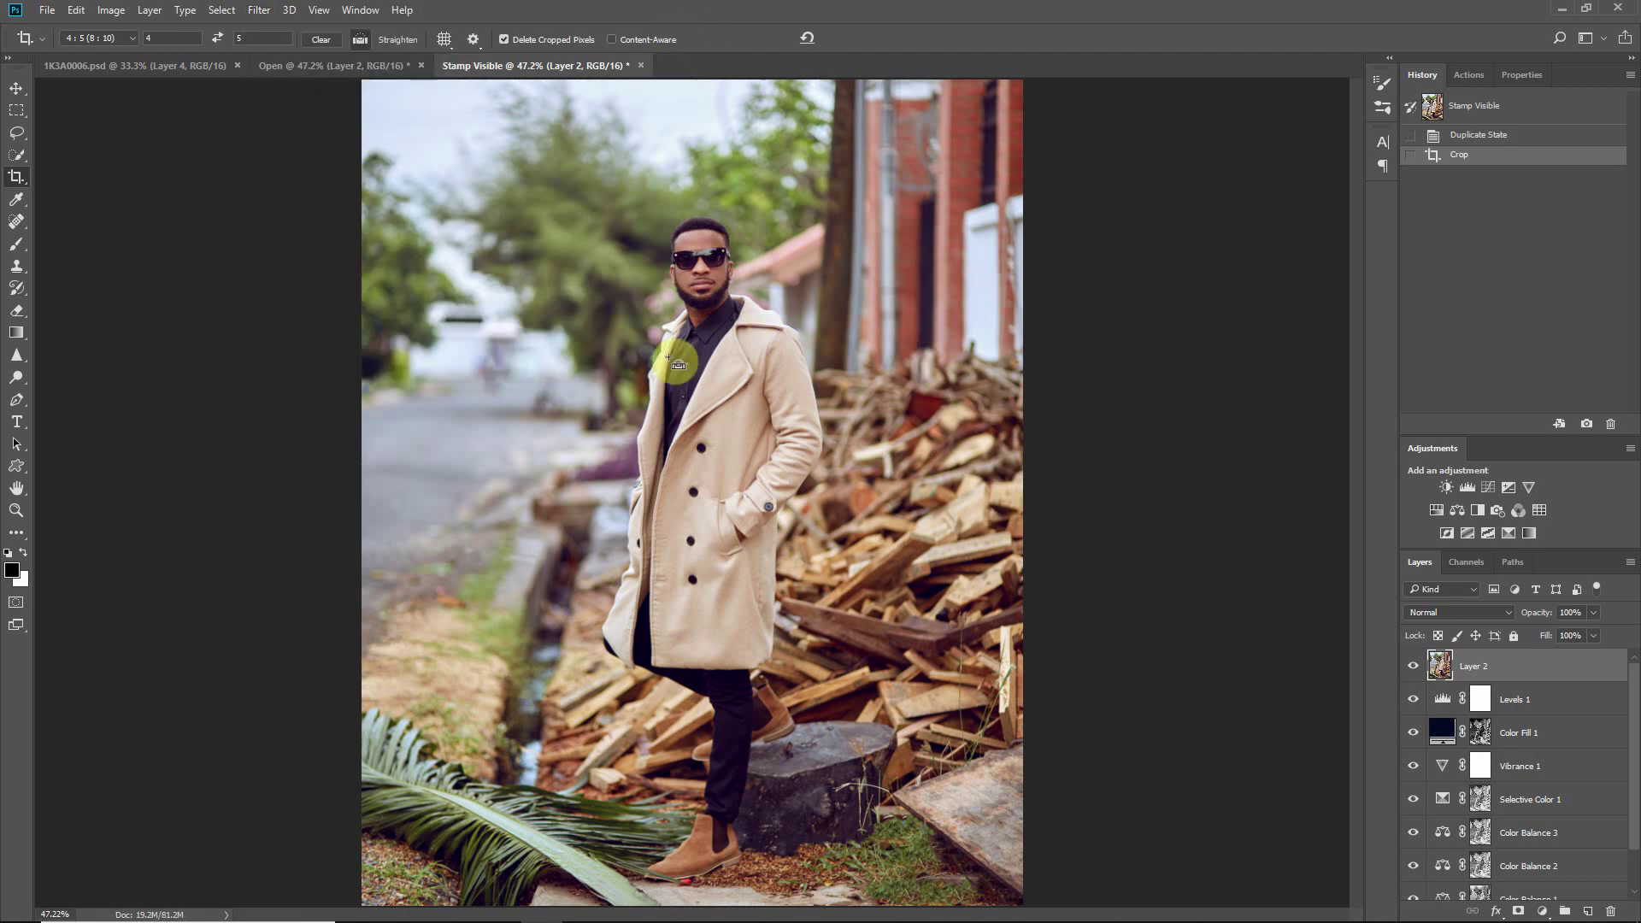
# Step: Check the duplicate's pixel dimensions and resolution in Image Size, leaving the values as they are
pyautogui.press('ctrl')
pyautogui.hotkey('ctrl', 'alt', 'i')
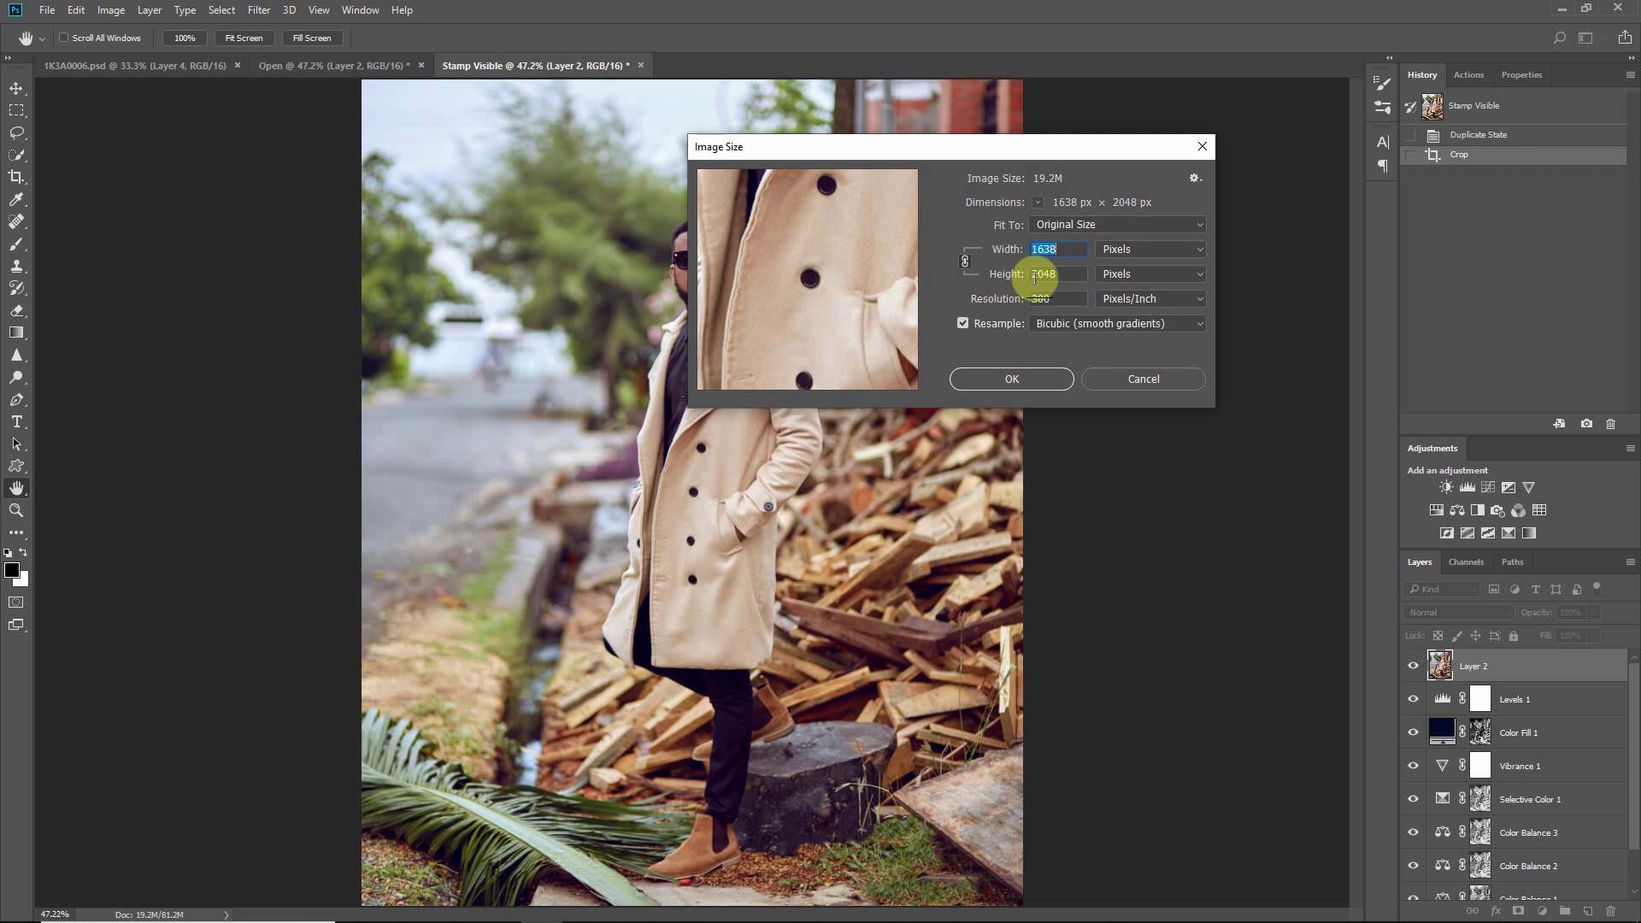
pyautogui.click(1040, 381)
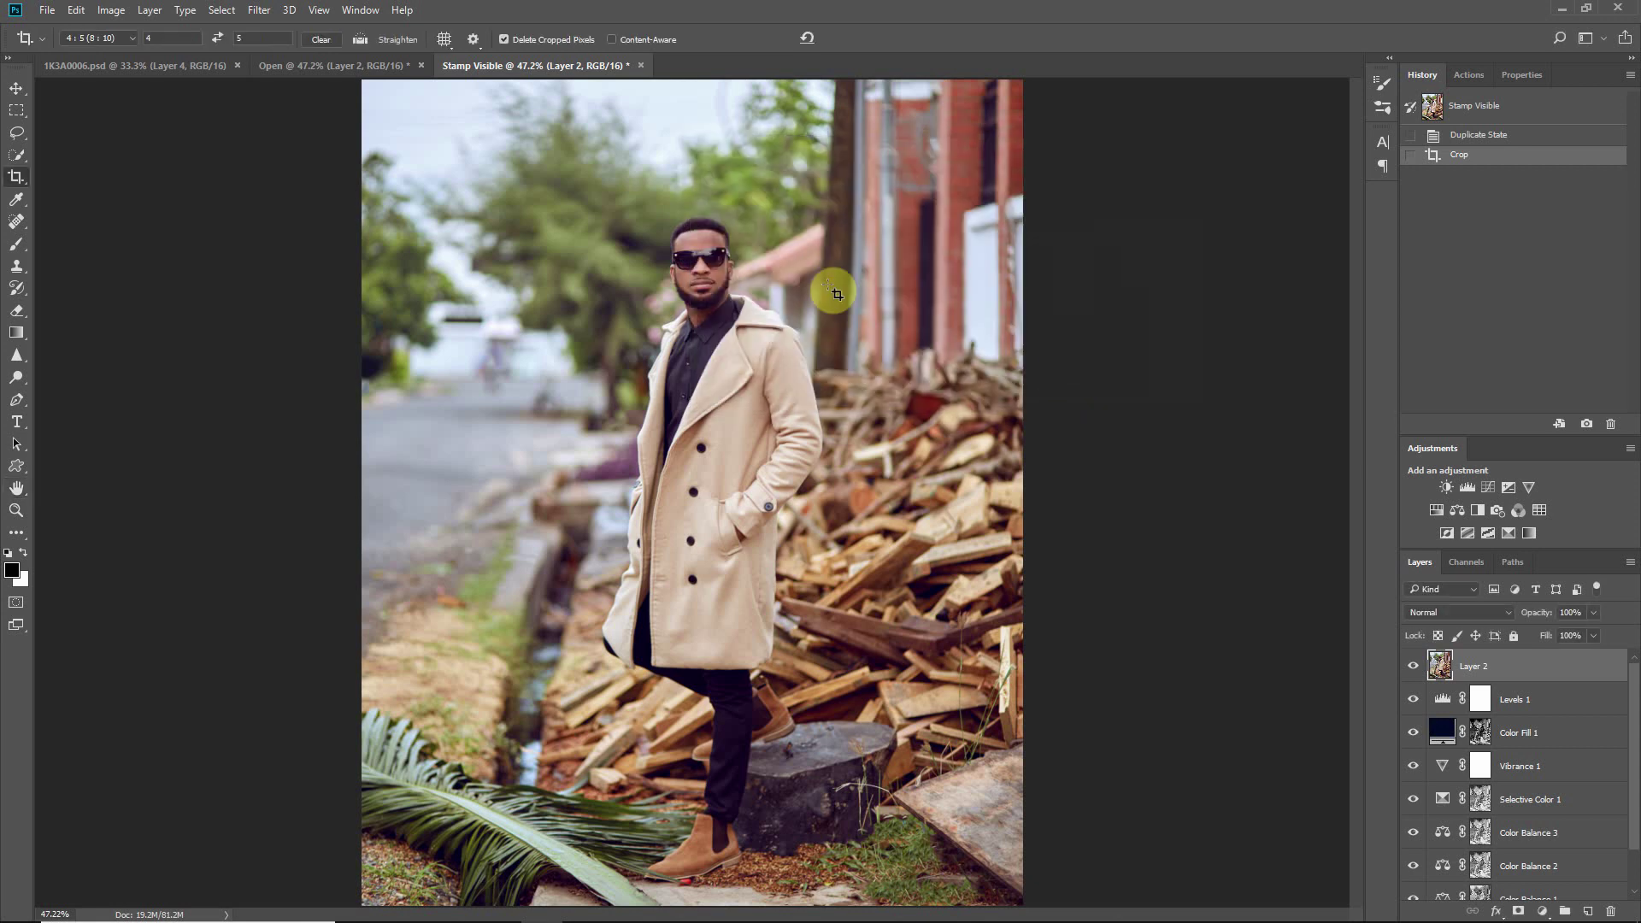
# Step: Sharpen the stamped Layer 2 with Unsharp Mask at amount 50%, radius 1.0 pixels and threshold 0 levels
pyautogui.click(16, 88)
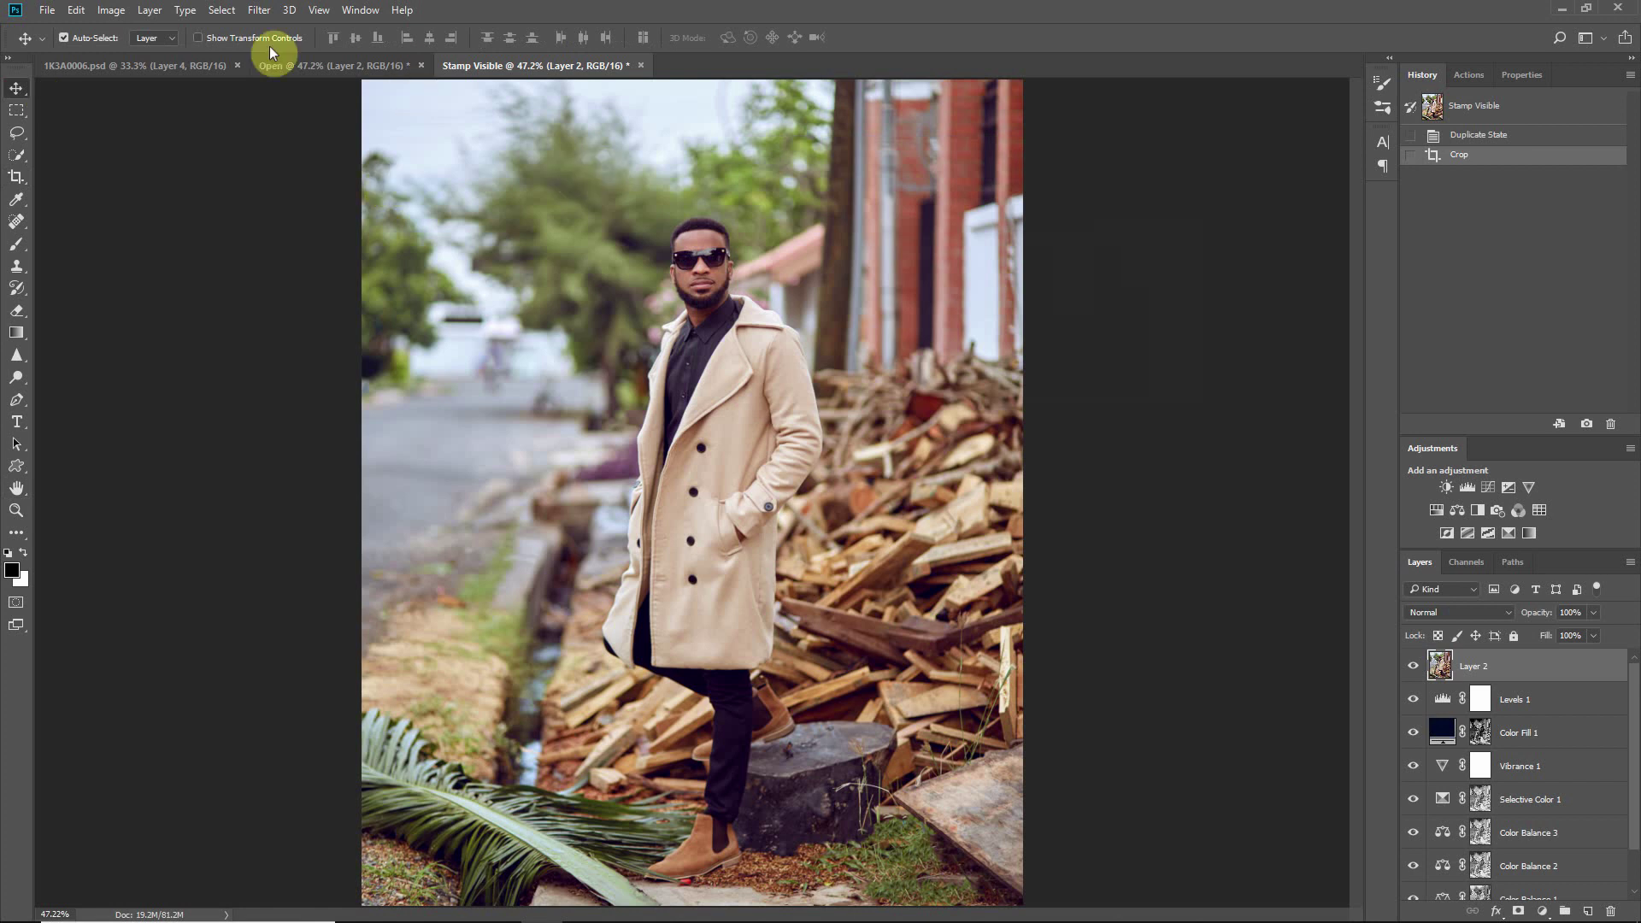
pyautogui.click(261, 12)
pyautogui.moveTo(337, 293)
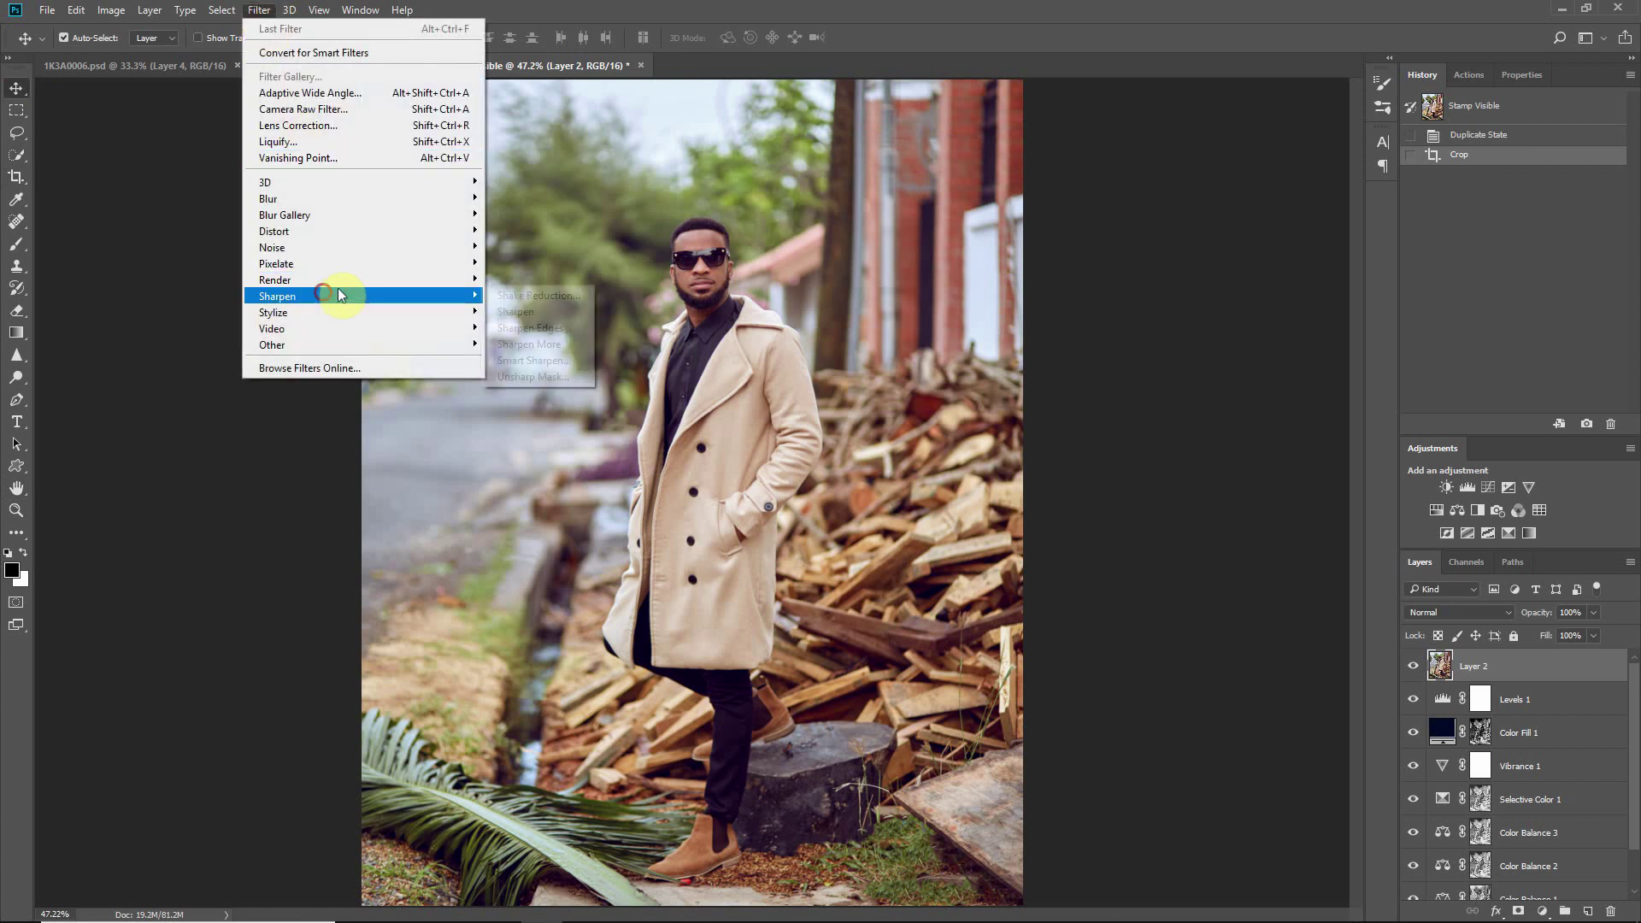
pyautogui.click(531, 377)
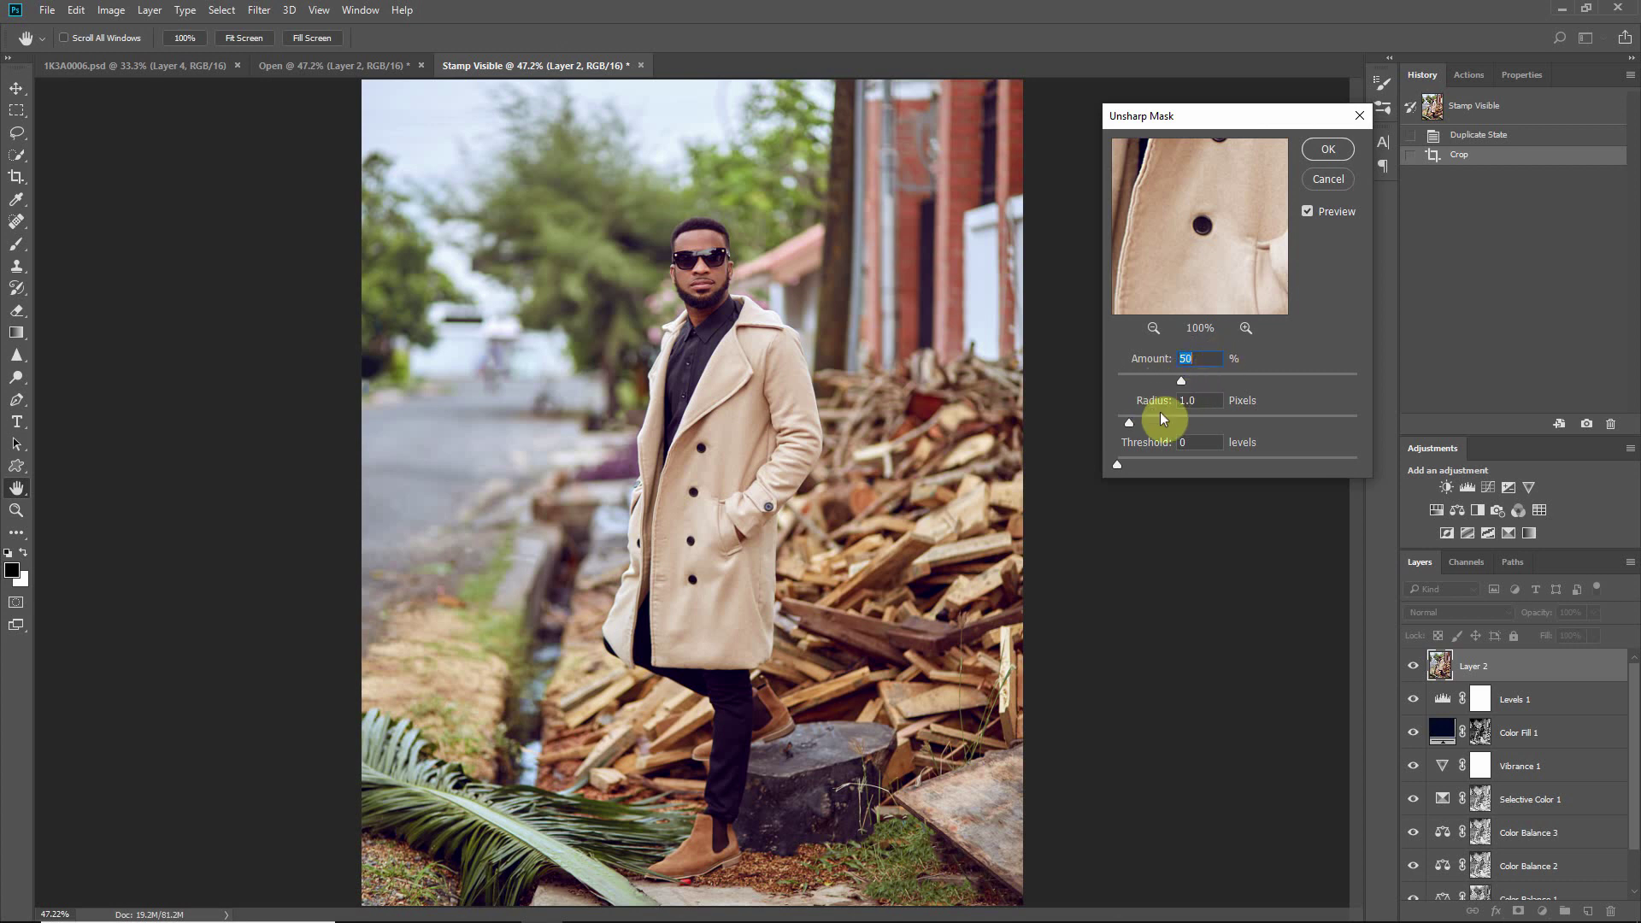
pyautogui.click(1328, 150)
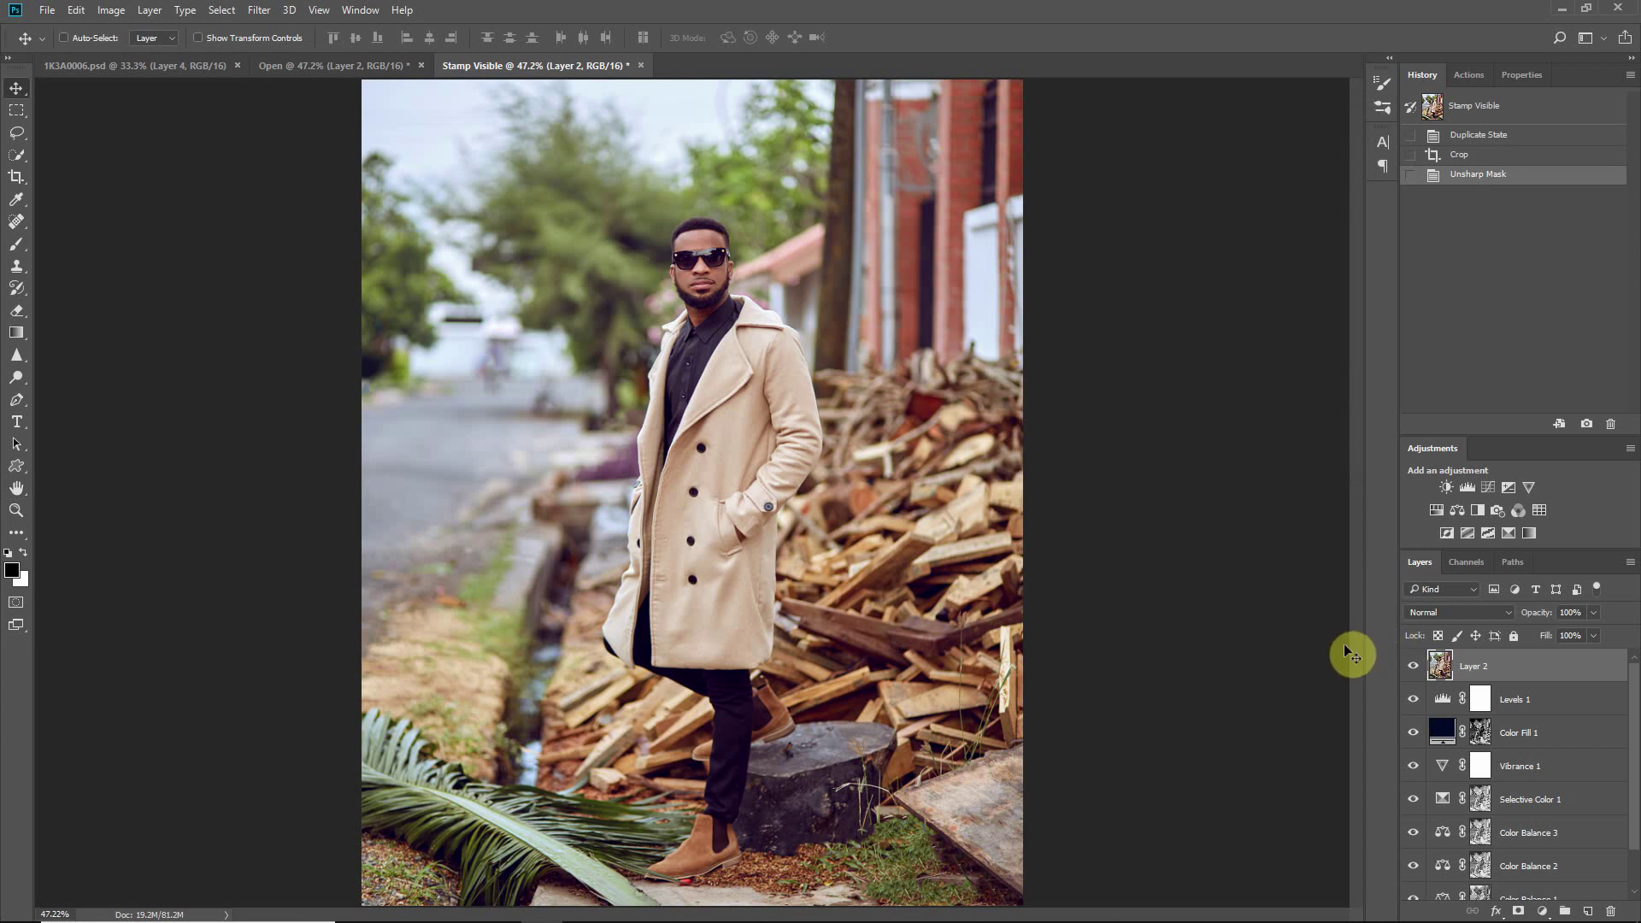
# Step: Examine the sharpened photo at closer magnification and compare it with the original Layer 1 on its own
pyautogui.hotkey('ctrl', '+')
pyautogui.hotkey('ctrl', '+')
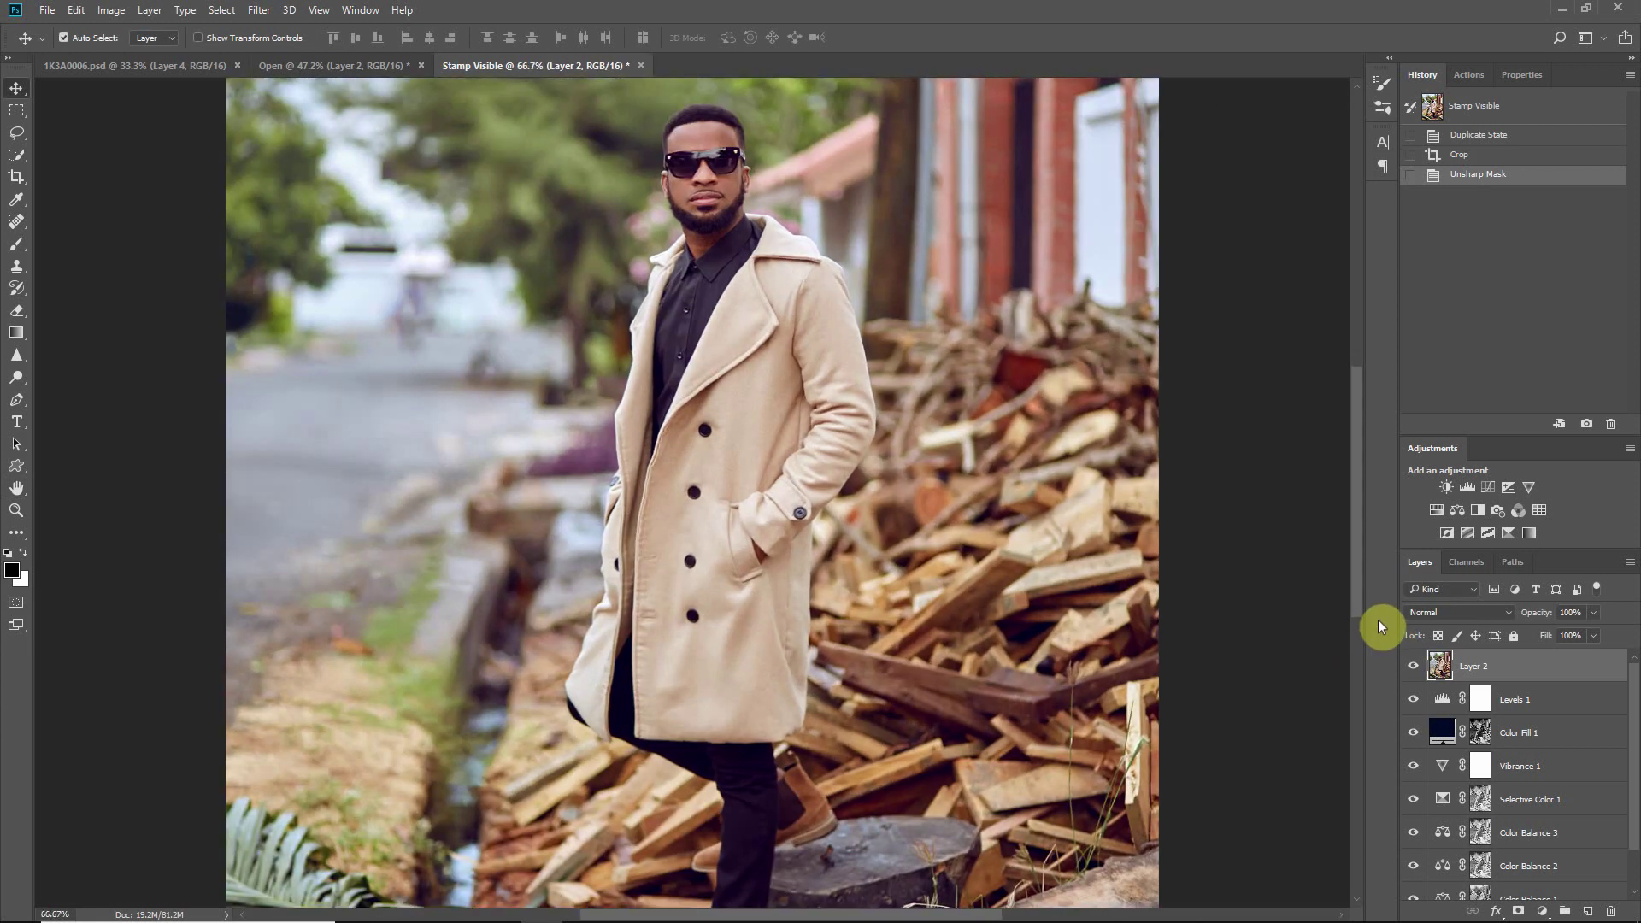
pyautogui.hotkey('ctrl', '0')
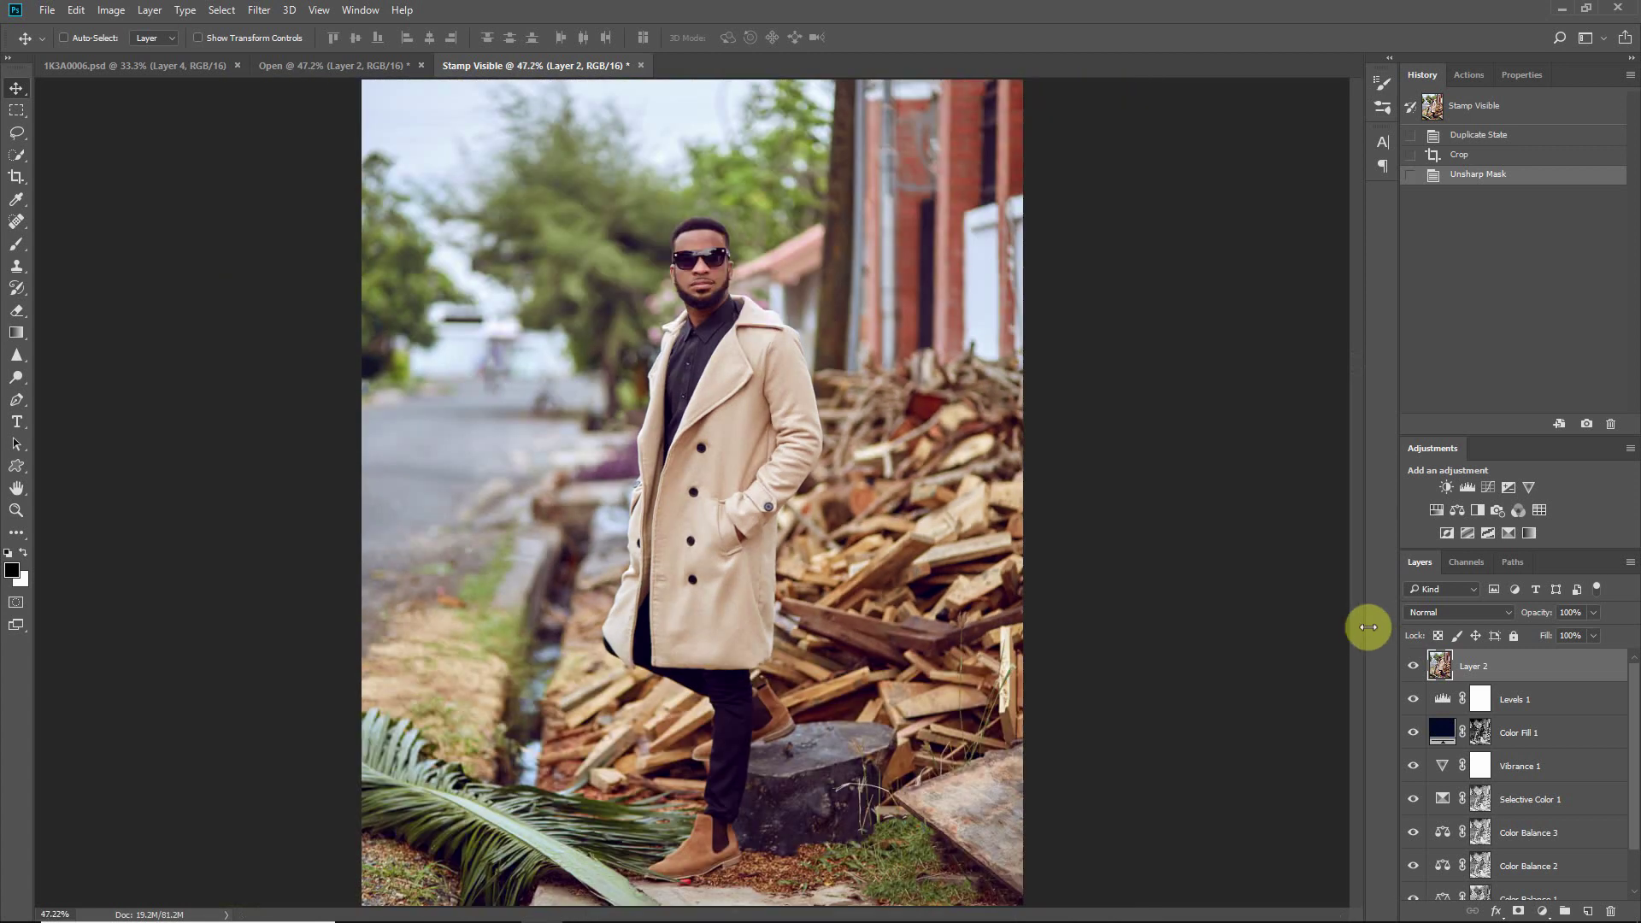
pyautogui.hotkey('ctrl', '+')
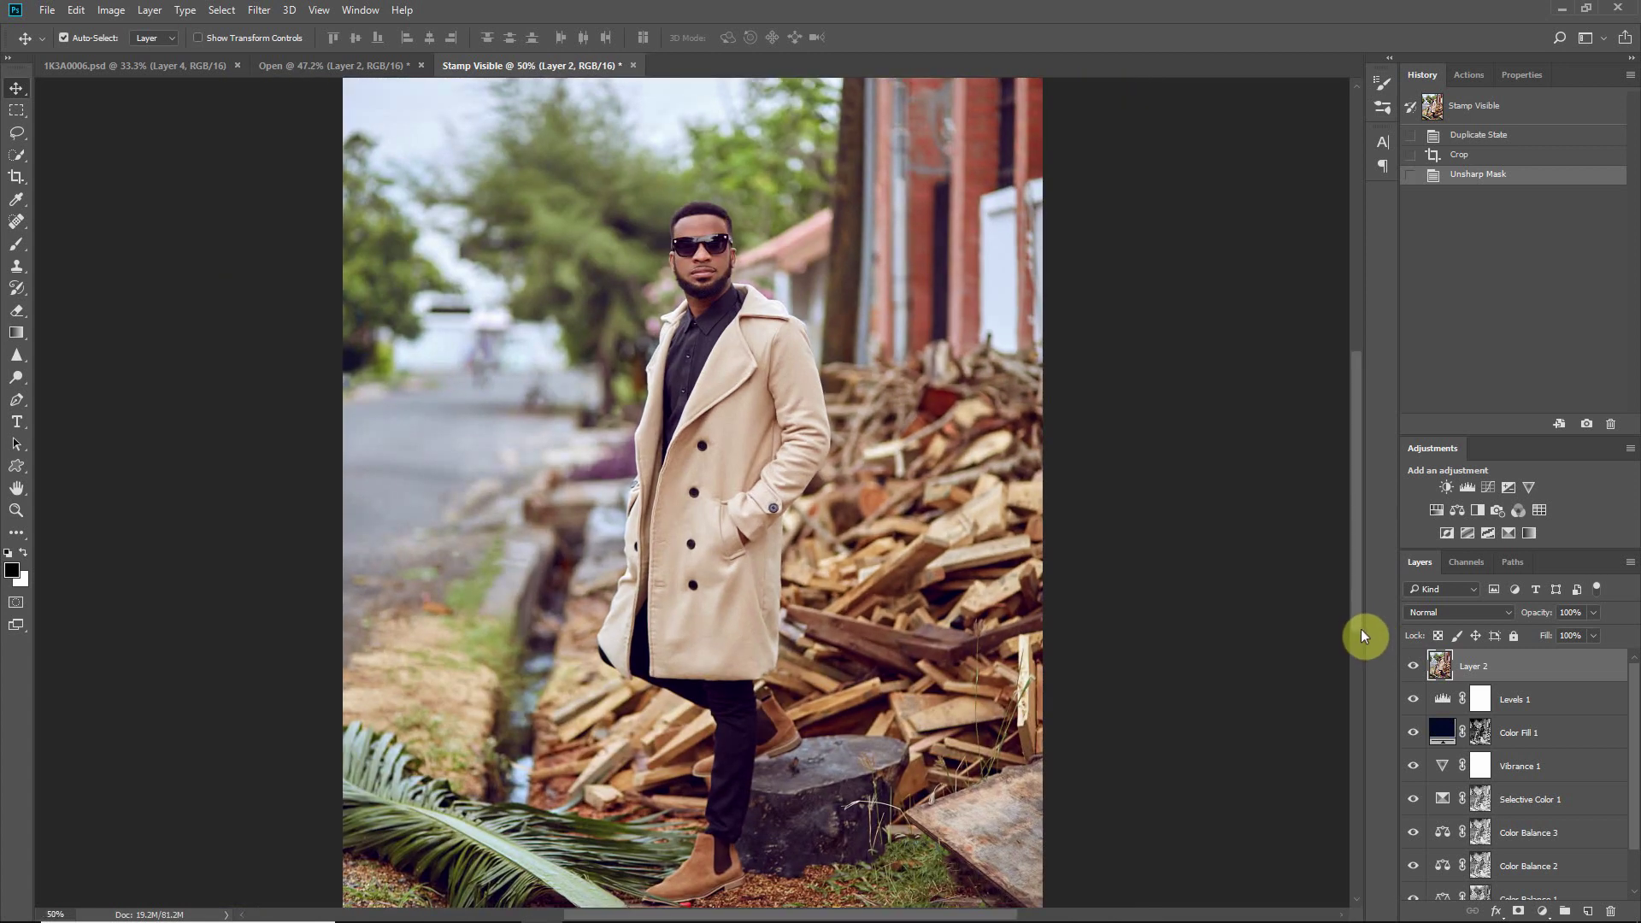
pyautogui.hotkey('ctrl', '+')
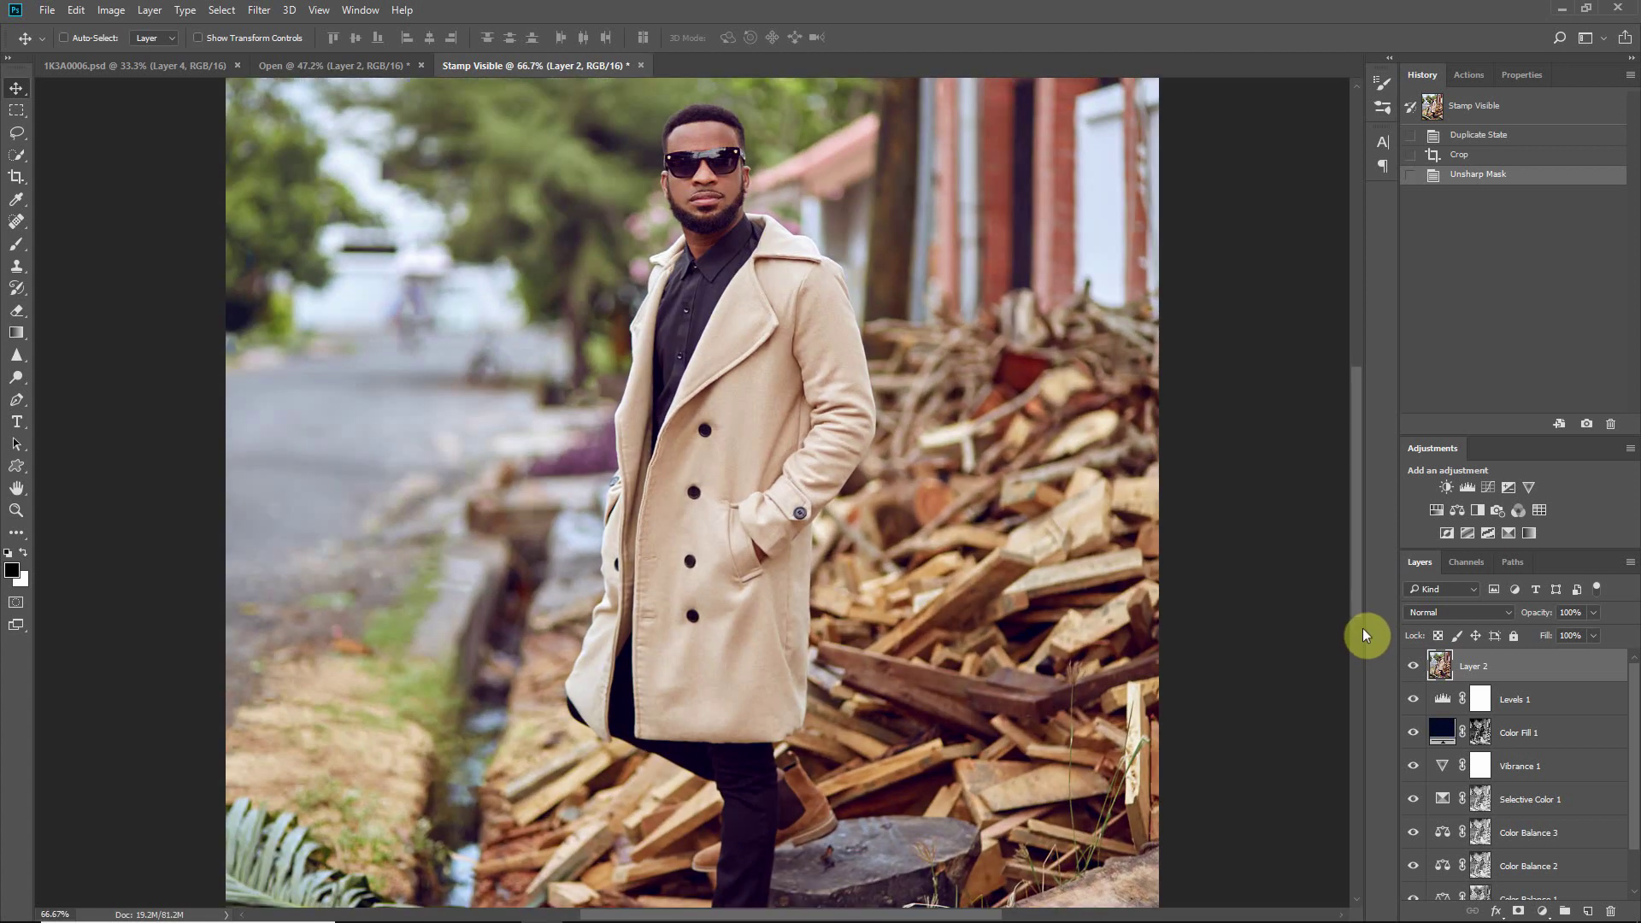
pyautogui.hotkey('ctrl', '0')
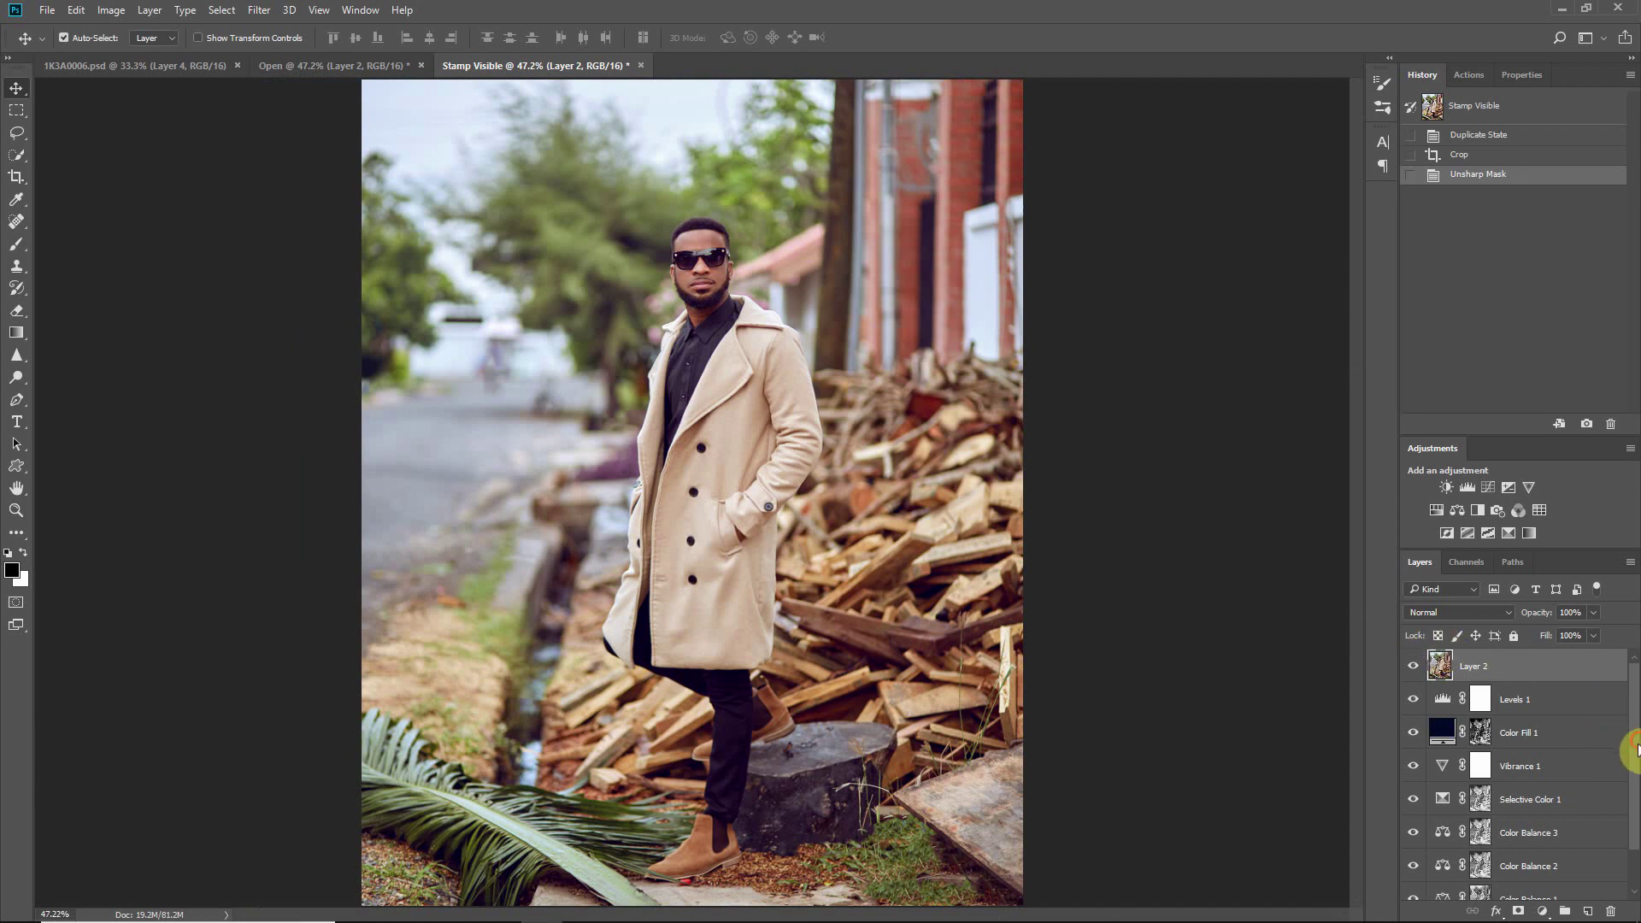
pyautogui.scroll(-2, 1612, 804)
pyautogui.keyDown('alt'); pyautogui.click(1414, 886); pyautogui.keyUp('alt')
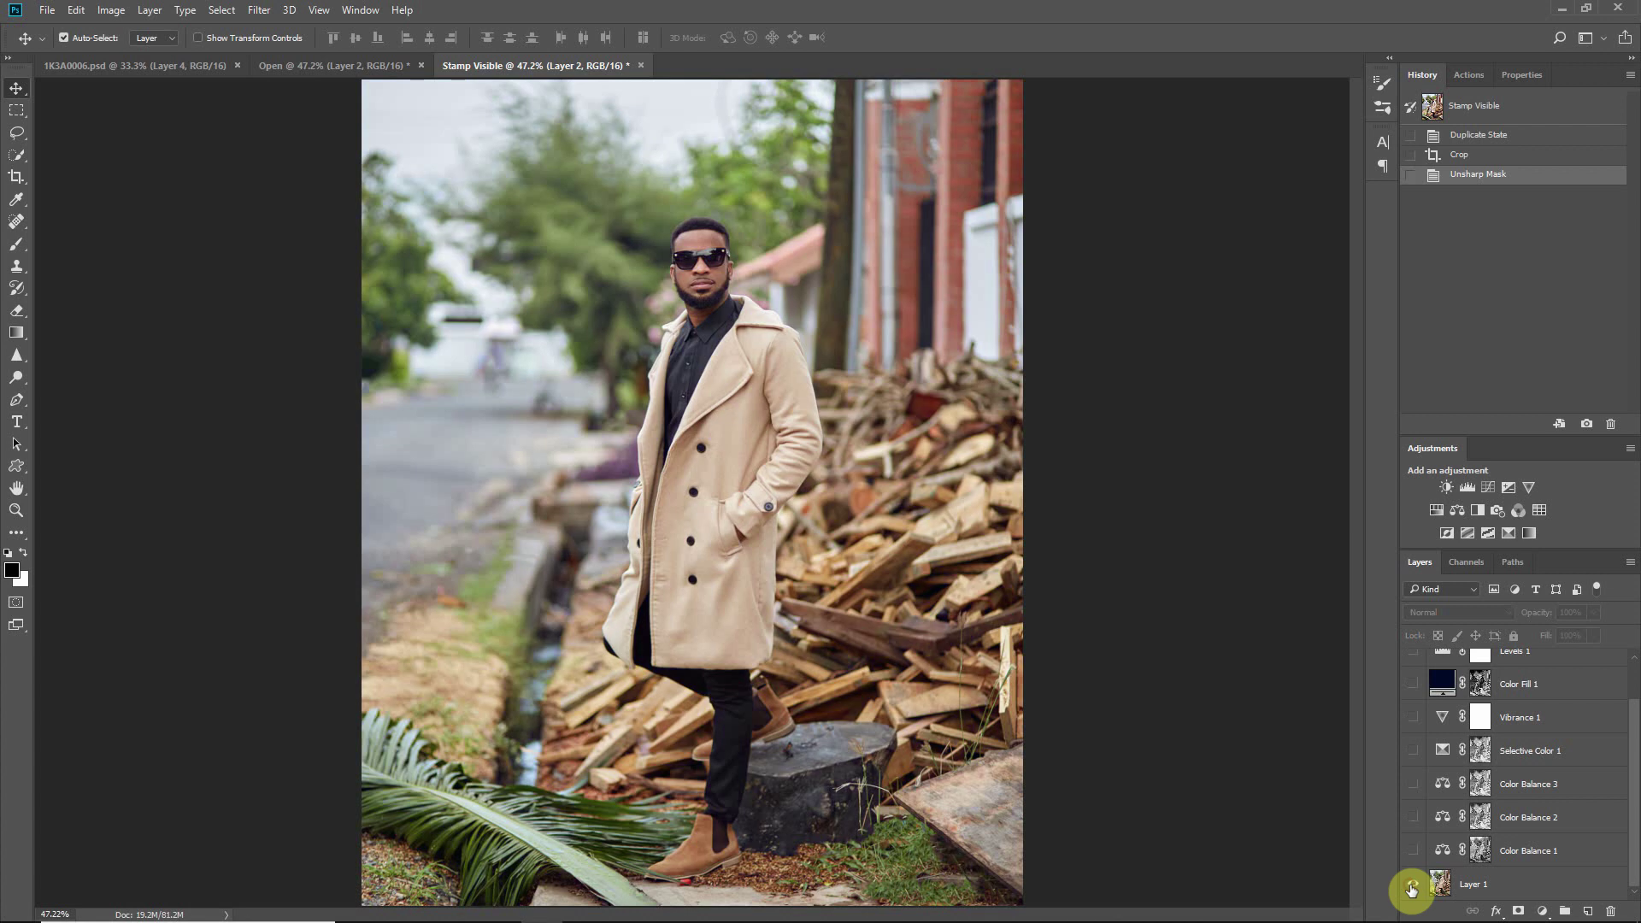
pyautogui.keyDown('alt'); pyautogui.click(1413, 885); pyautogui.keyUp('alt')
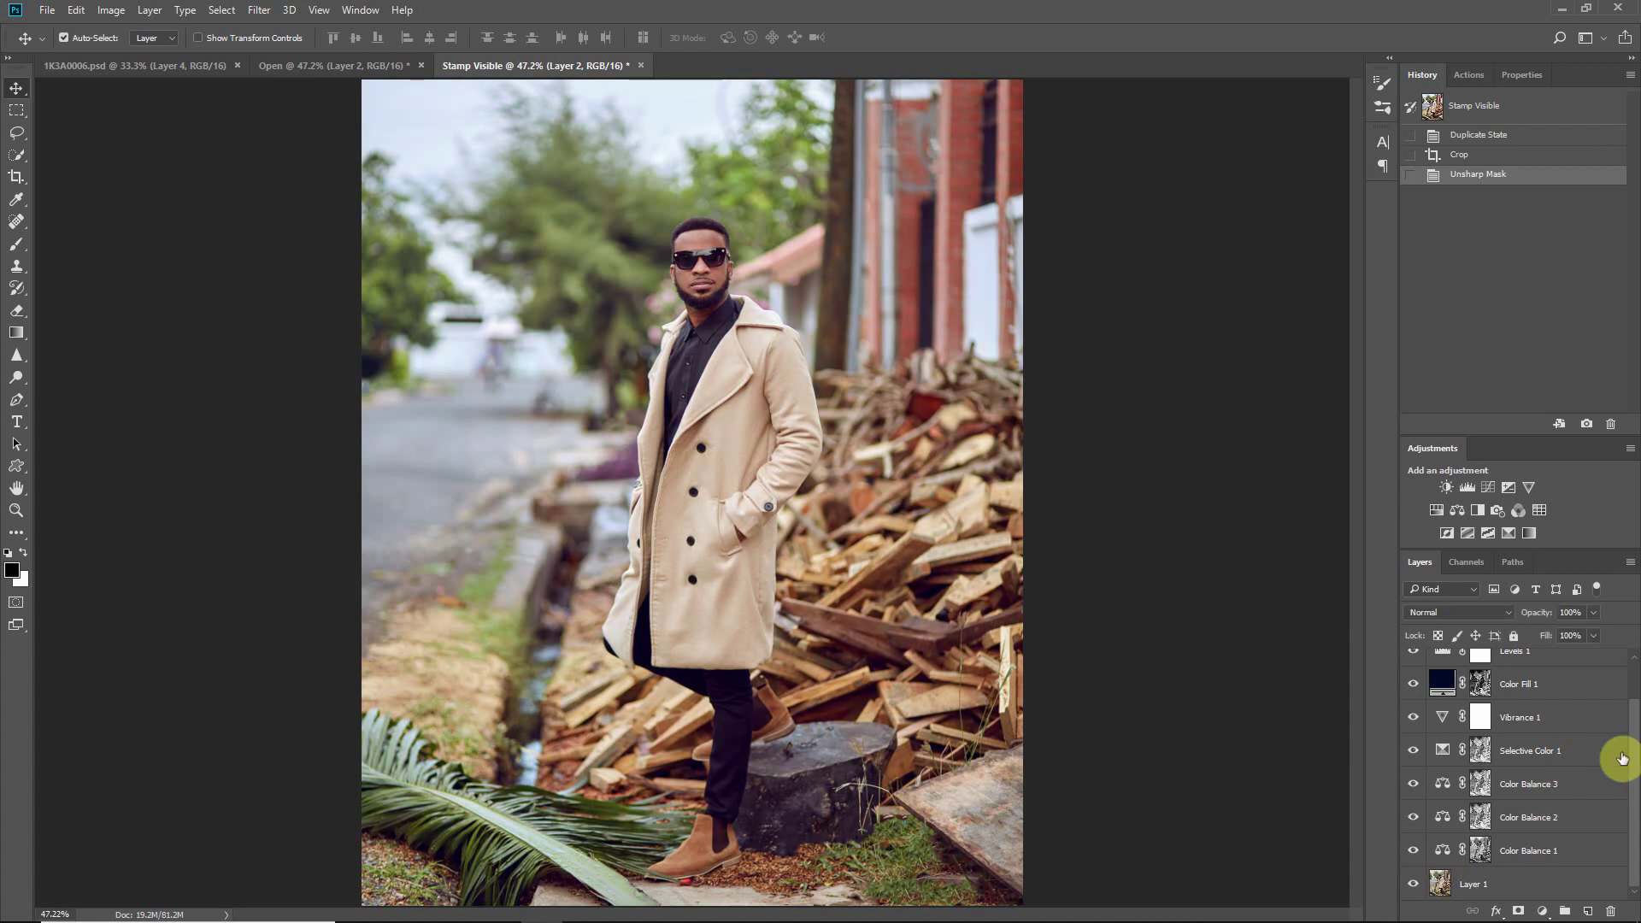
pyautogui.scroll(2, 1622, 752)
# Step: Export the photo with Save for Web as a quality 87 JPEG at 1638 × 2048 px, named Stamp-Visible, in the Assorted folder
pyautogui.click(47, 10)
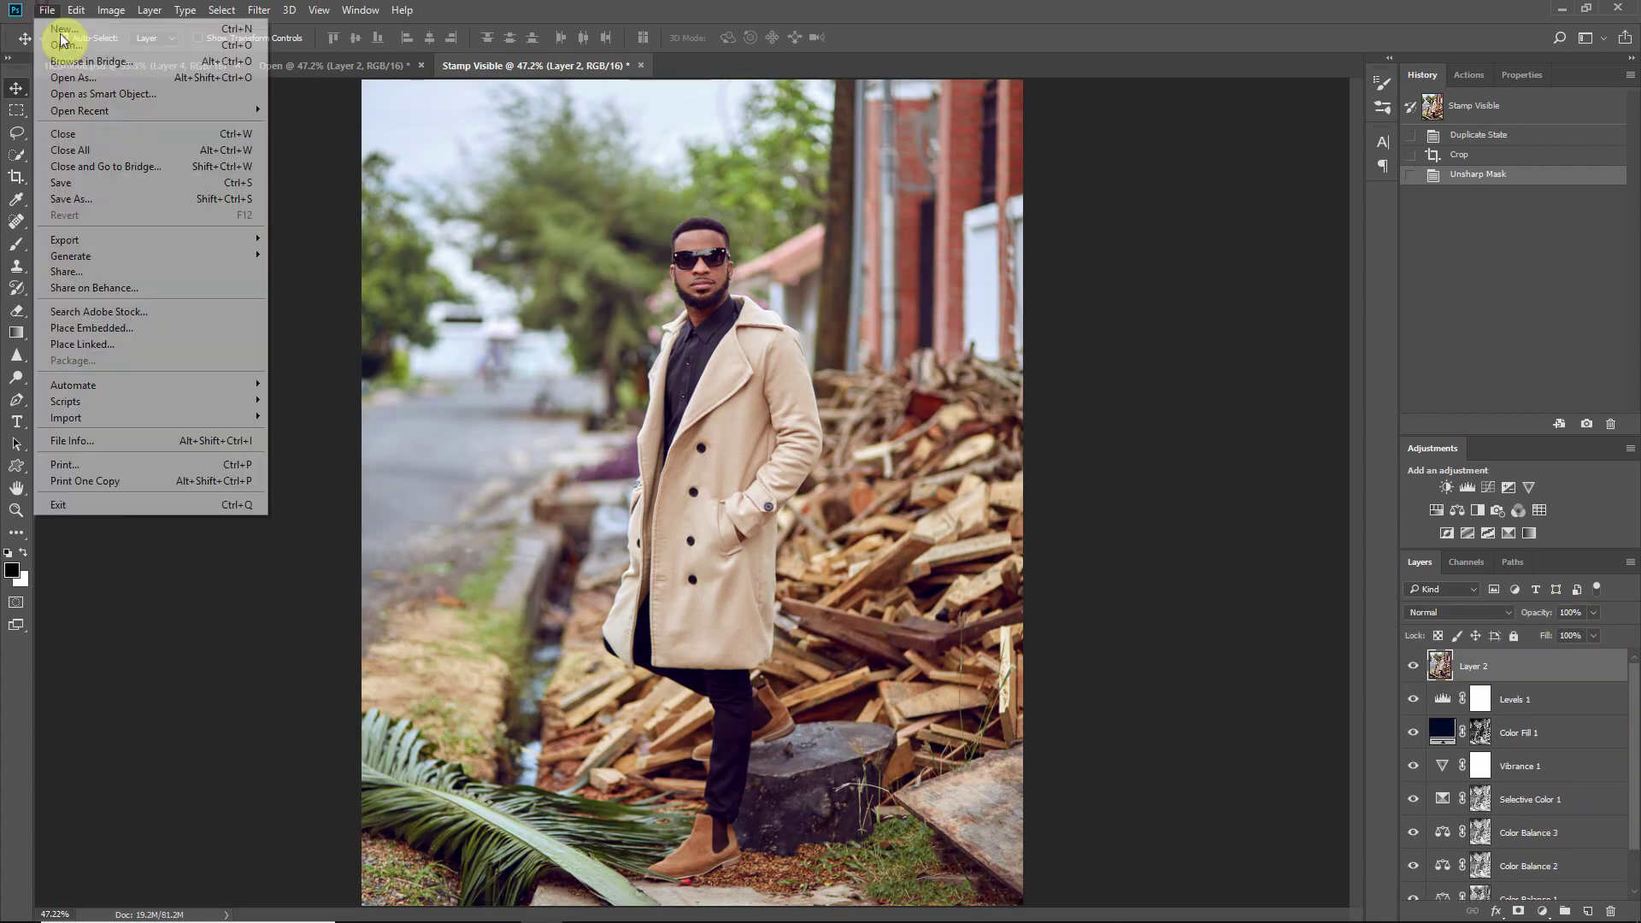
pyautogui.moveTo(116, 238)
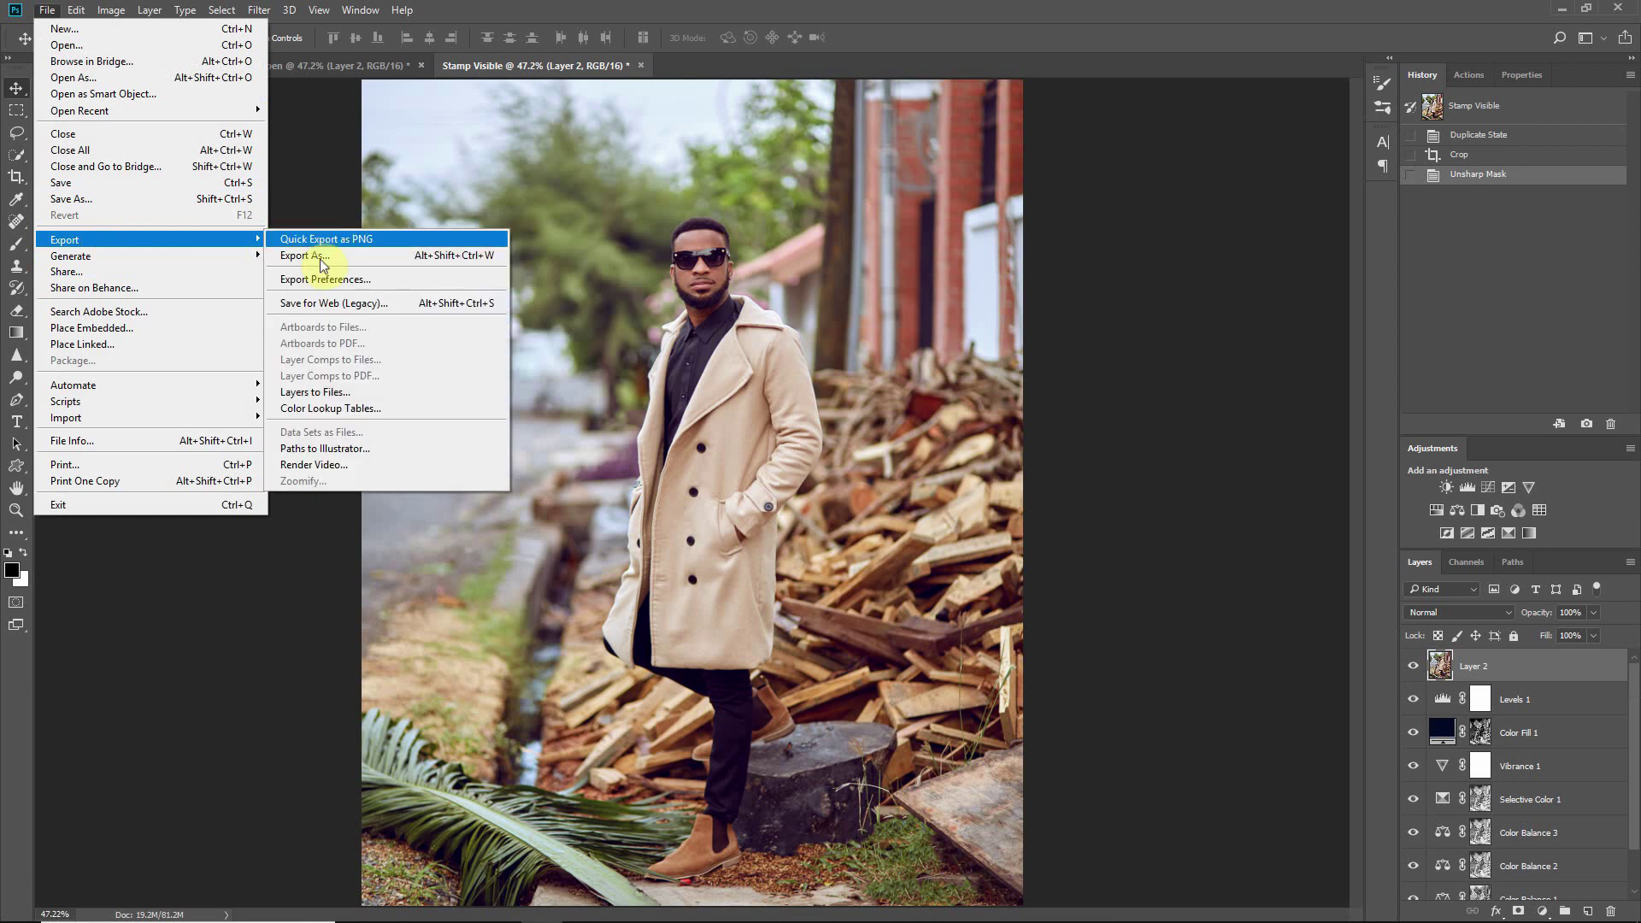
pyautogui.click(353, 296)
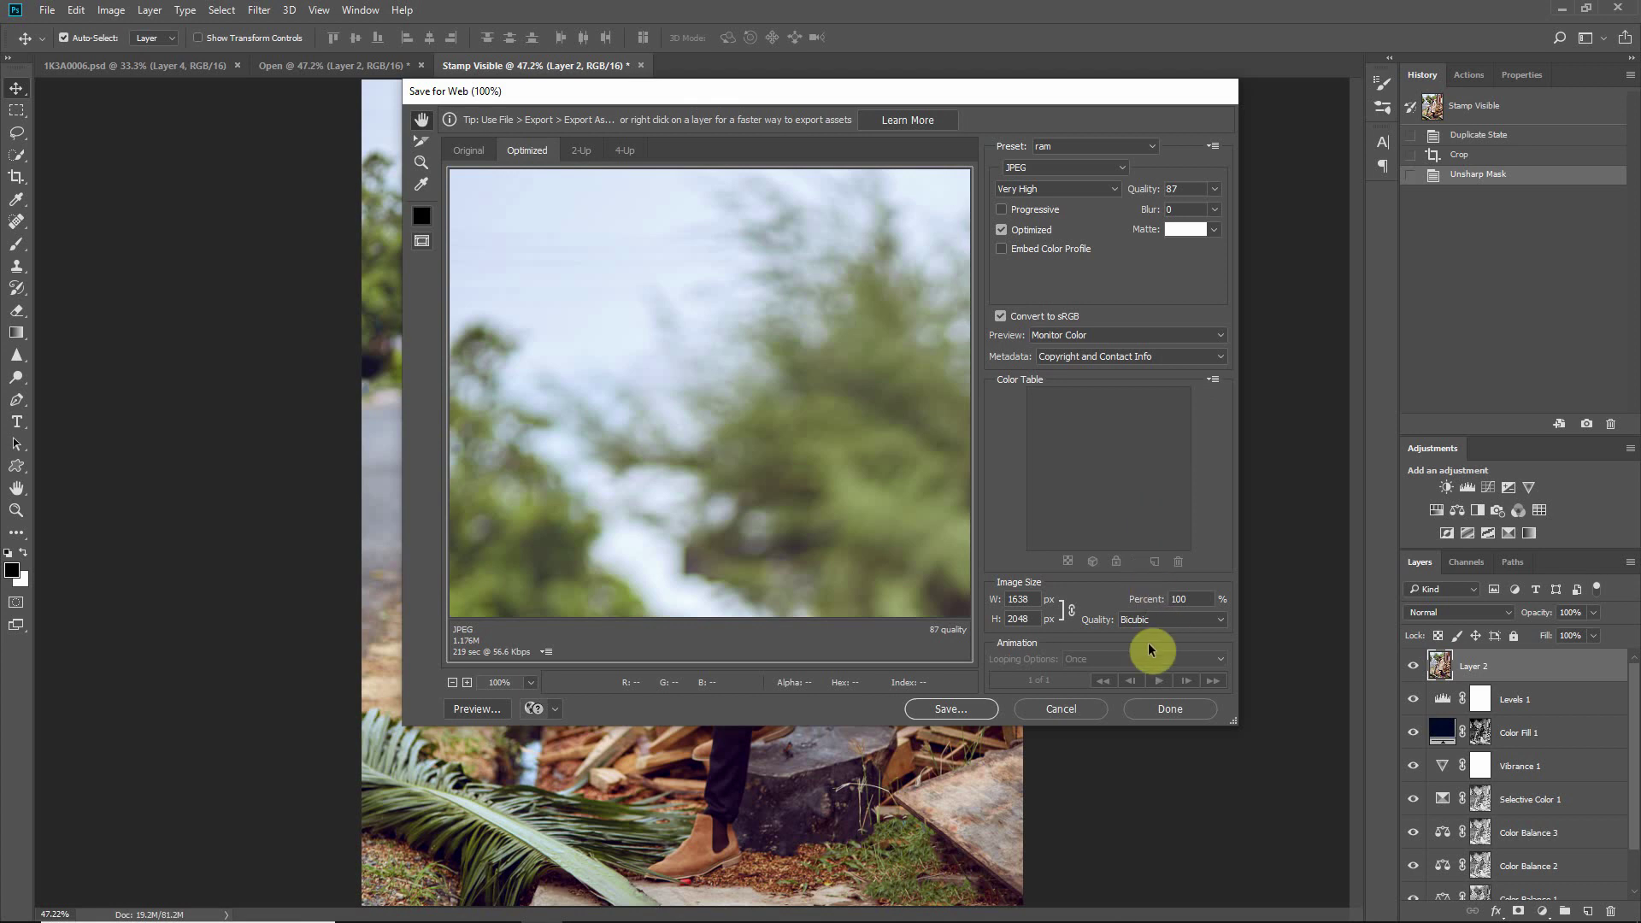
pyautogui.click(953, 709)
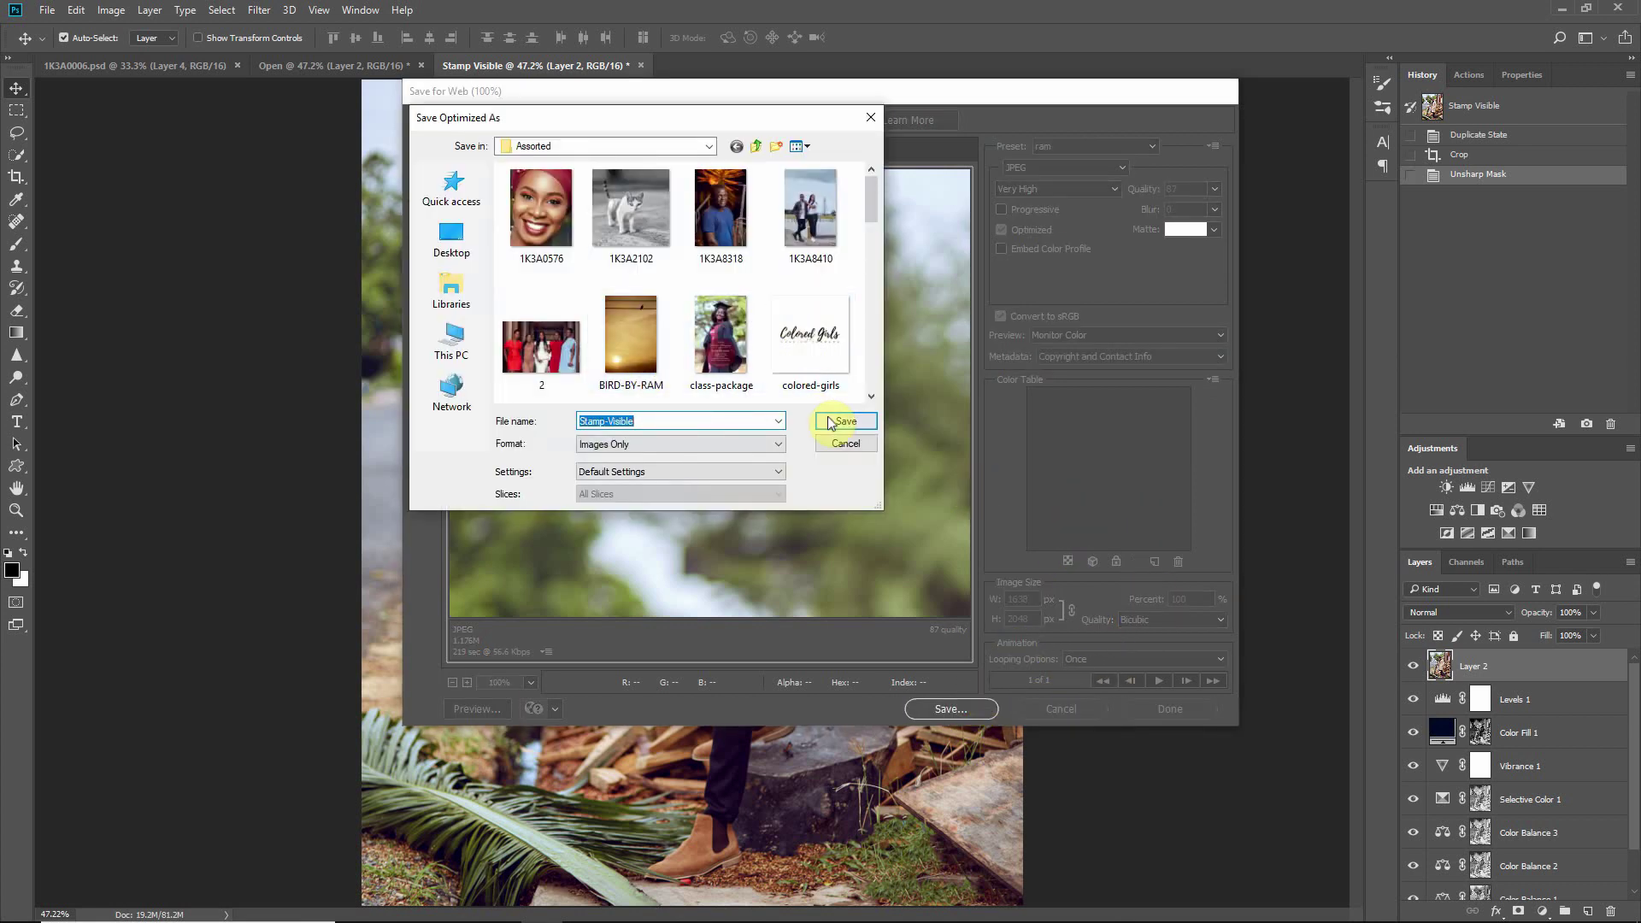
pyautogui.click(831, 419)
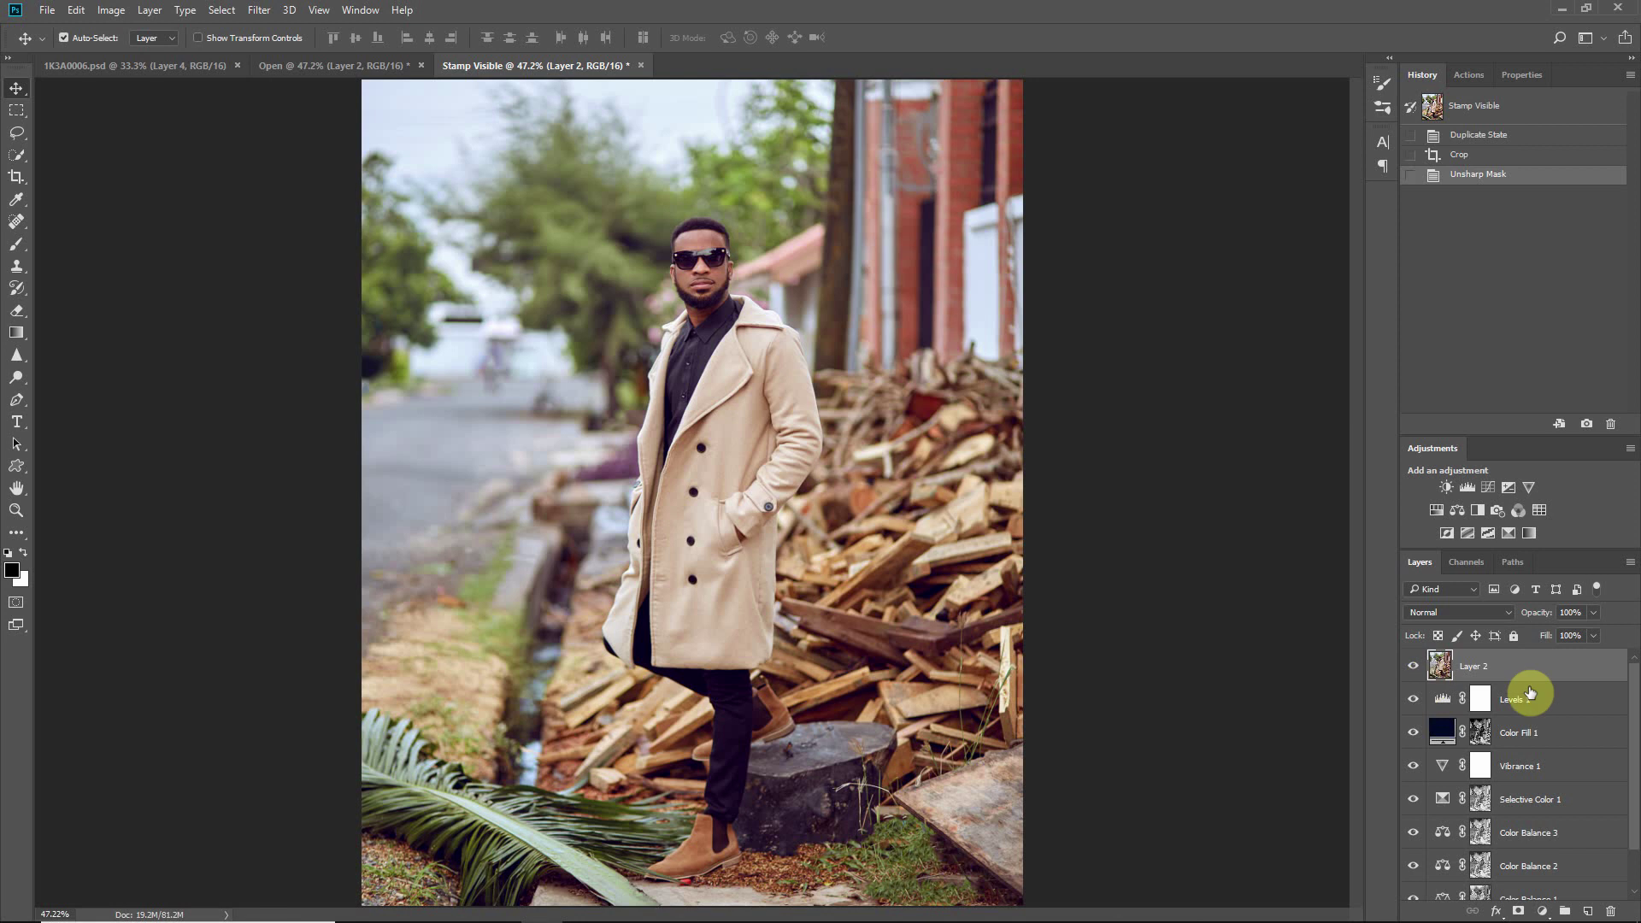
# Step: Show only the original Layer 1, then restore all layers to compare it with the finished grade
pyautogui.moveTo(1635, 795); pyautogui.dragTo(1635, 846)
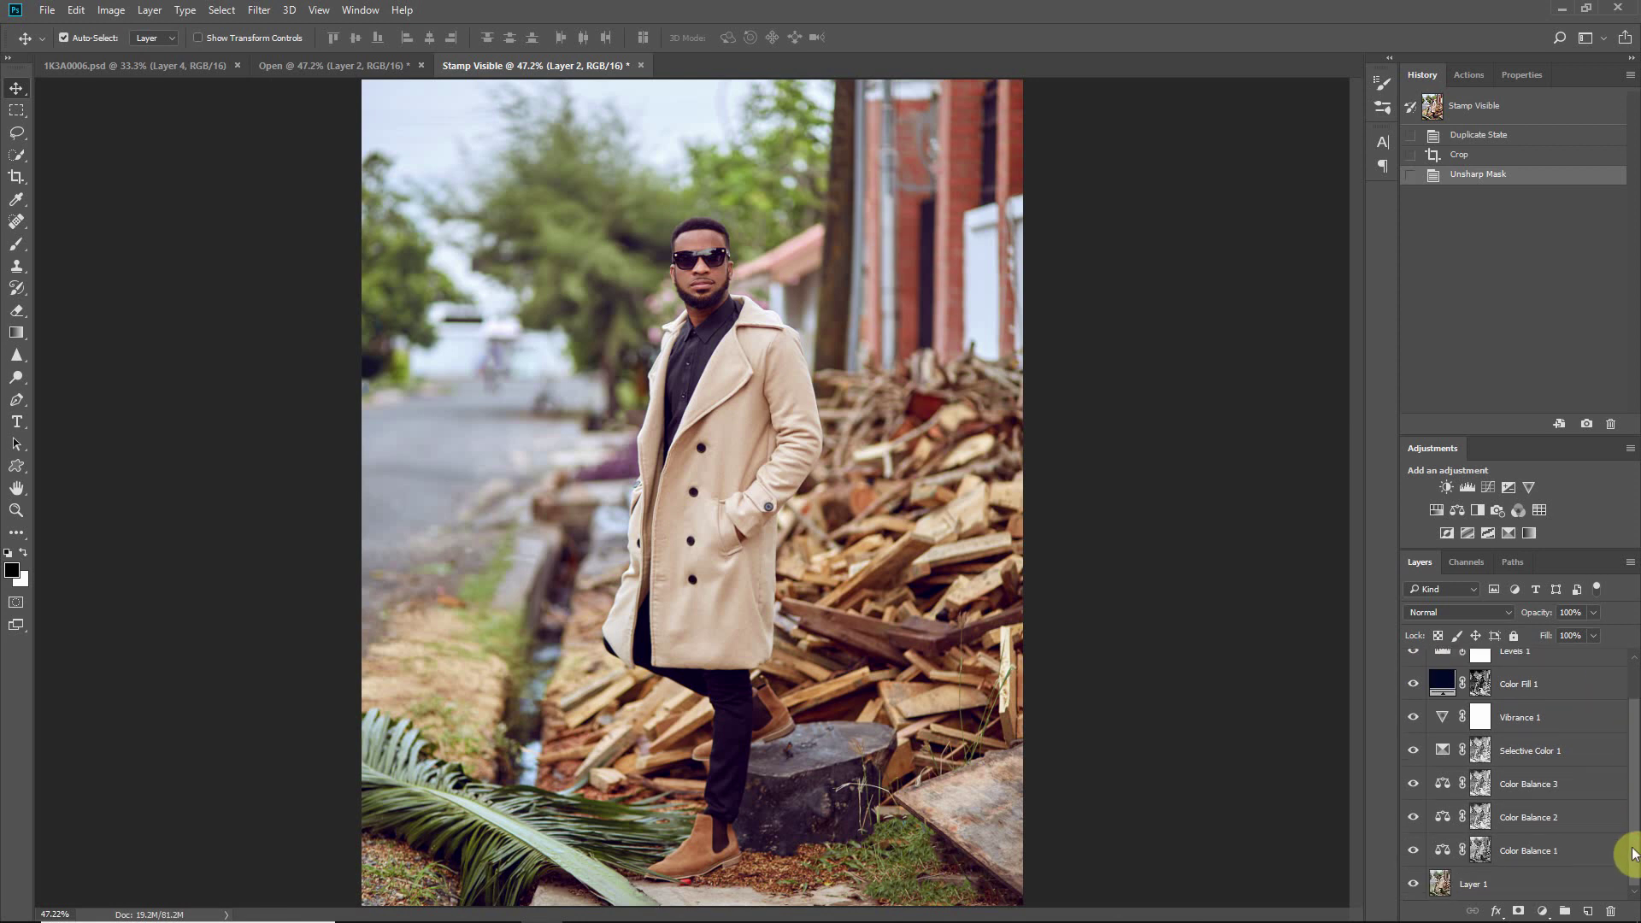
pyautogui.keyDown('alt'); pyautogui.click(1414, 886); pyautogui.keyUp('alt')
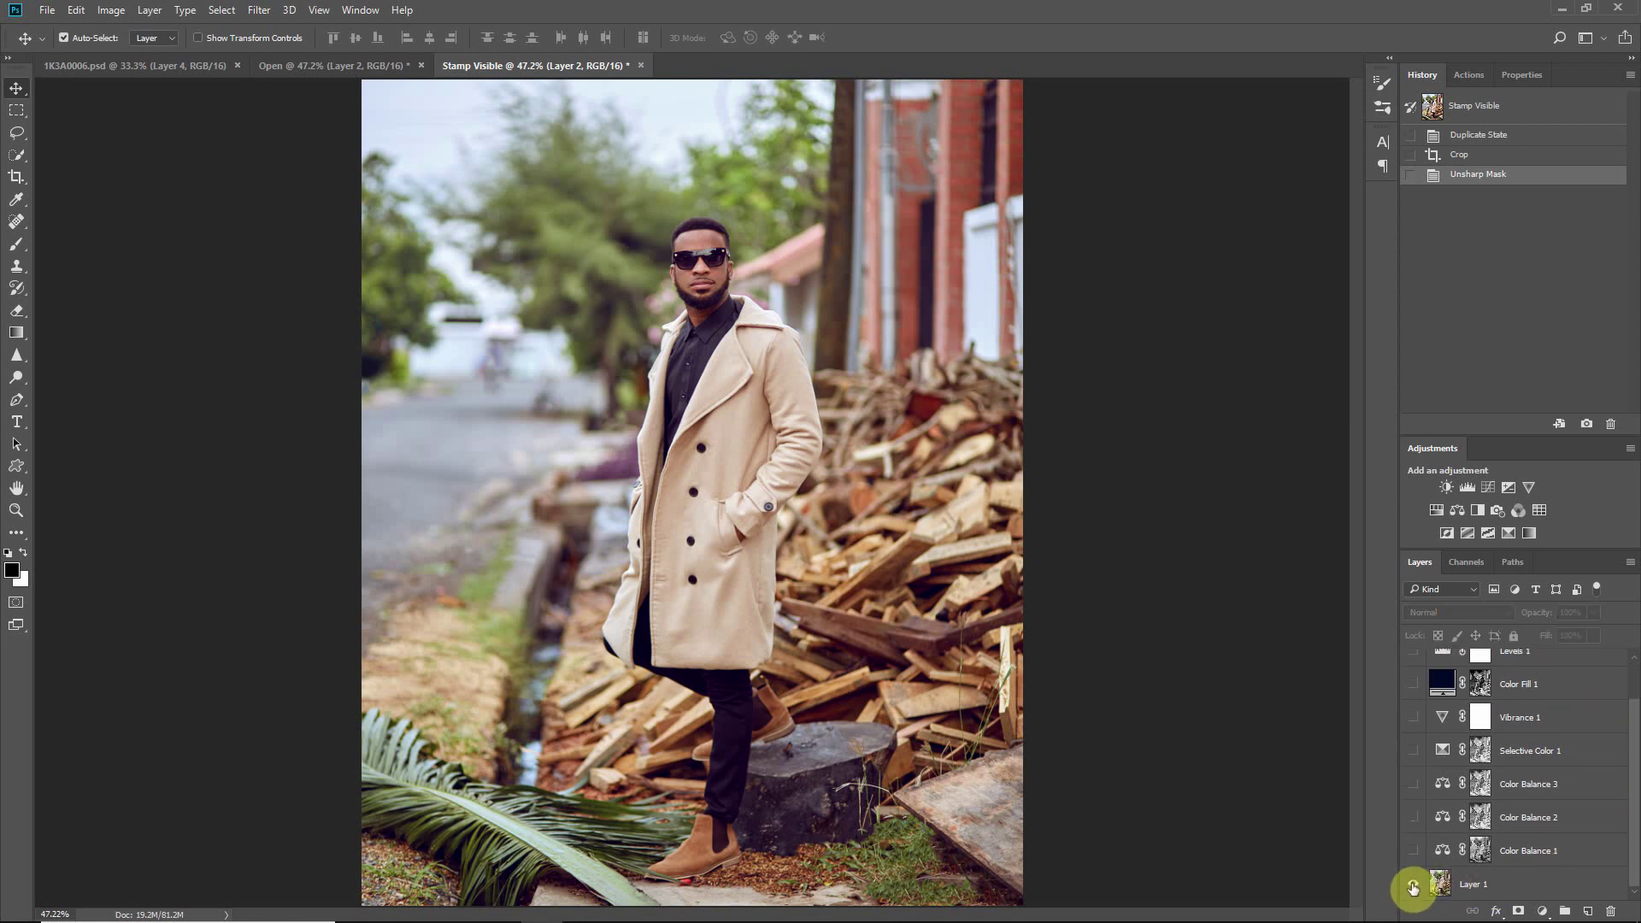
pyautogui.keyDown('alt'); pyautogui.click(1414, 886); pyautogui.keyUp('alt')
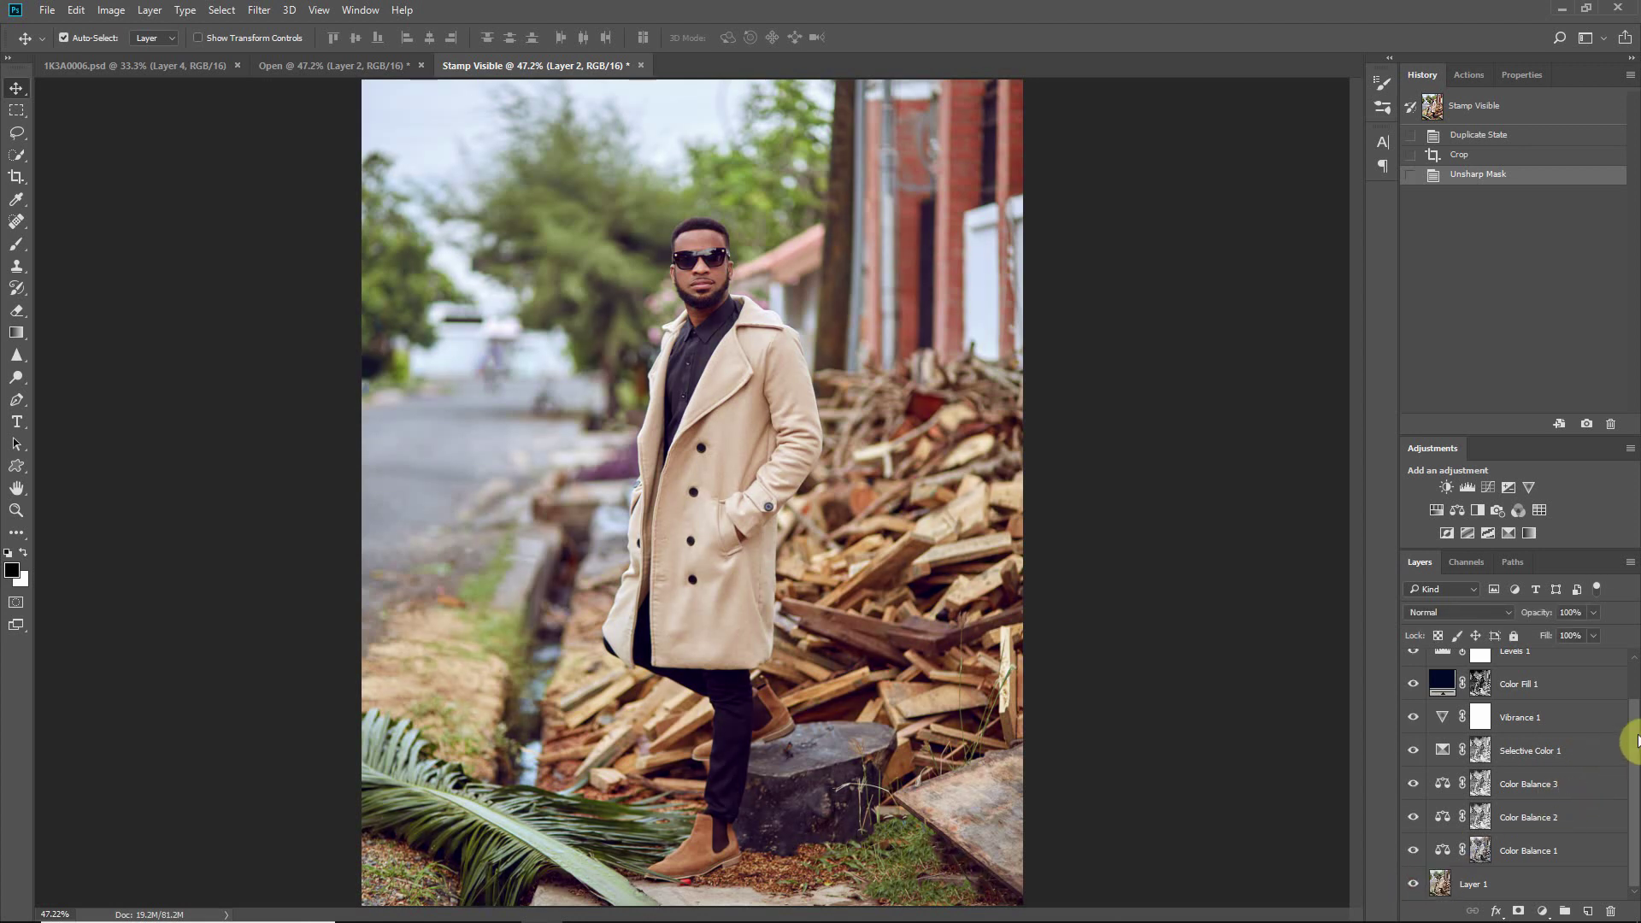
pyautogui.moveTo(1636, 743); pyautogui.dragTo(1631, 694)
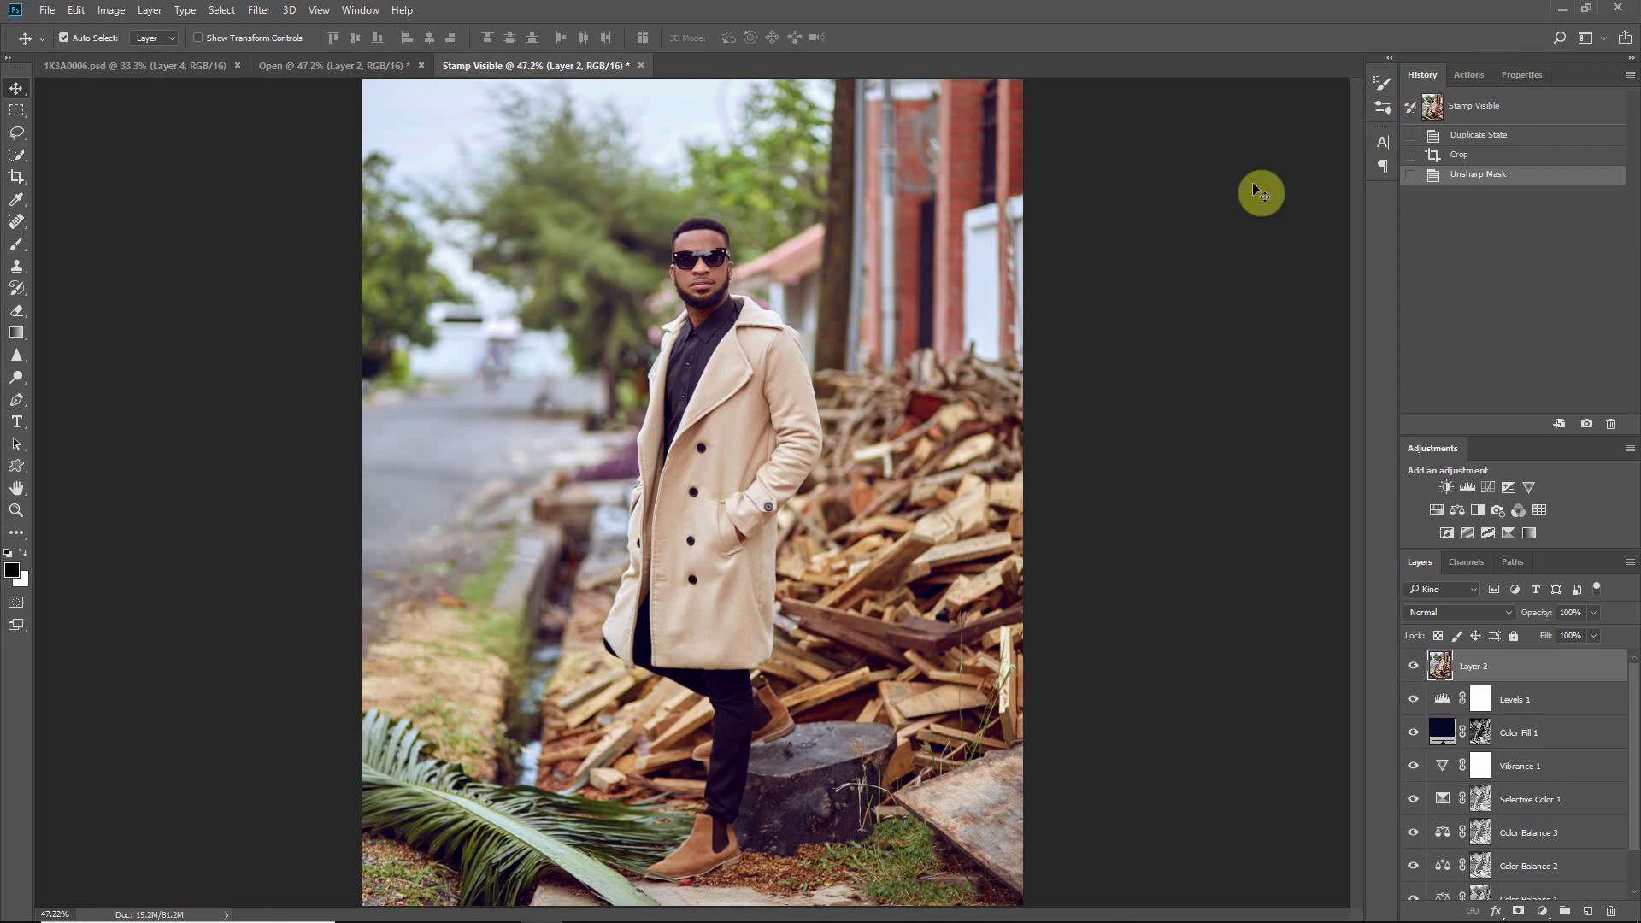
pyautogui.moveTo(780, 914)
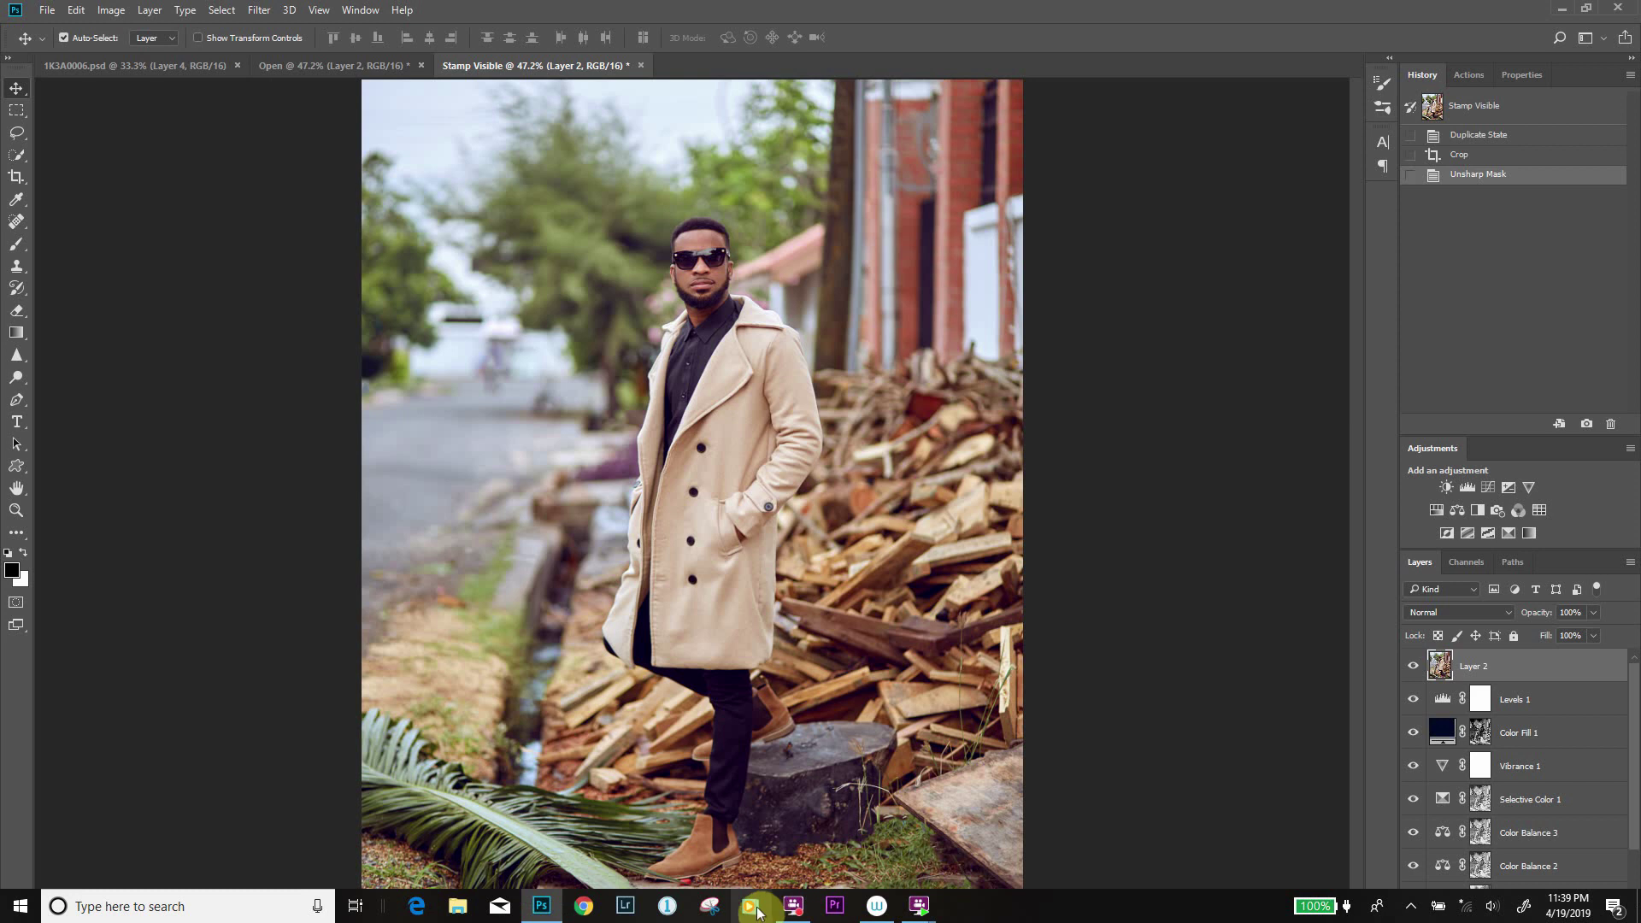
pyautogui.click(793, 908)
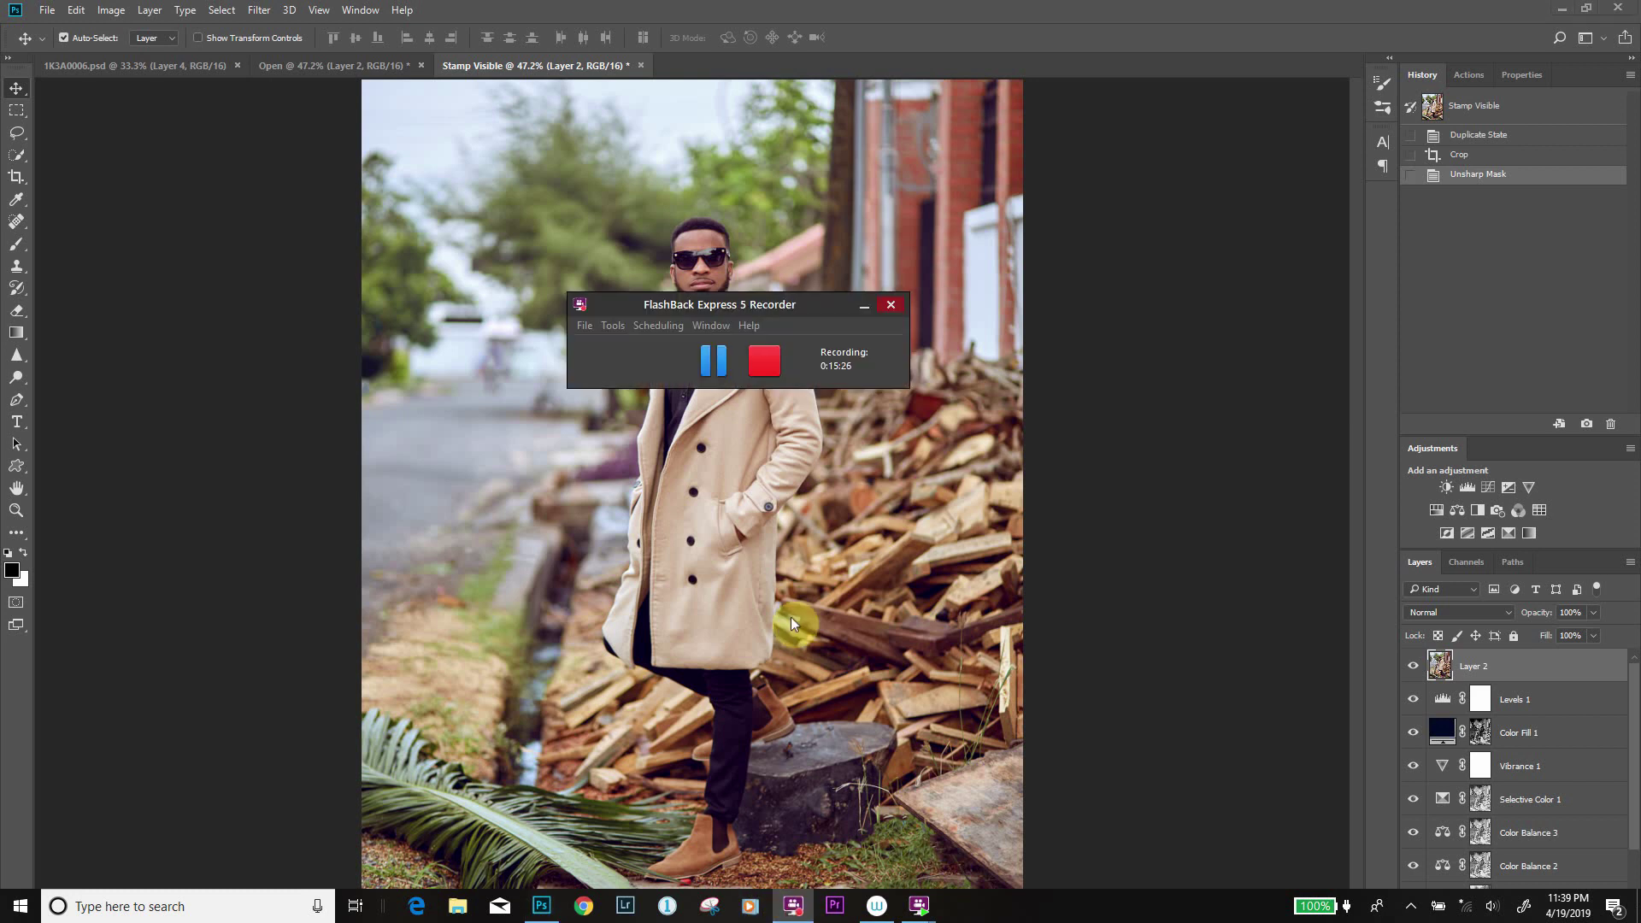
pyautogui.click(770, 359)
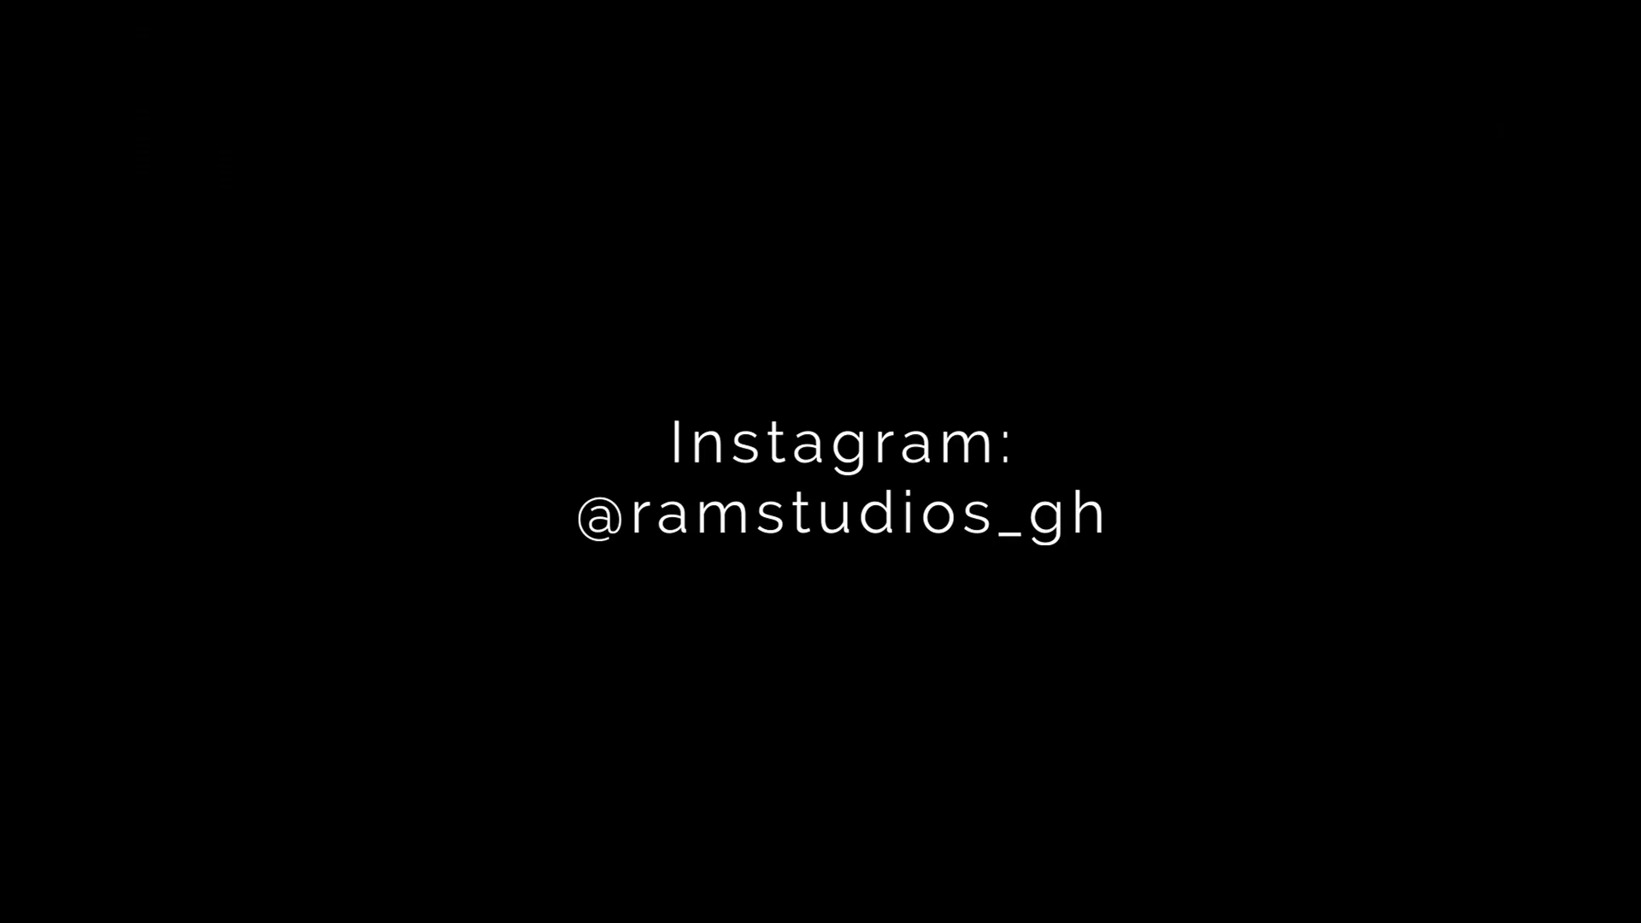